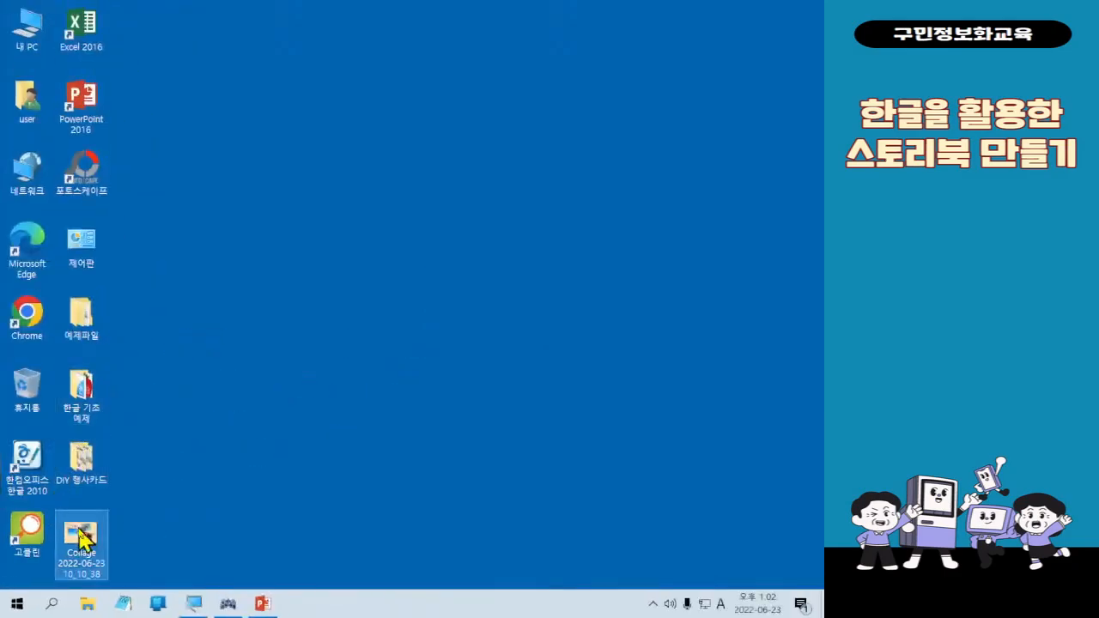
{"action": "left_click", "coordinate": [83, 538]}
{"action": "key", "text": "Delete"}
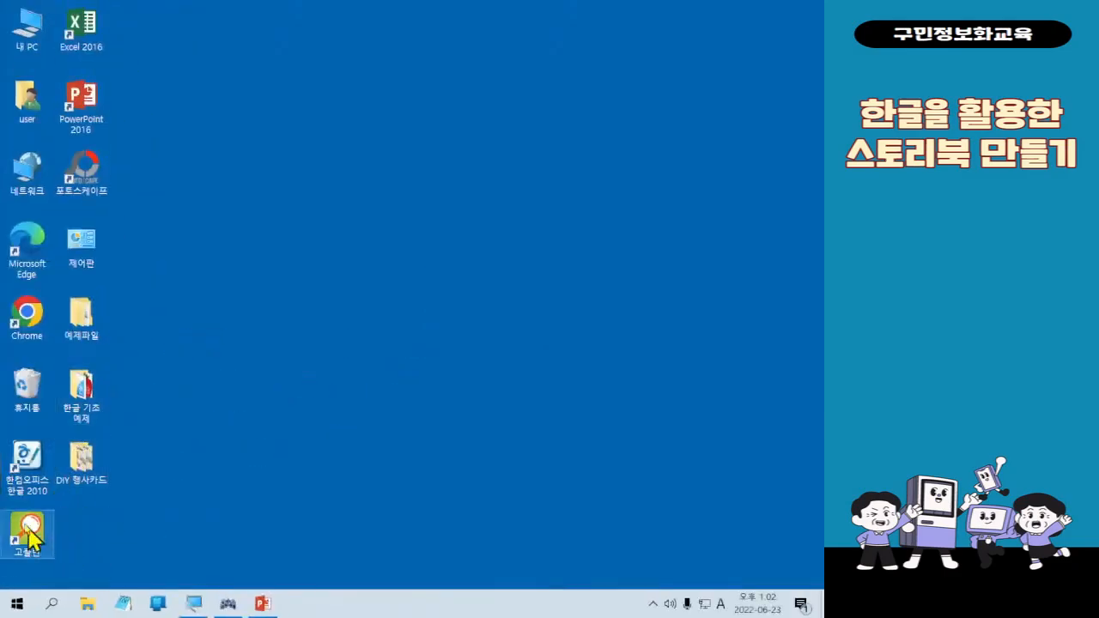
Start Hancom Office Hangul 2010 and open the document "06 여행 스토리북"
{"action": "double_click", "coordinate": [27, 473]}
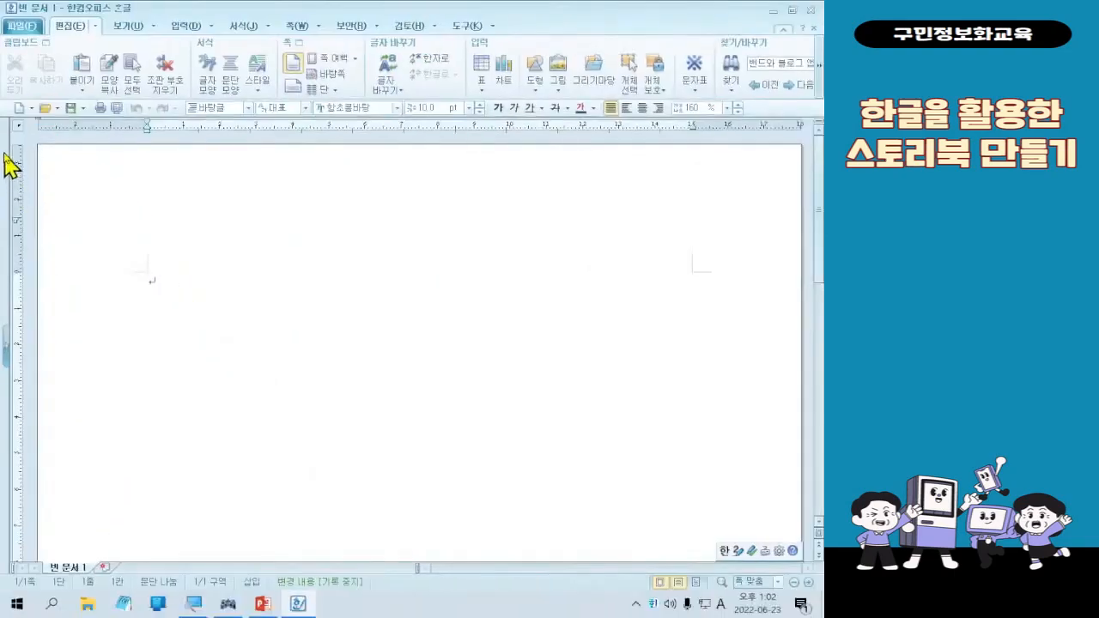
{"action": "left_click", "coordinate": [90, 216]}
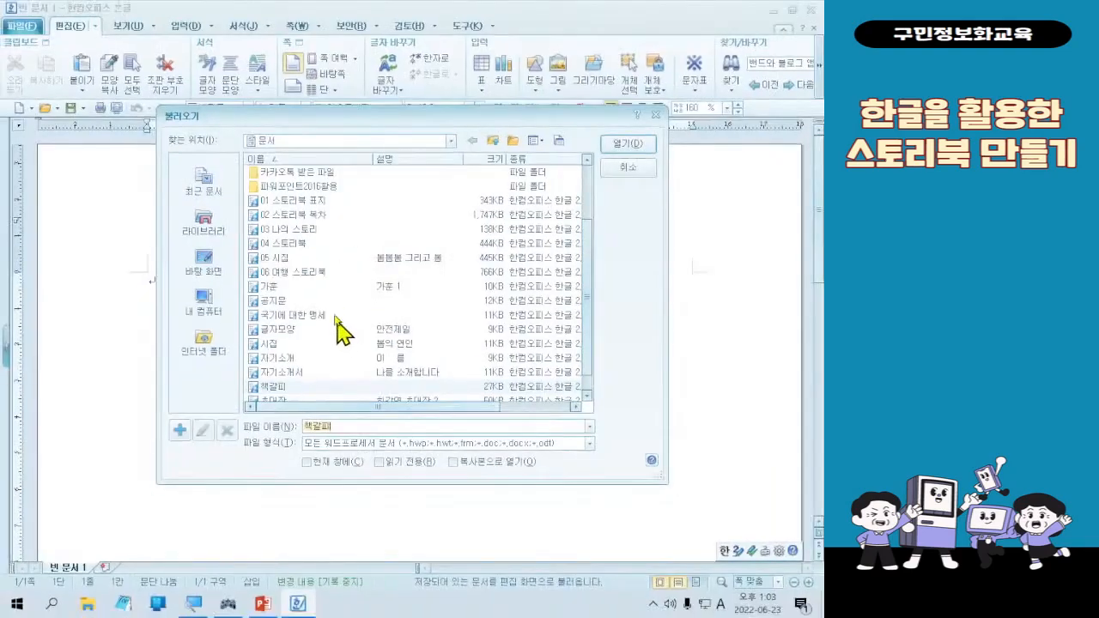
{"action": "double_click", "coordinate": [327, 273]}
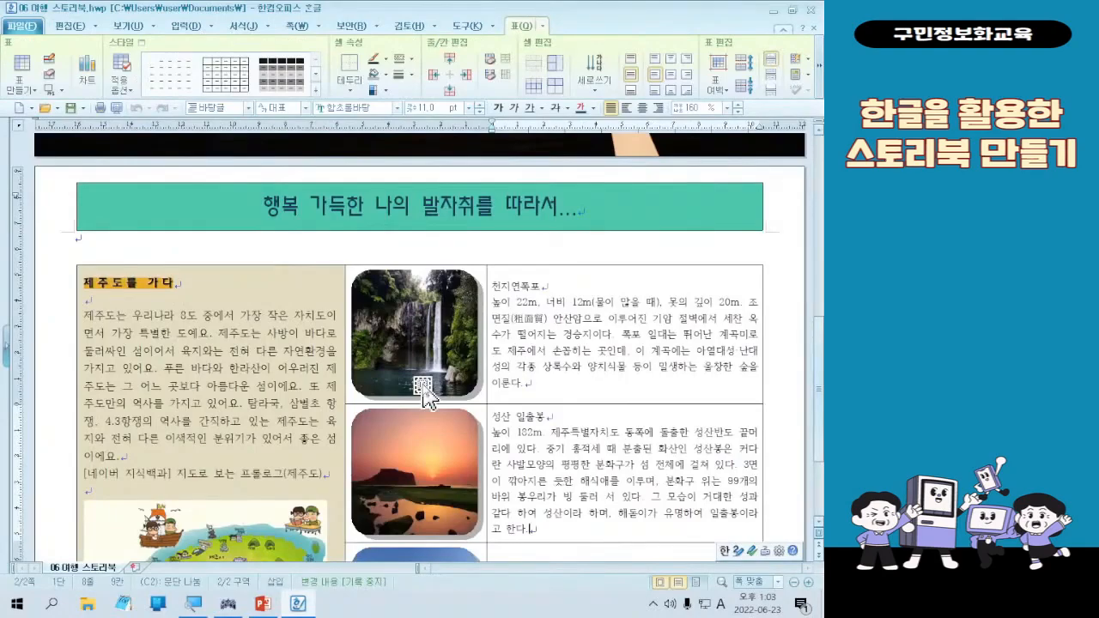
Examine the Jeju travel table and place the cursor in the empty cell beside the snowy mountain photo
{"action": "scroll", "coordinate": [660, 324], "scroll_direction": "down", "scroll_amount": 4}
{"action": "scroll", "coordinate": [665, 325], "scroll_direction": "up", "scroll_amount": 5}
{"action": "scroll", "coordinate": [664, 326], "scroll_direction": "down", "scroll_amount": 5}
{"action": "scroll", "coordinate": [665, 325], "scroll_direction": "up", "scroll_amount": 4}
{"action": "scroll", "coordinate": [668, 326], "scroll_direction": "down", "scroll_amount": 4}
{"action": "left_click", "coordinate": [669, 499]}
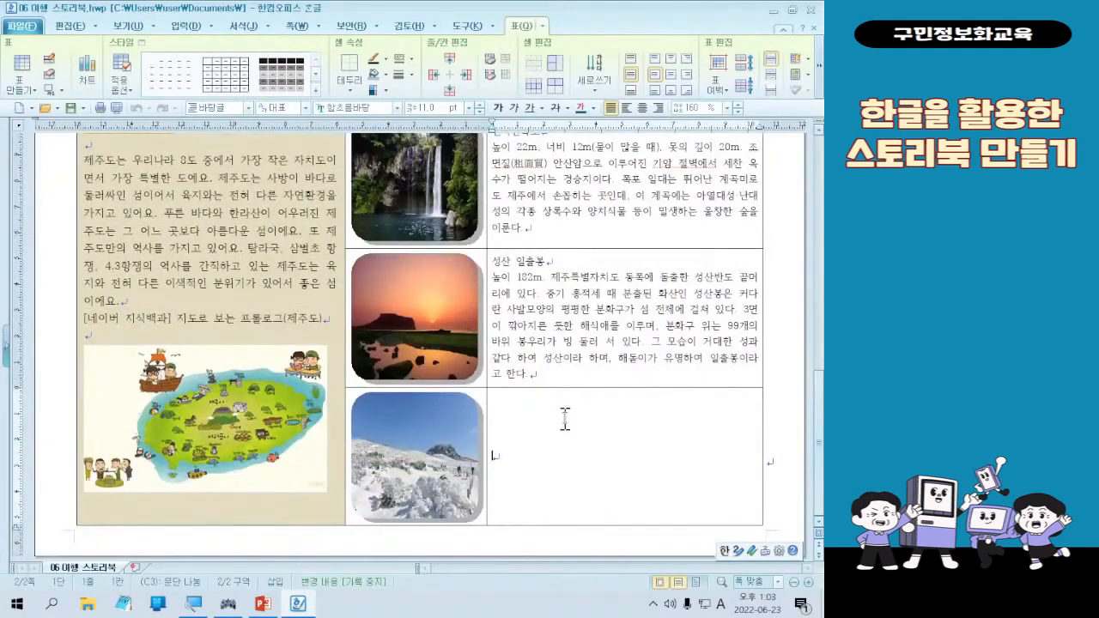
{"action": "scroll", "coordinate": [545, 399], "scroll_direction": "up", "scroll_amount": 2}
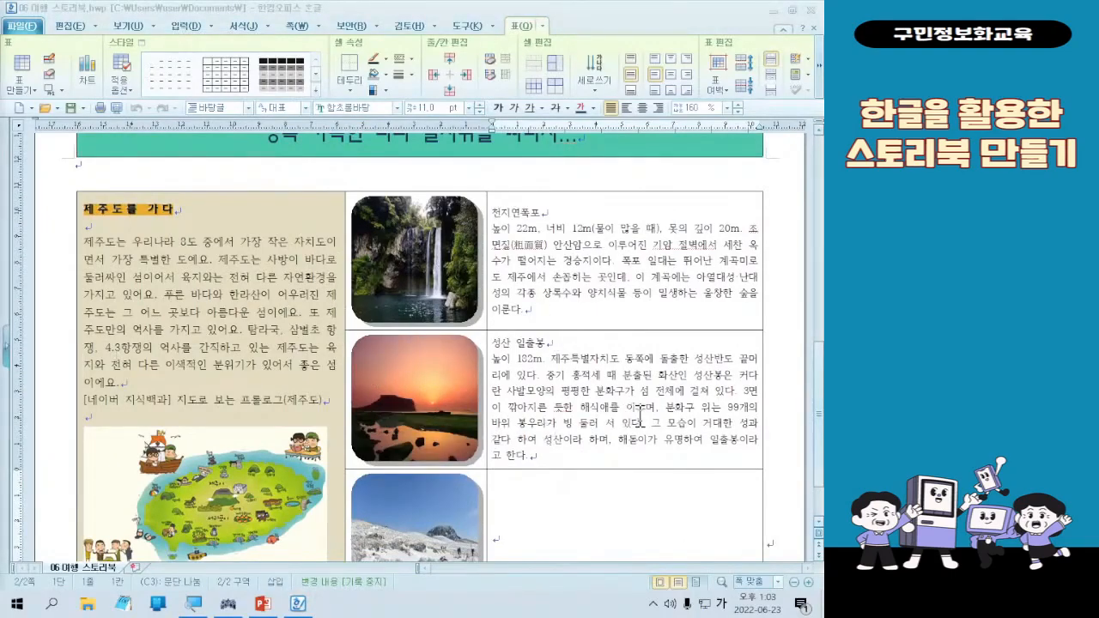
{"action": "scroll", "coordinate": [640, 417], "scroll_direction": "down", "scroll_amount": 2}
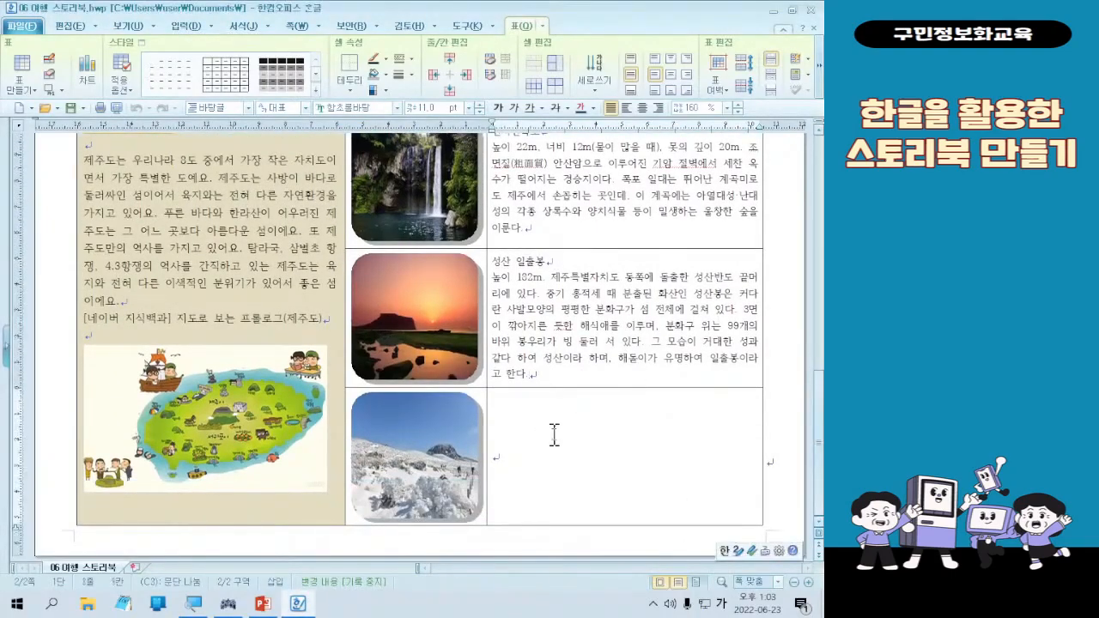
{"action": "left_click", "coordinate": [559, 437]}
{"action": "key", "text": "ctrl"}
{"action": "key", "text": "ctrl"}
{"action": "key", "text": "ctrl"}
Minimize the document and open the "6회차" folder inside the desktop's "예제파일" folder
{"action": "left_click", "coordinate": [723, 23]}
{"action": "key", "text": "ctrl+1"}
{"action": "left_click", "coordinate": [168, 311]}
{"action": "mouse_move", "coordinate": [107, 230]}
{"action": "left_mouse_down"}
{"action": "mouse_move", "coordinate": [143, 247]}
{"action": "mouse_move", "coordinate": [227, 356]}
{"action": "left_mouse_up"}
{"action": "mouse_move", "coordinate": [268, 262]}
{"action": "left_mouse_down"}
{"action": "mouse_move", "coordinate": [306, 284]}
{"action": "mouse_move", "coordinate": [338, 247]}
{"action": "left_mouse_up"}
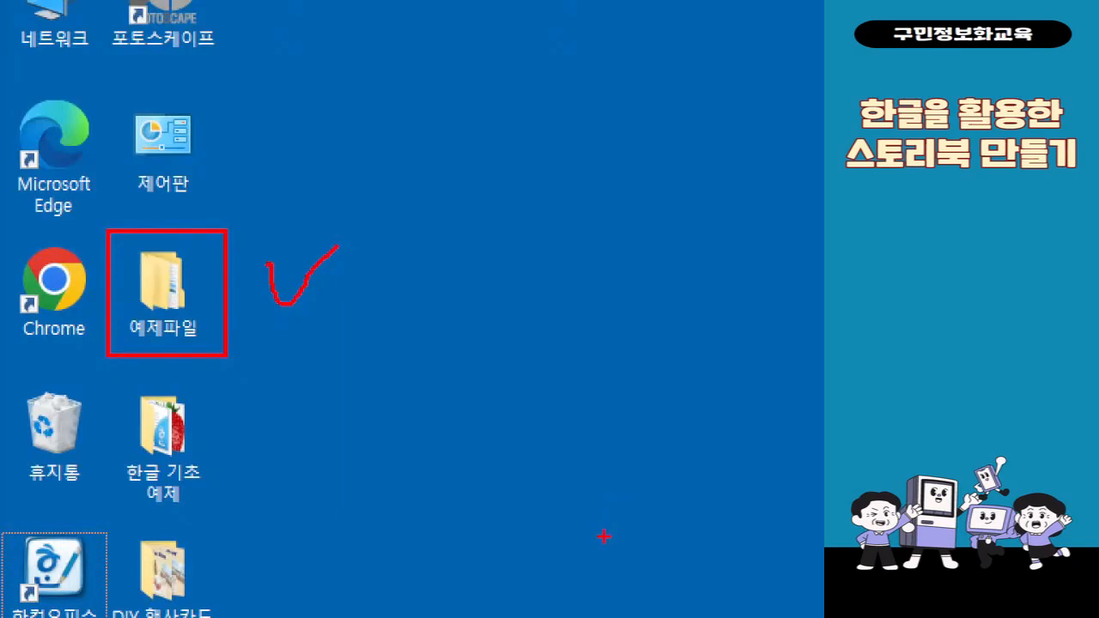
{"action": "key", "text": "Escape"}
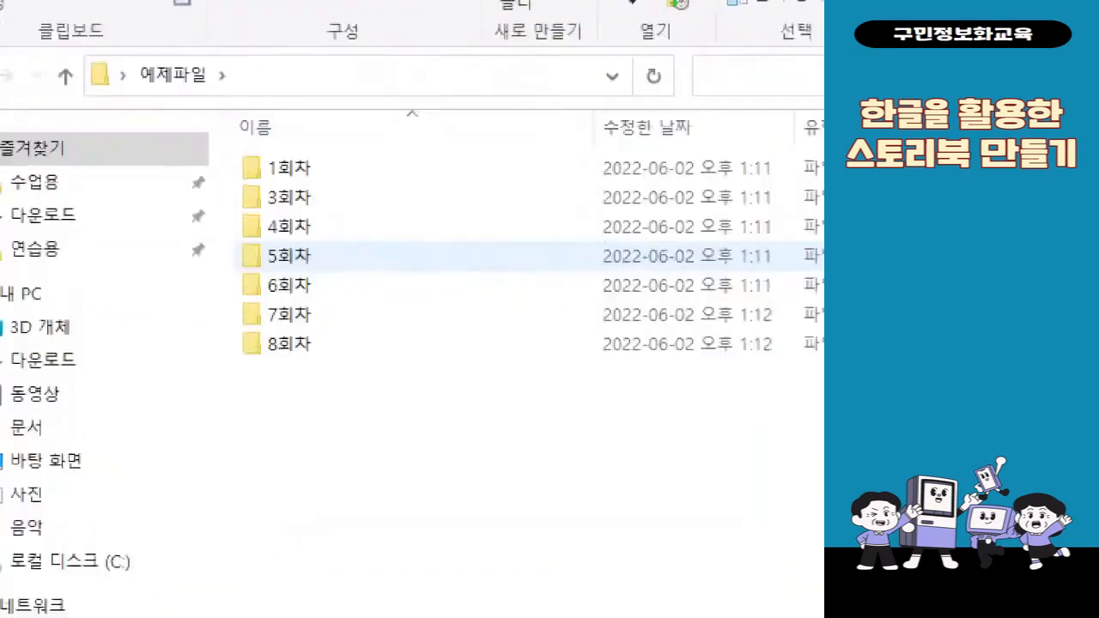
{"action": "mouse_move", "coordinate": [213, 301]}
{"action": "left_mouse_down"}
{"action": "mouse_move", "coordinate": [395, 325]}
{"action": "mouse_move", "coordinate": [396, 342]}
{"action": "left_mouse_up"}
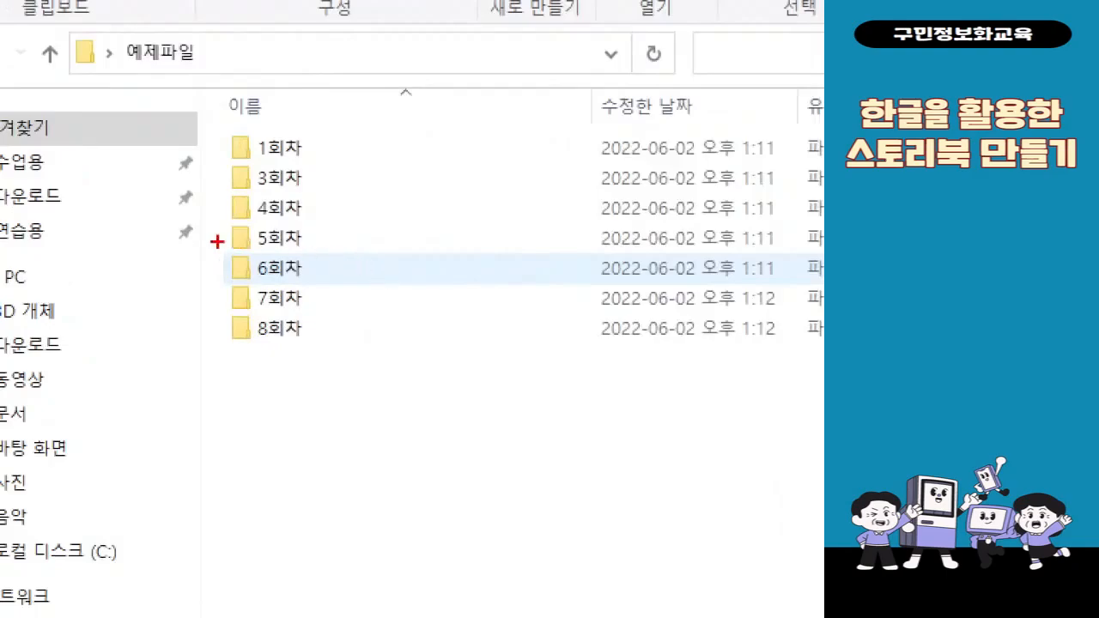
{"action": "mouse_move", "coordinate": [217, 242]}
{"action": "left_mouse_down"}
{"action": "mouse_move", "coordinate": [357, 282]}
{"action": "mouse_move", "coordinate": [400, 223]}
{"action": "left_mouse_up"}
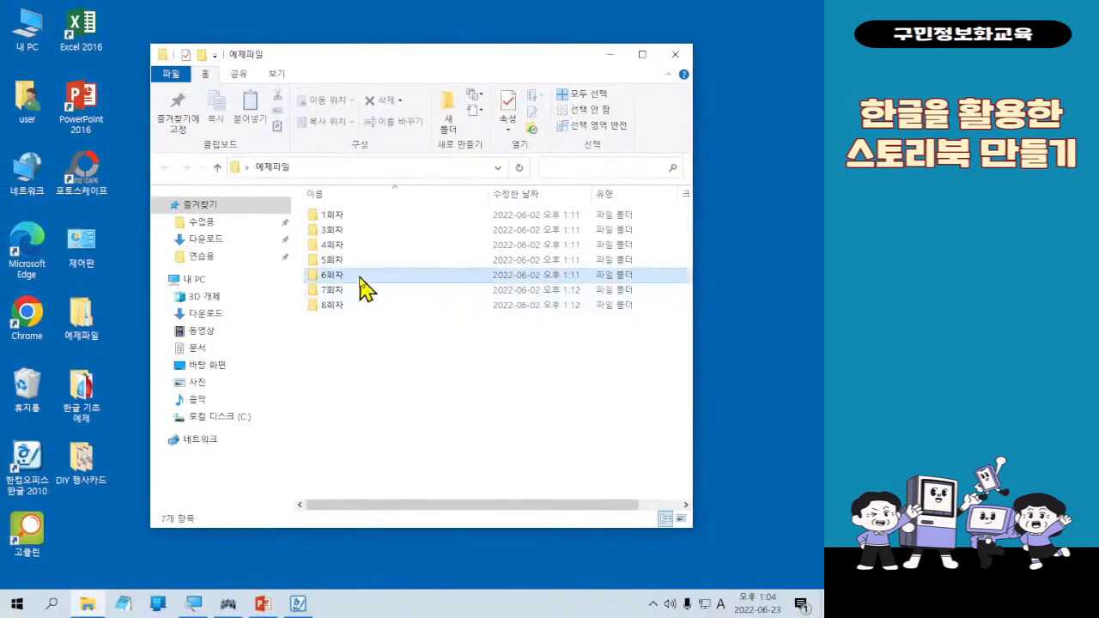
{"action": "double_click", "coordinate": [340, 269]}
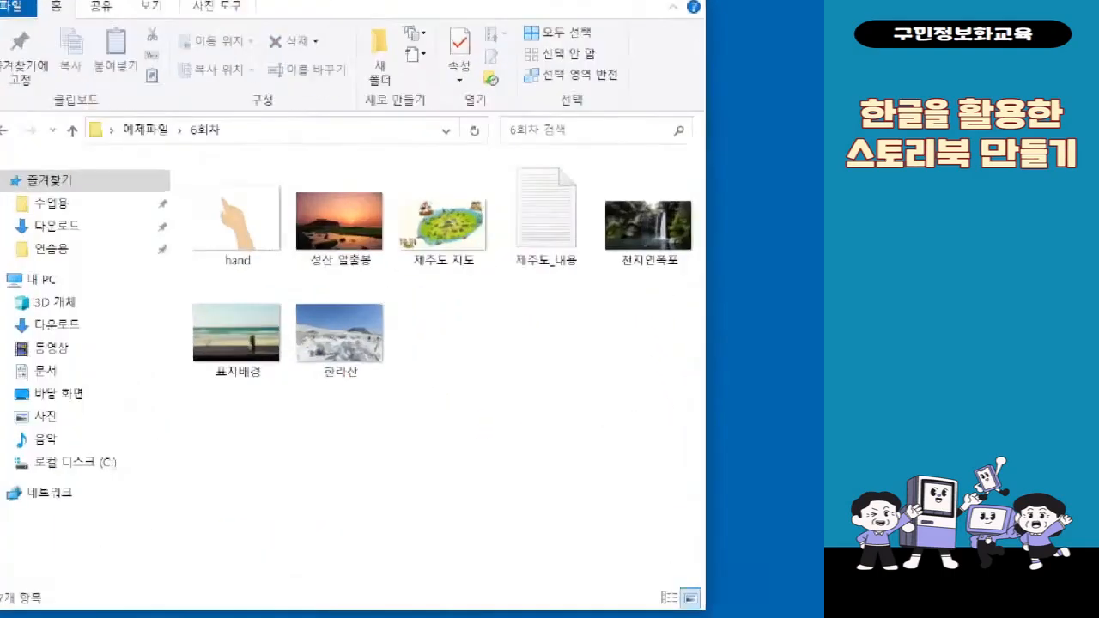
Open the text file "제주도_내용", widen its window and bring the "한라산" section into view
{"action": "left_click_drag", "start_coordinate": [412, 99], "coordinate": [558, 337]}
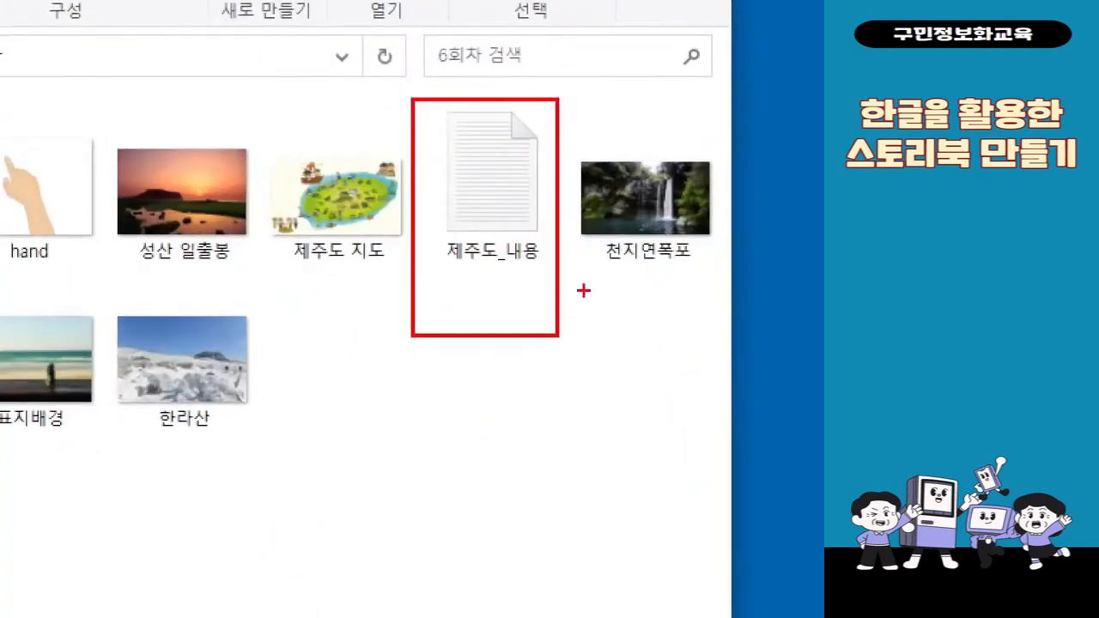
{"action": "left_click_drag", "start_coordinate": [584, 290], "coordinate": [661, 277]}
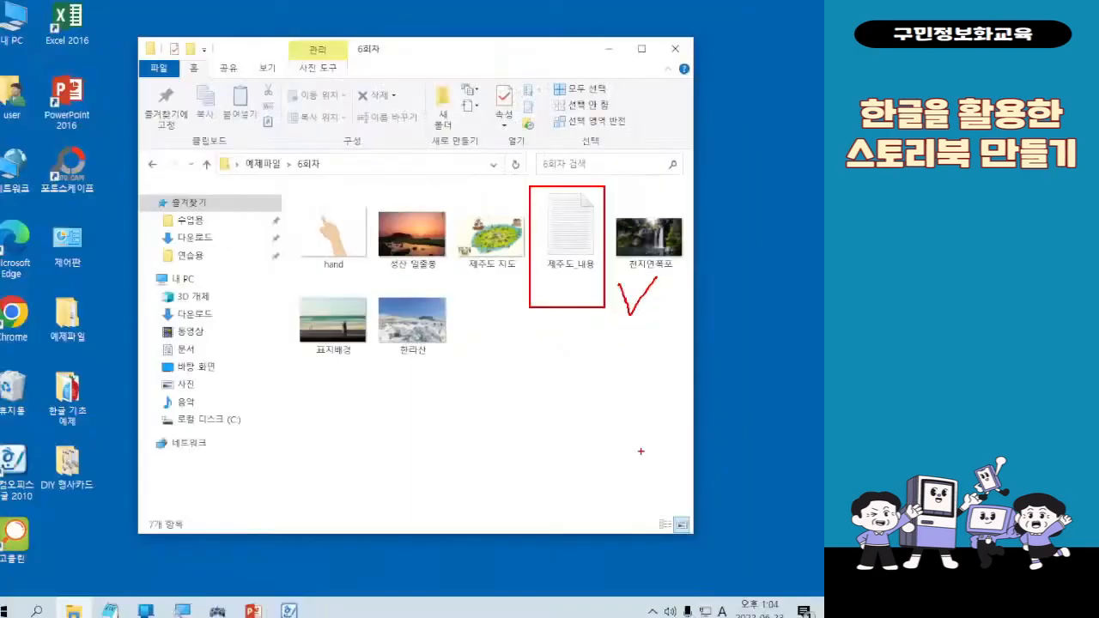
{"action": "left_click", "coordinate": [453, 172]}
{"action": "double_click", "coordinate": [557, 230]}
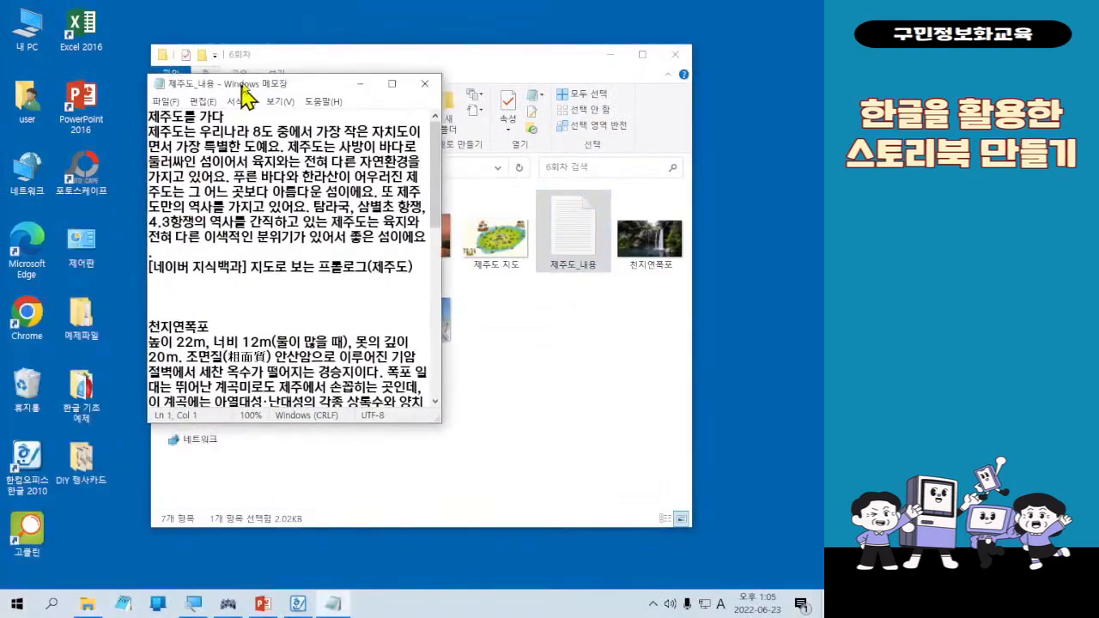
{"action": "left_click_drag", "start_coordinate": [451, 418], "coordinate": [699, 400]}
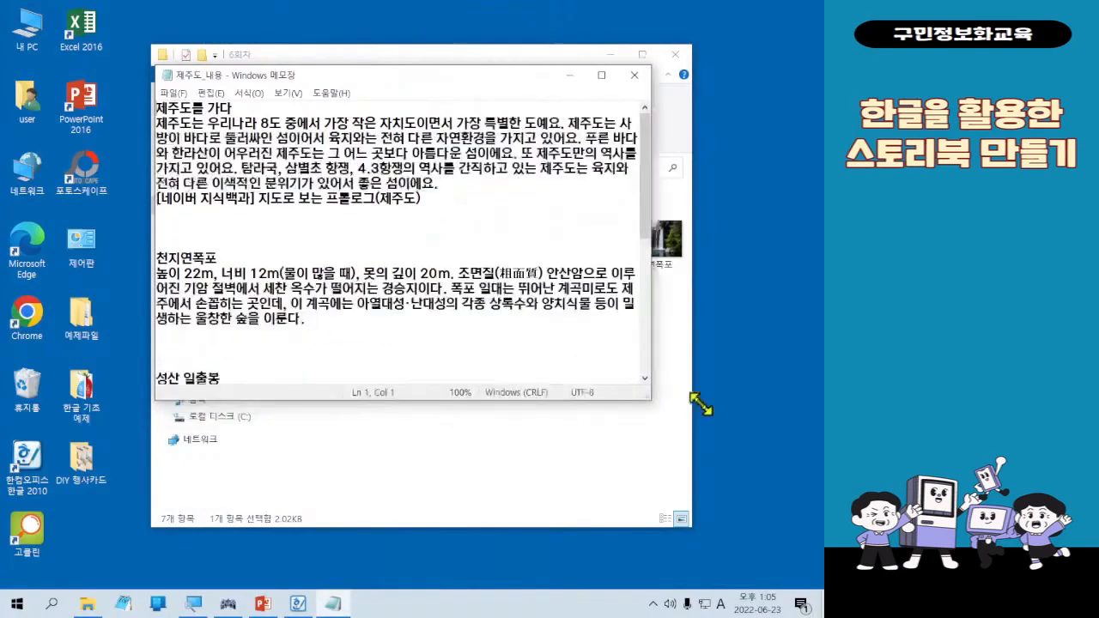
{"action": "scroll", "coordinate": [645, 311], "scroll_direction": "down", "scroll_amount": 3}
{"action": "scroll", "coordinate": [436, 271], "scroll_direction": "down", "scroll_amount": 3}
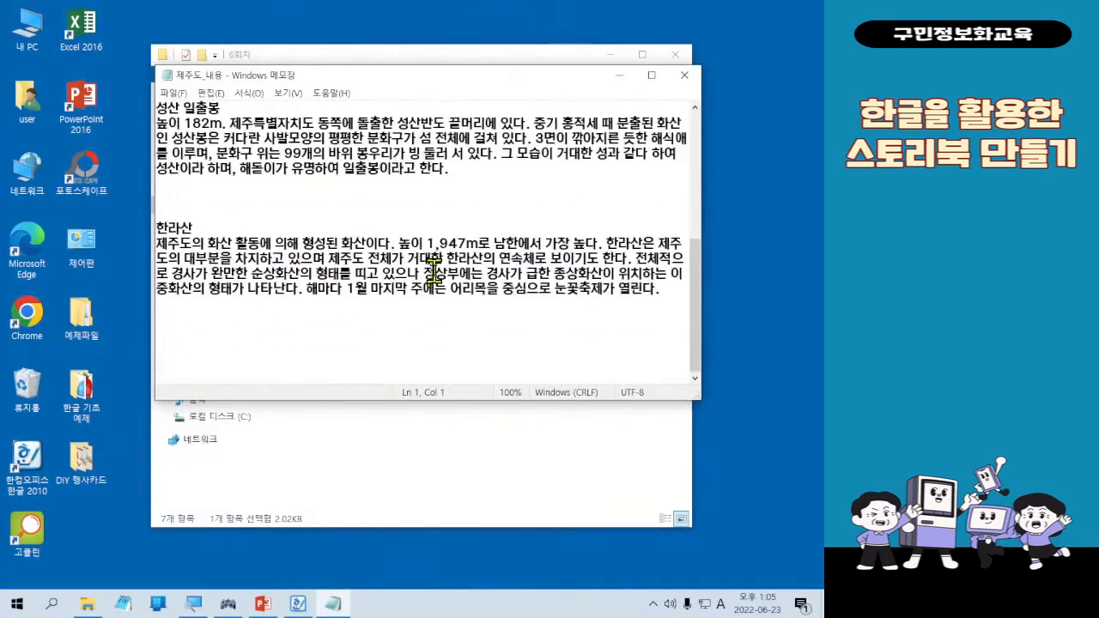
Copy the "한라산" heading and its paragraph from the text file
{"action": "left_click", "coordinate": [299, 604]}
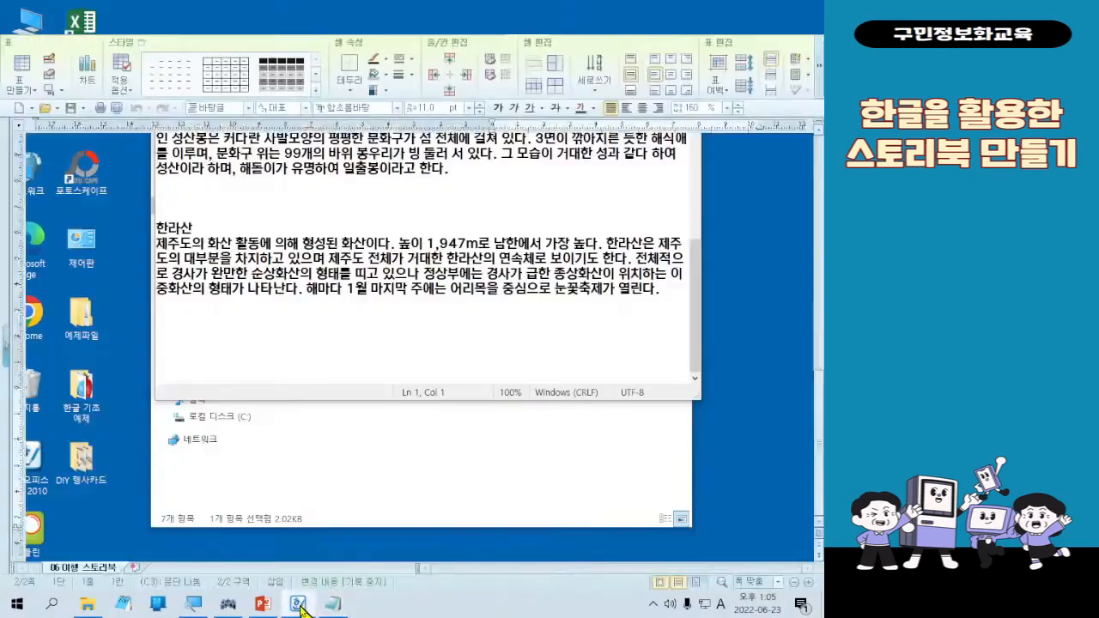
{"action": "left_click", "coordinate": [299, 604]}
{"action": "left_click", "coordinate": [326, 360]}
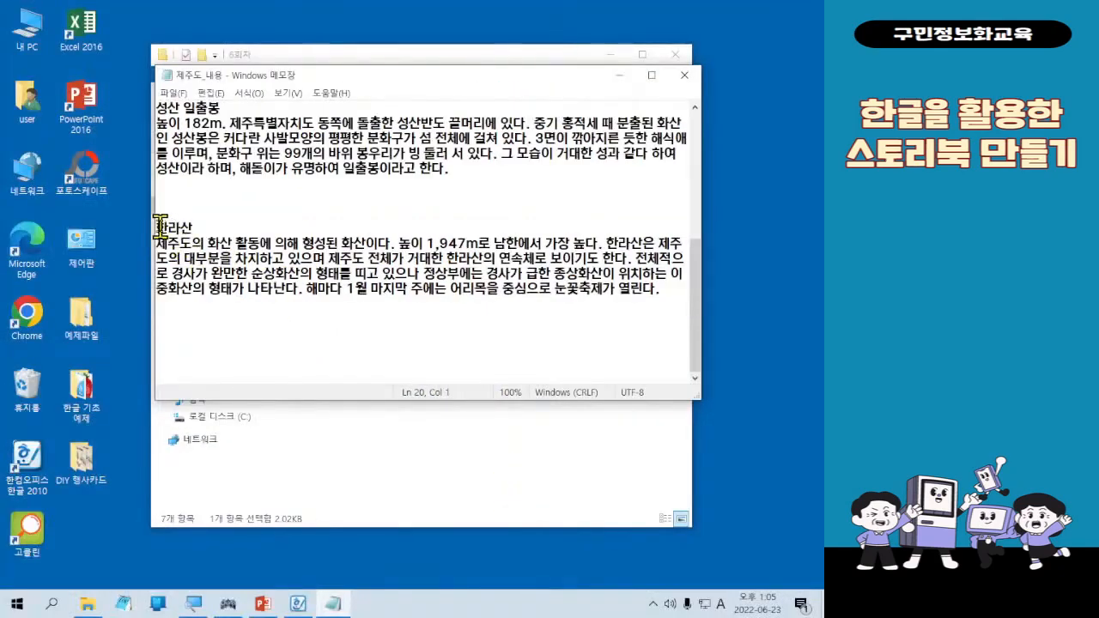
{"action": "left_click_drag", "start_coordinate": [160, 228], "coordinate": [690, 287]}
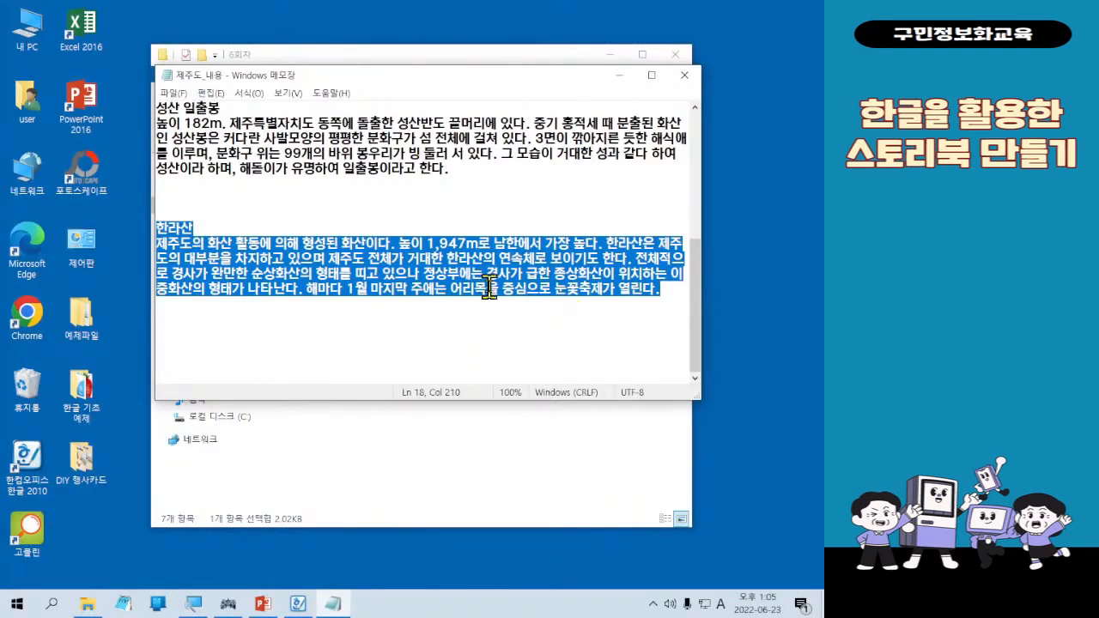
{"action": "key", "text": "ctrl"}
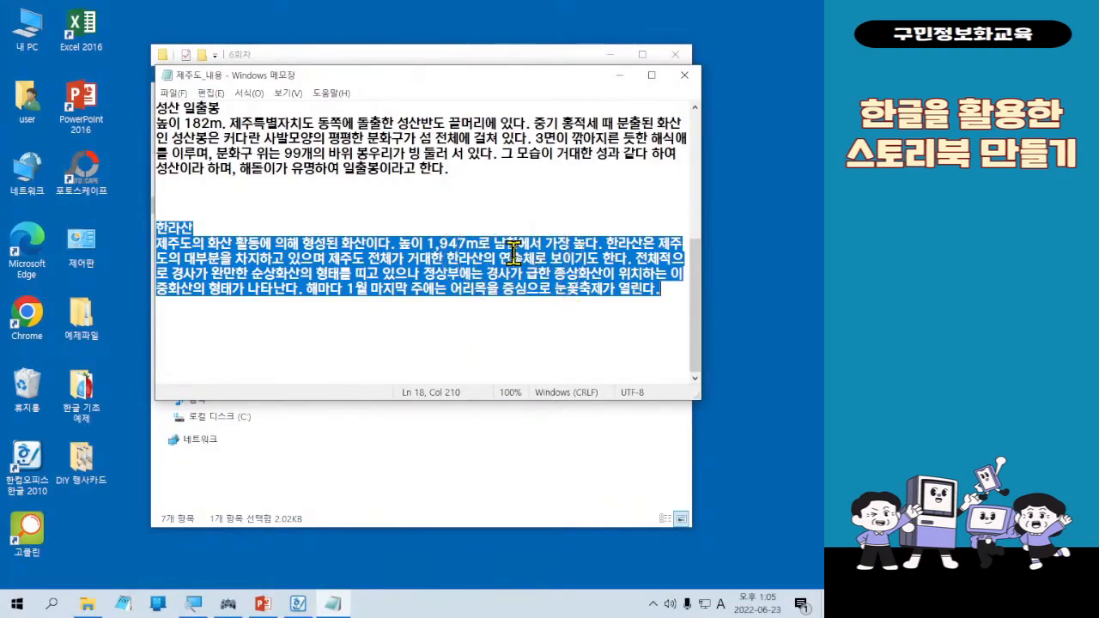
{"action": "right_click", "coordinate": [515, 255]}
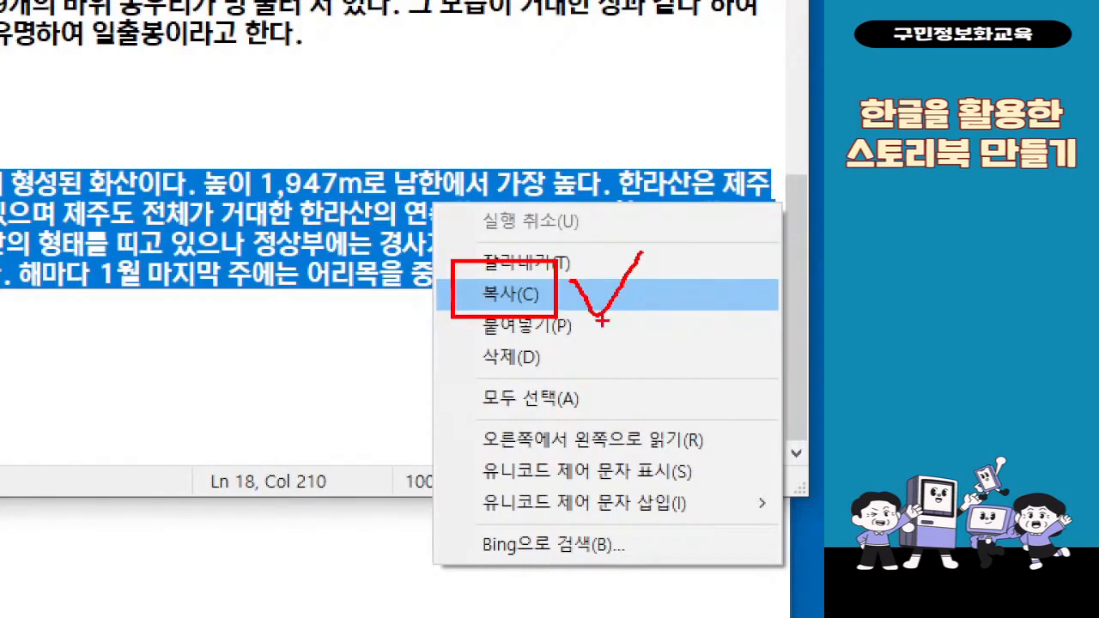
{"action": "key", "text": "Escape"}
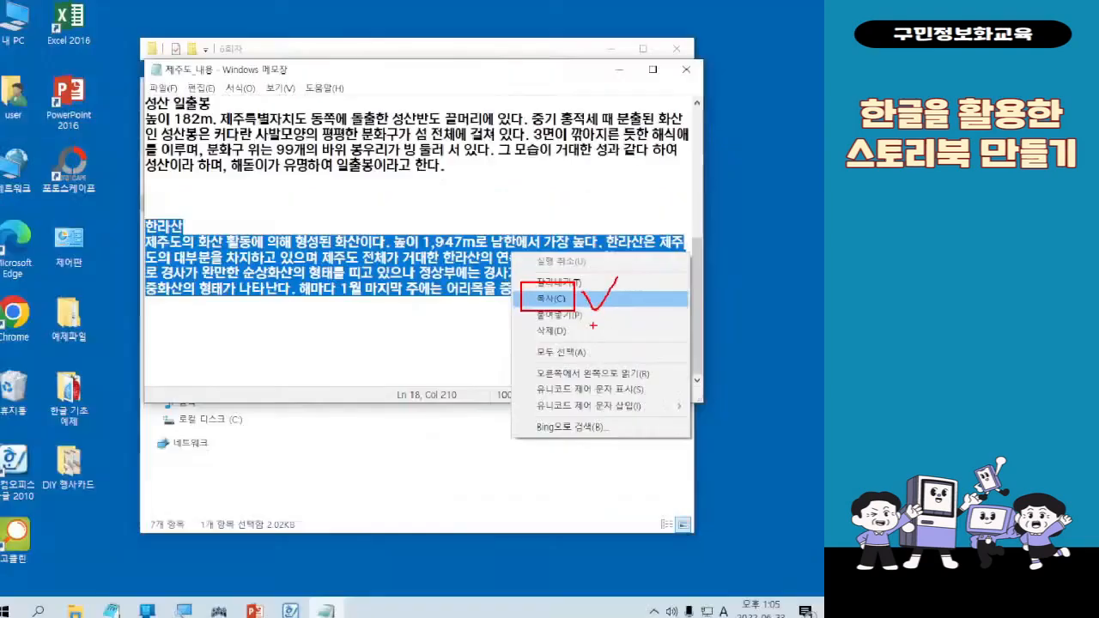
{"action": "right_click", "coordinate": [473, 260]}
{"action": "left_click", "coordinate": [511, 303]}
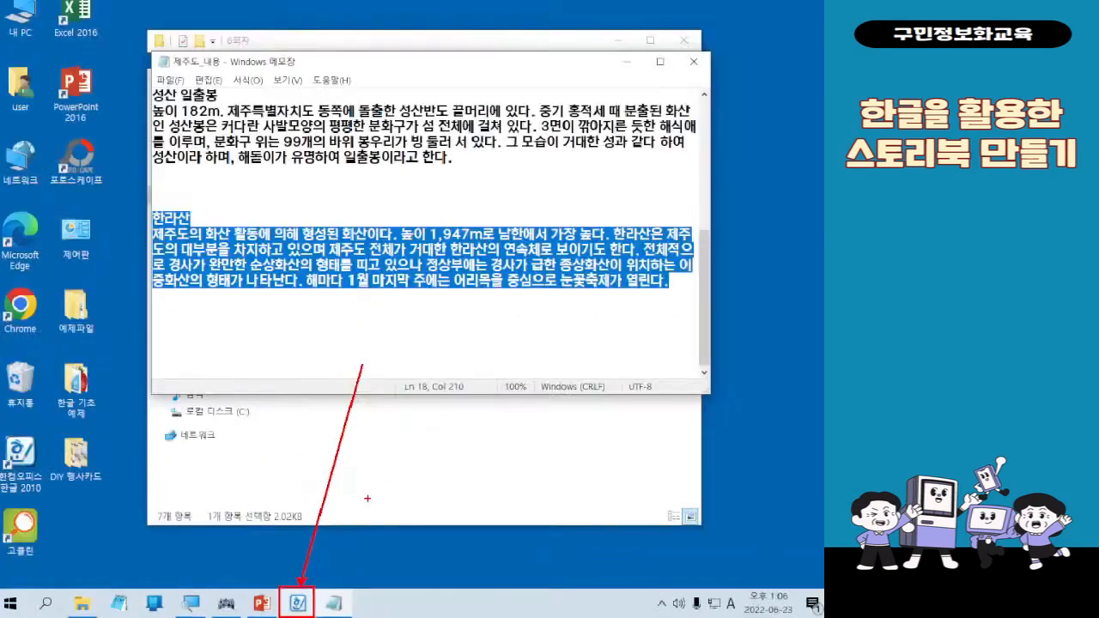
Switch to the storybook document and paste the copied "한라산" text into the empty cell beside the snowy mountain photo
{"action": "left_click", "coordinate": [295, 589]}
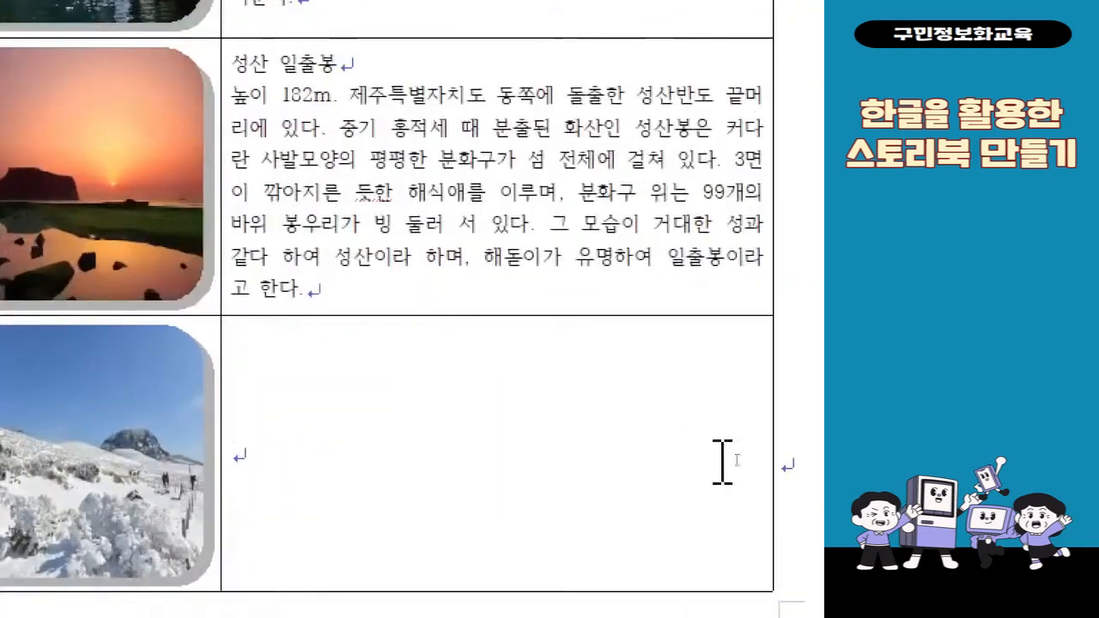
{"action": "left_click", "coordinate": [310, 464]}
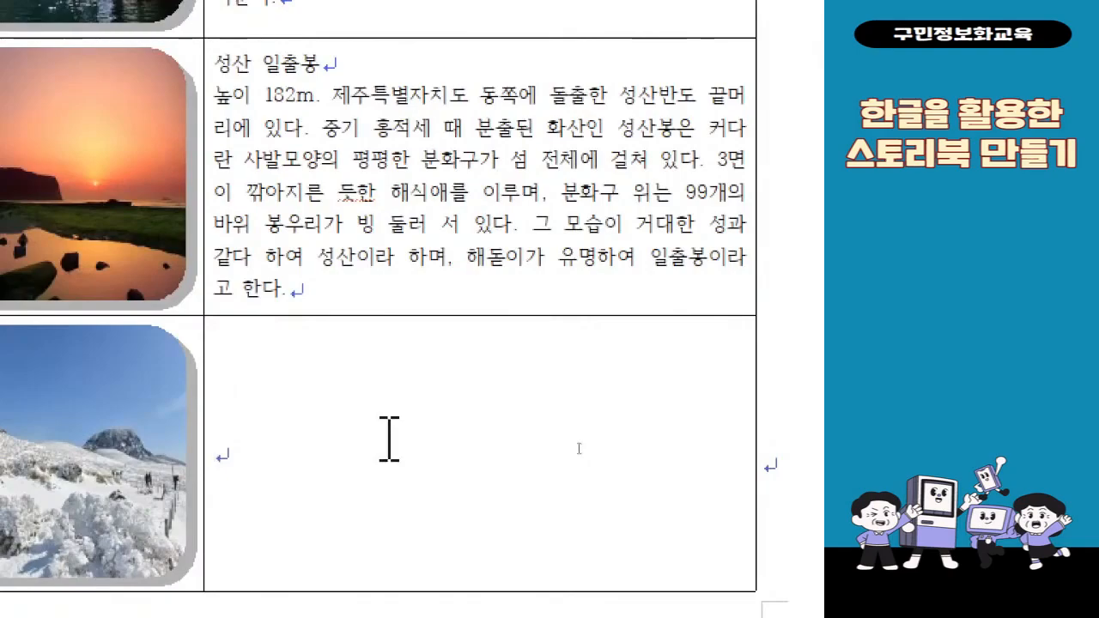
{"action": "right_click", "coordinate": [390, 439]}
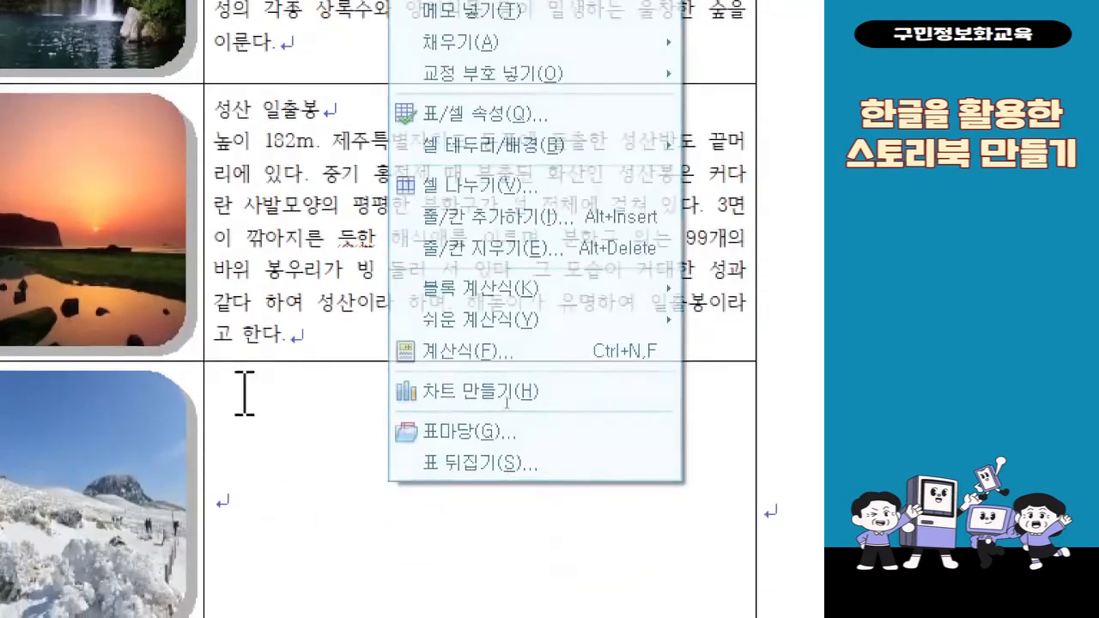
{"action": "right_click", "coordinate": [245, 445]}
{"action": "right_click", "coordinate": [244, 491]}
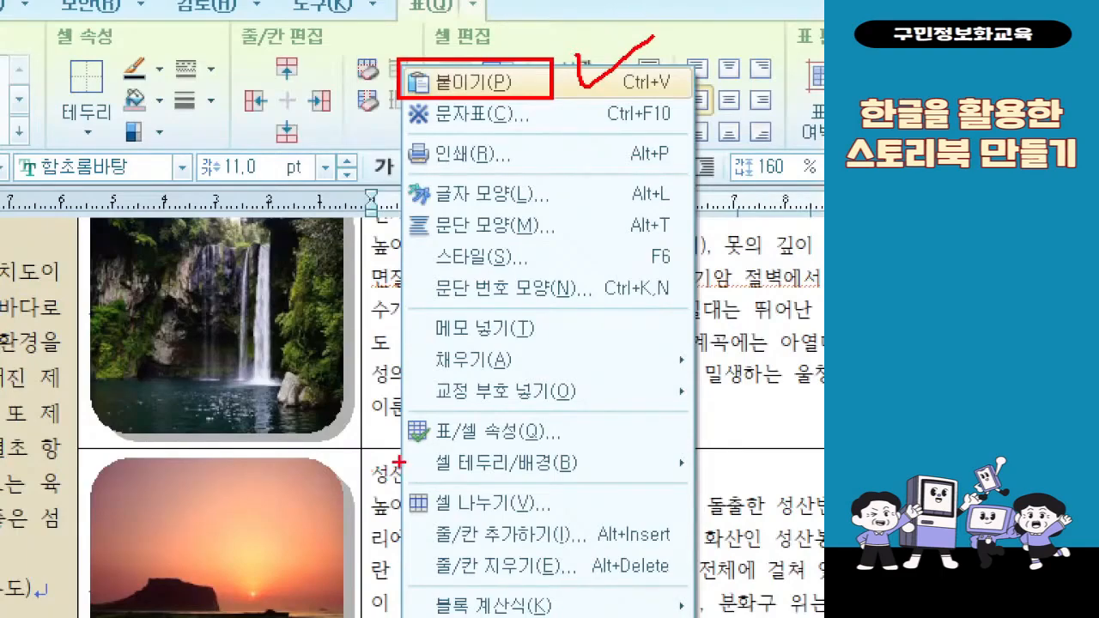
{"action": "key", "text": "Escape"}
{"action": "right_click", "coordinate": [594, 518]}
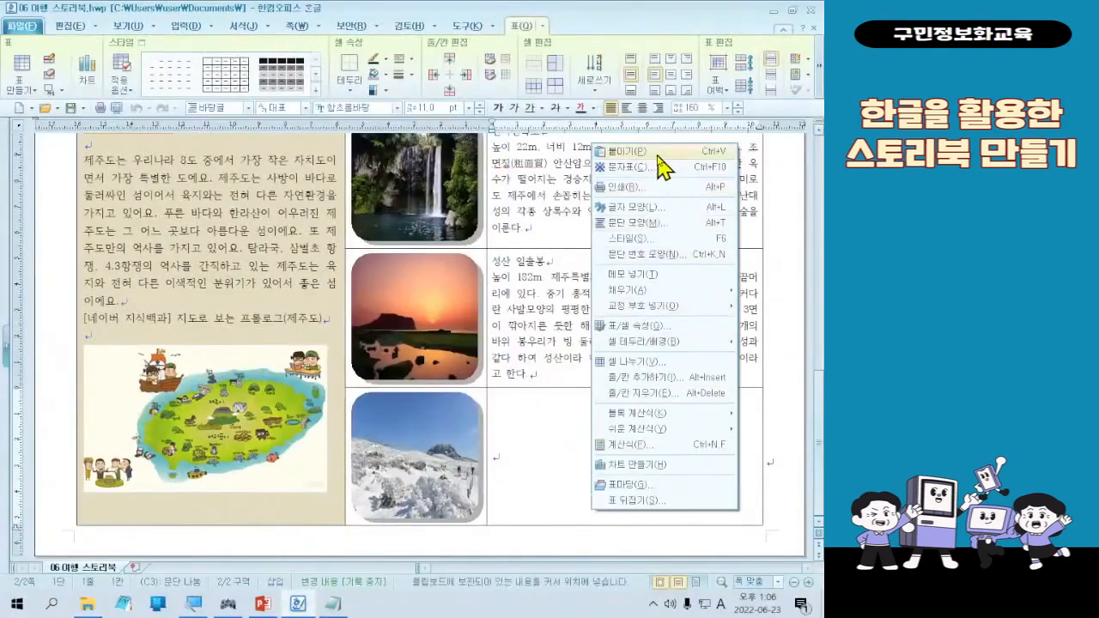
{"action": "left_click", "coordinate": [617, 152]}
{"action": "scroll", "coordinate": [636, 412], "scroll_direction": "up", "scroll_amount": 3}
{"action": "scroll", "coordinate": [661, 399], "scroll_direction": "down", "scroll_amount": 3}
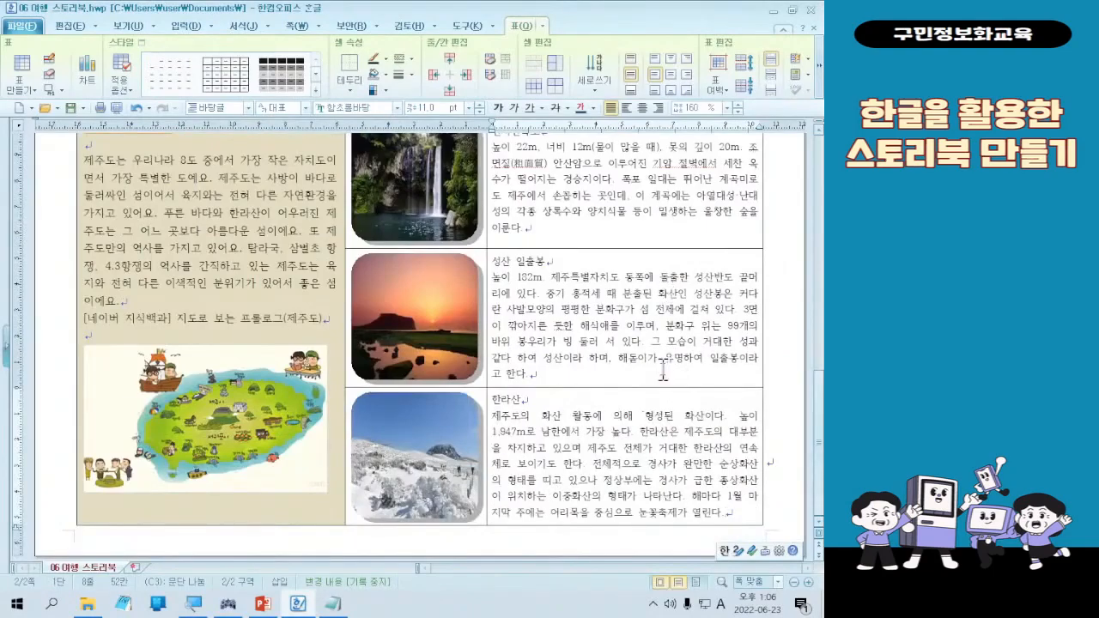
Copy the character formatting (글자 모양) of the "제주도를 가다" heading with the 모양 복사 command
{"action": "scroll", "coordinate": [663, 370], "scroll_direction": "up", "scroll_amount": 2}
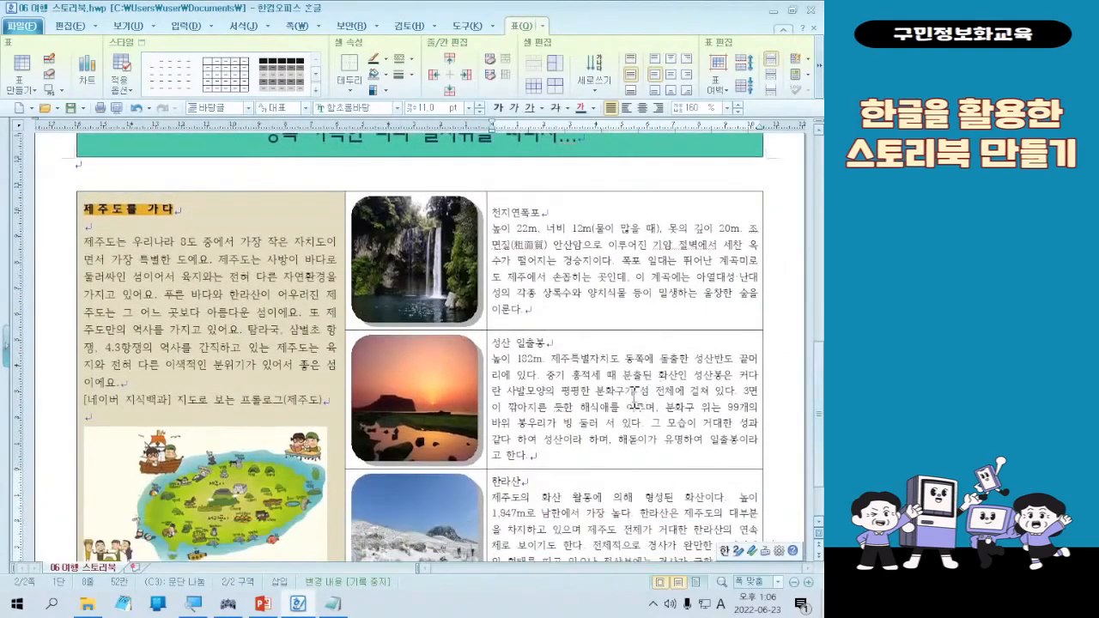
{"action": "scroll", "coordinate": [666, 368], "scroll_direction": "down", "scroll_amount": 1}
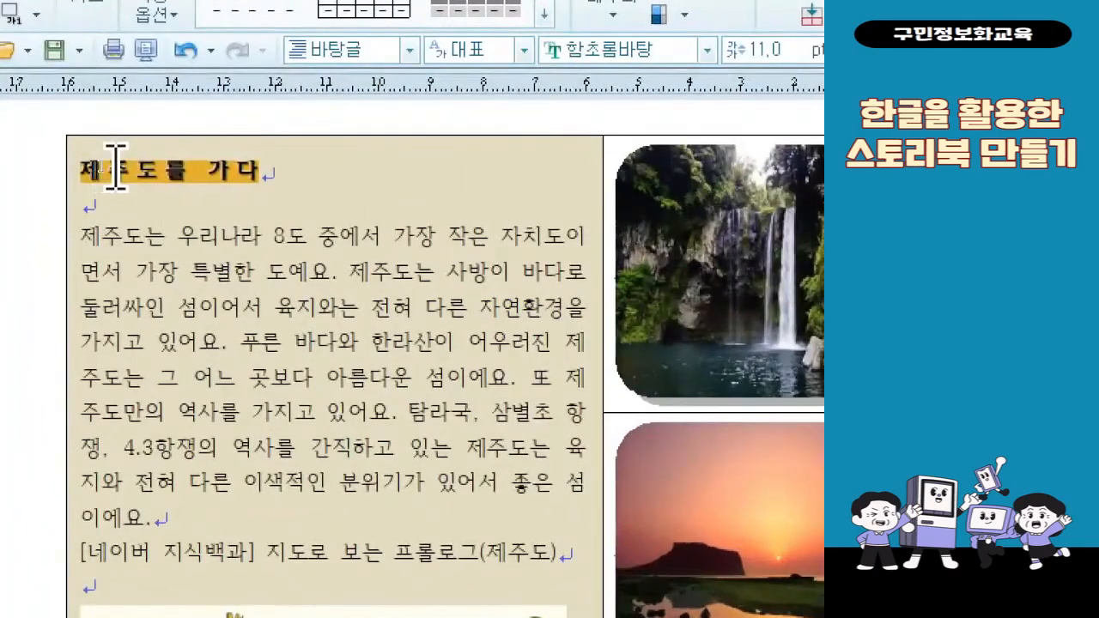
{"action": "left_click", "coordinate": [115, 167]}
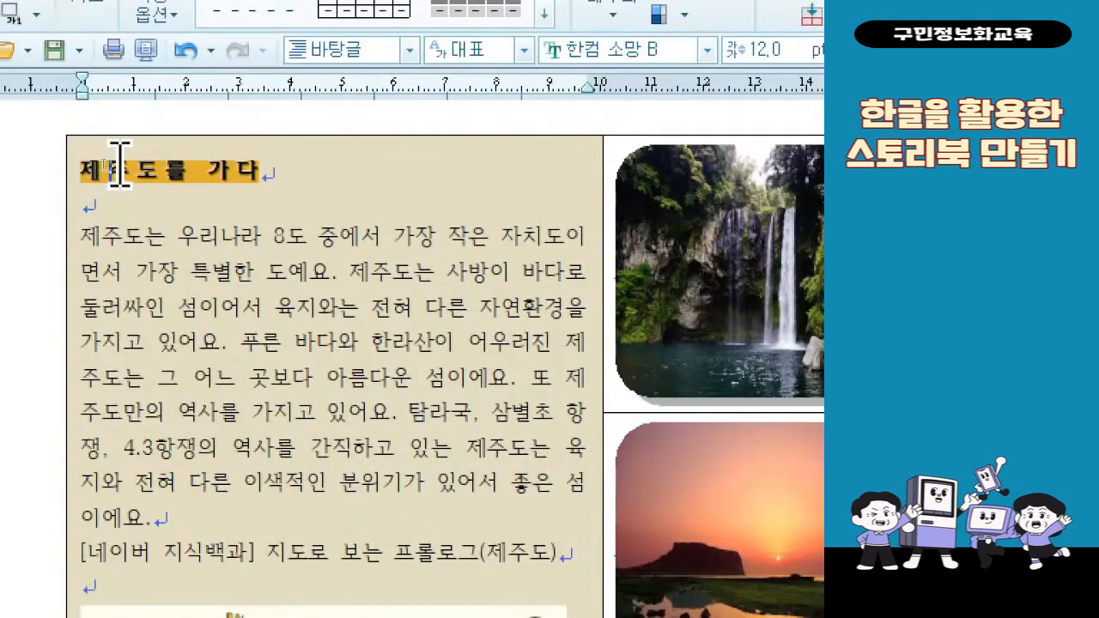
{"action": "left_click", "coordinate": [118, 166]}
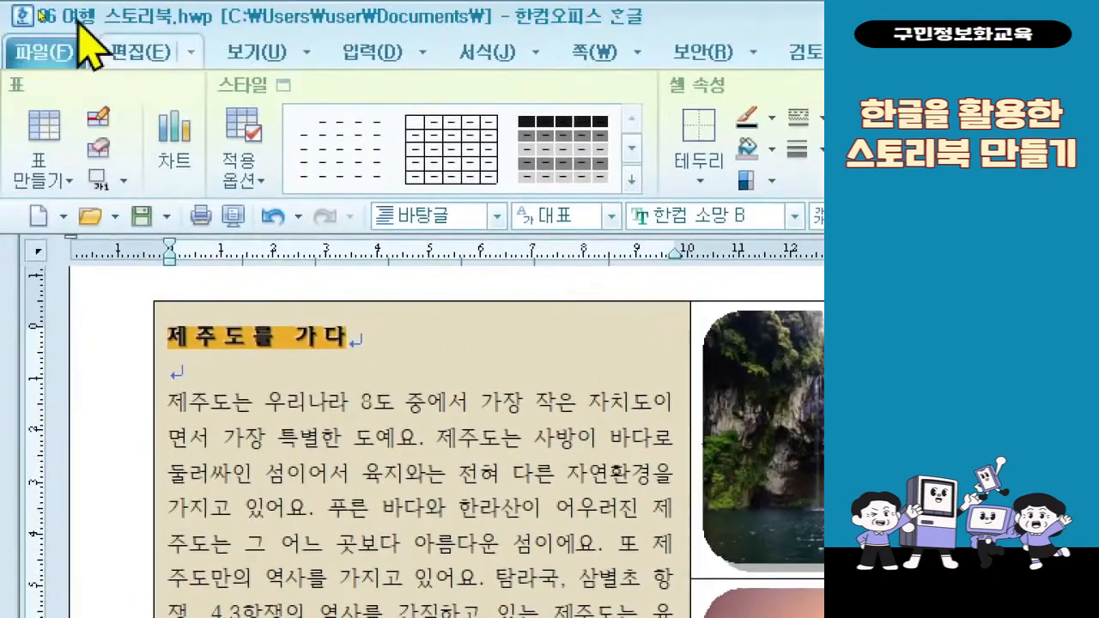
{"action": "left_click", "coordinate": [138, 52]}
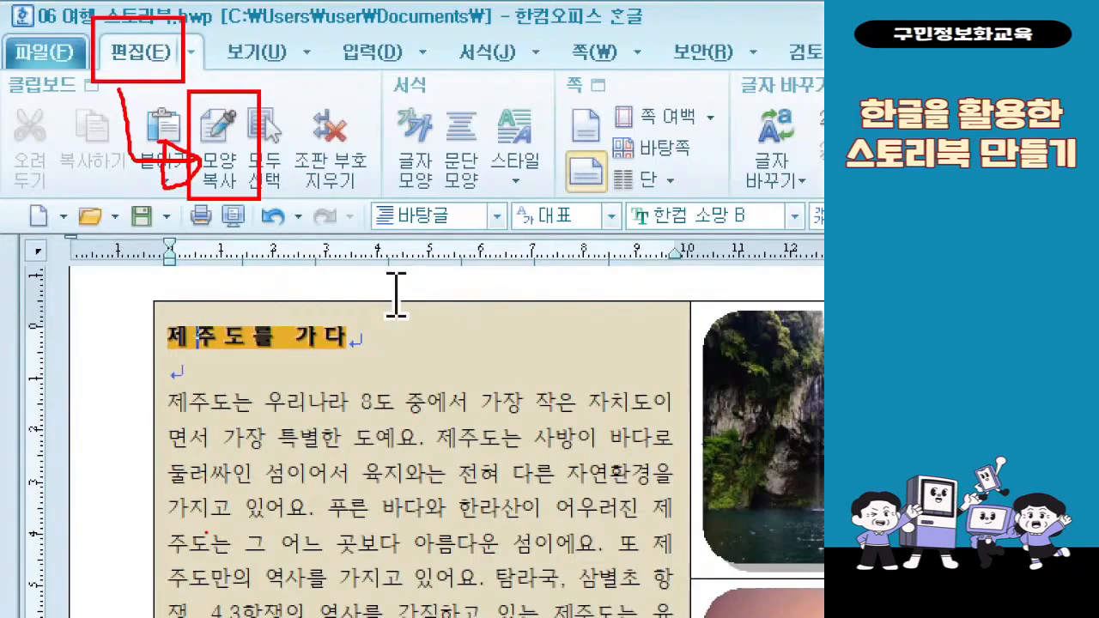
{"action": "left_click", "coordinate": [220, 146]}
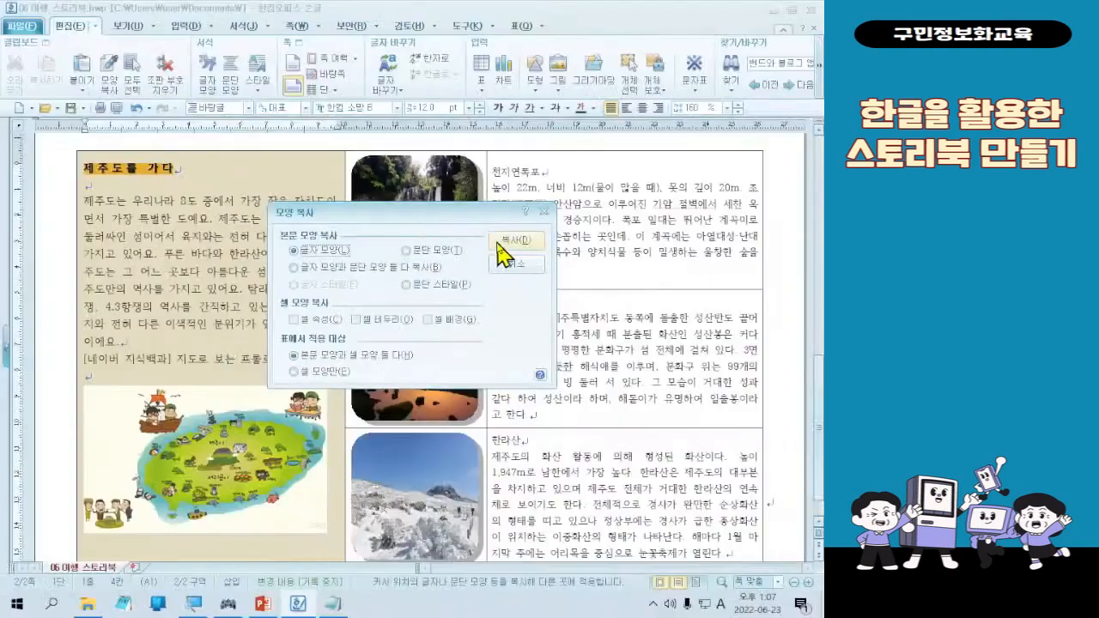
{"action": "left_click", "coordinate": [602, 342]}
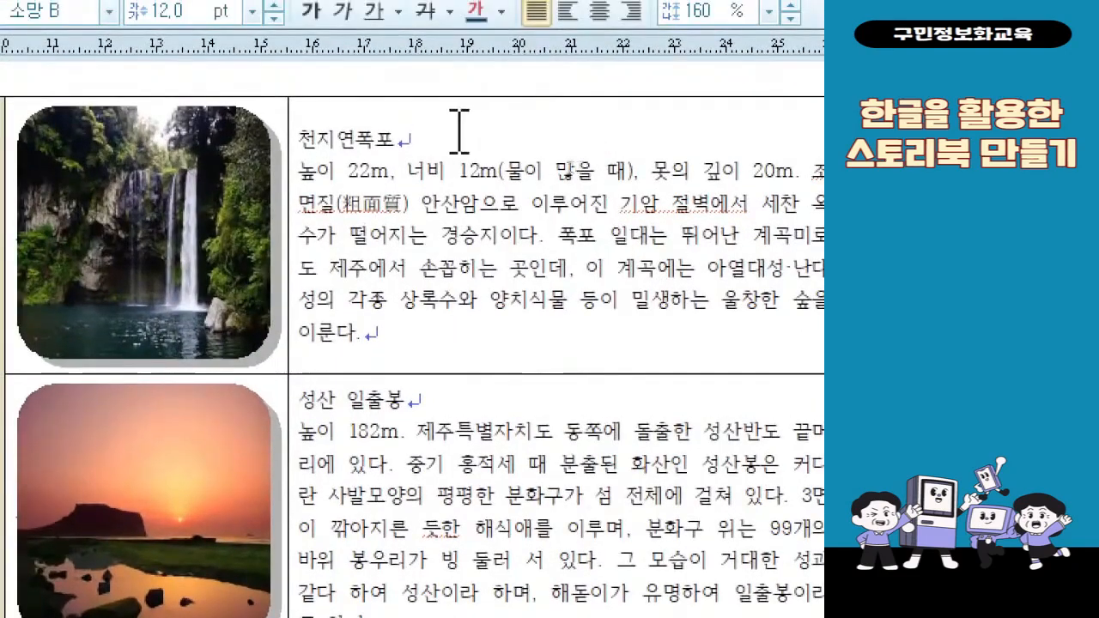
Apply the copied character formatting to the "천지연폭포" and "성산 일출봉" titles
{"action": "left_click_drag", "start_coordinate": [434, 127], "coordinate": [297, 129]}
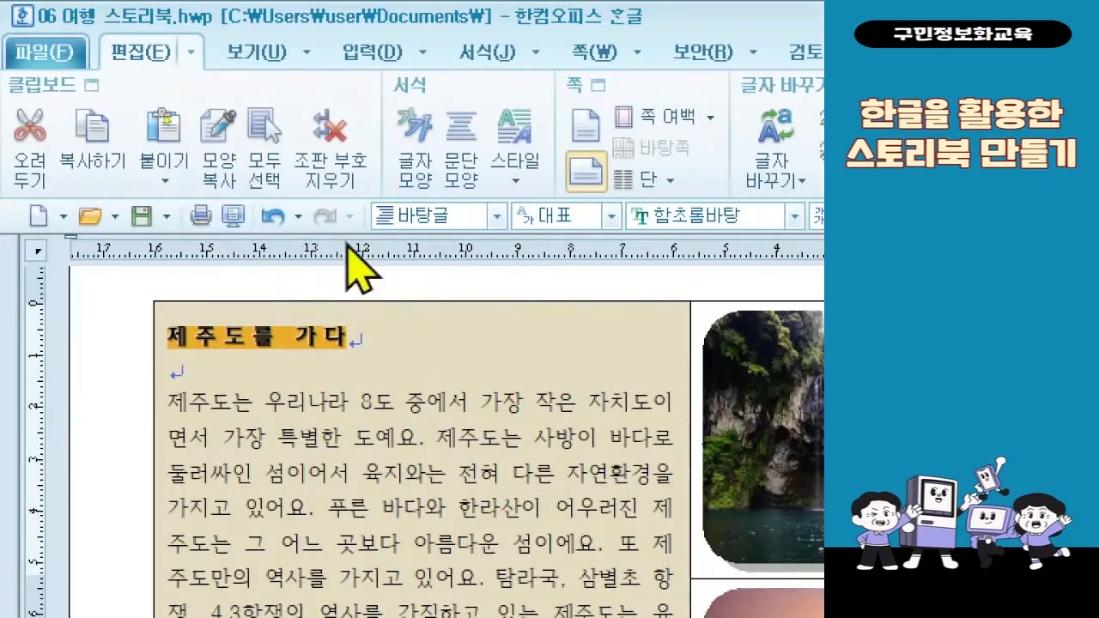
{"action": "left_click", "coordinate": [219, 165]}
{"action": "left_click", "coordinate": [576, 188]}
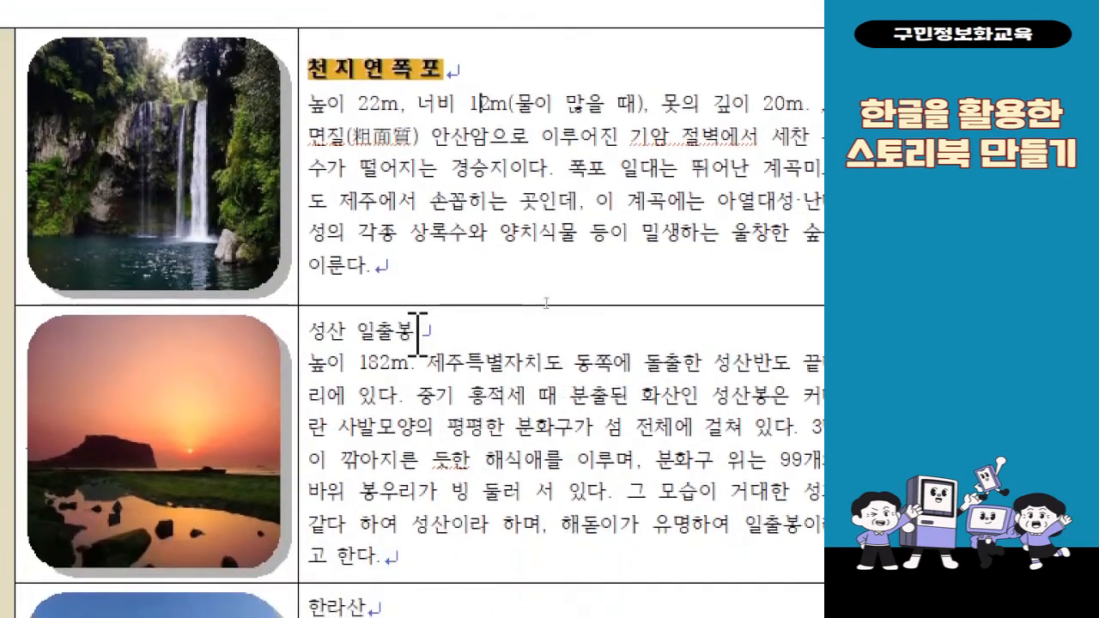
{"action": "left_click_drag", "start_coordinate": [418, 333], "coordinate": [310, 339]}
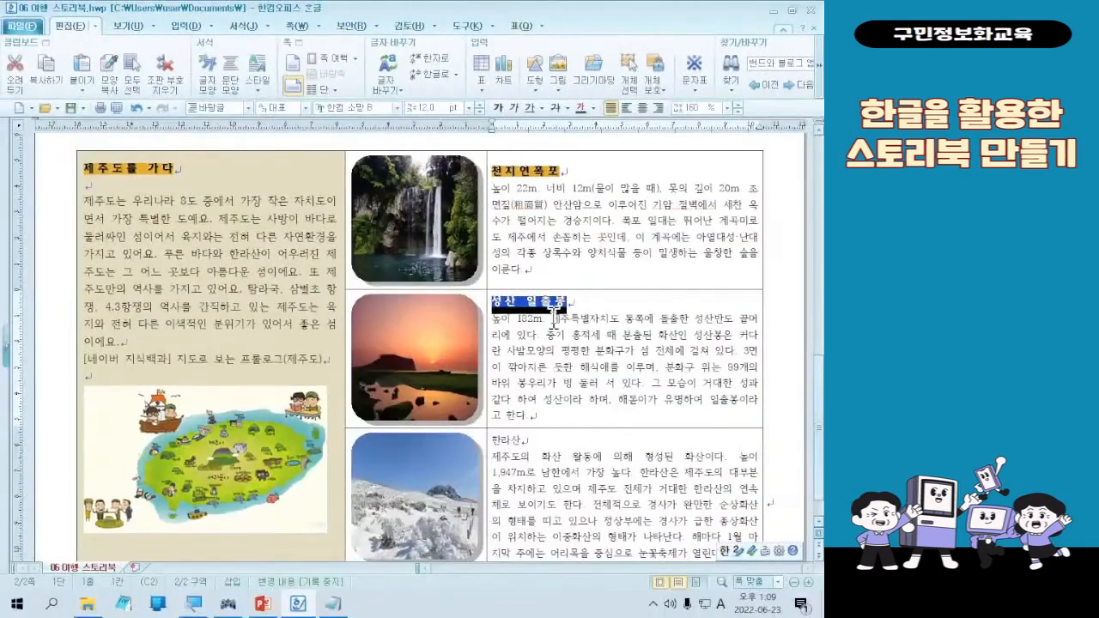
{"action": "key", "text": "alt+c"}
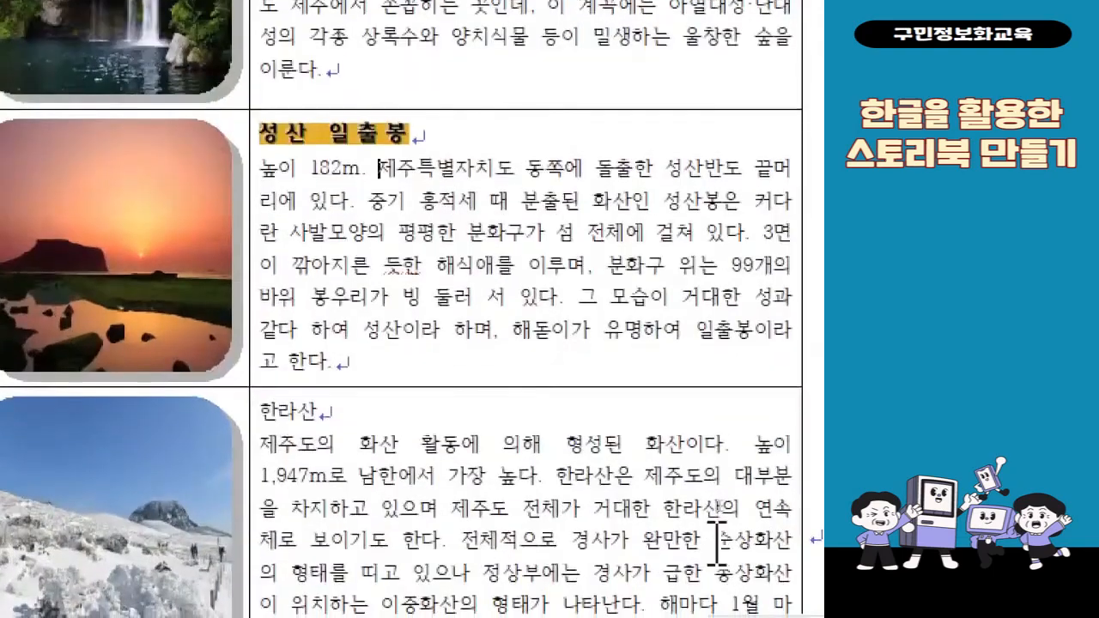
Apply the copied character formatting to the "한라산" title beside the snowy mountain photo
{"action": "left_click_drag", "start_coordinate": [356, 418], "coordinate": [207, 416]}
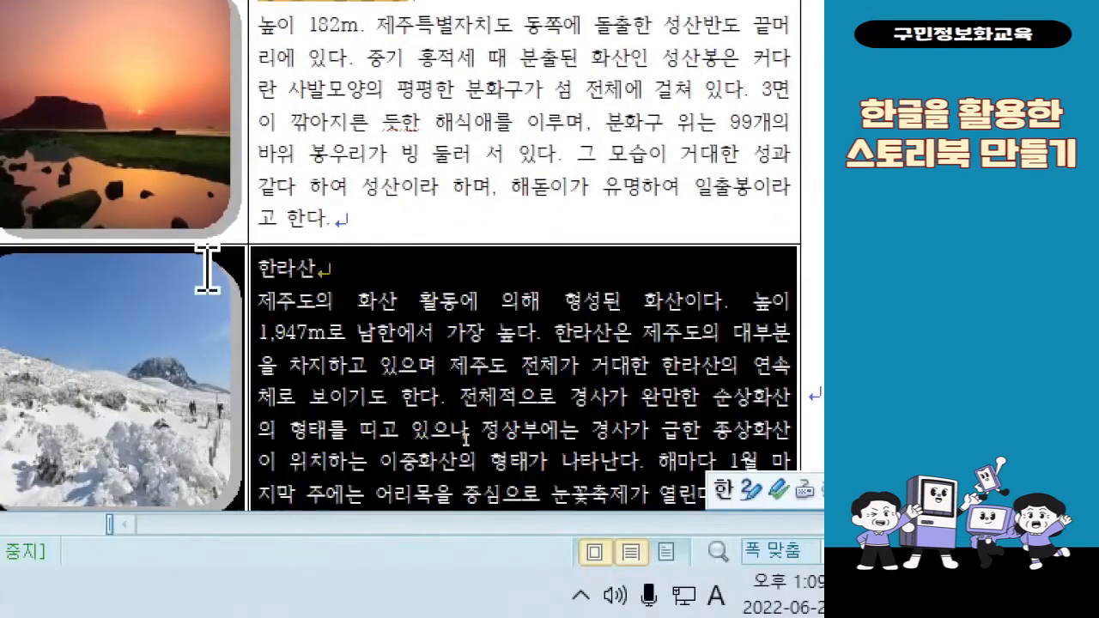
{"action": "left_click_drag", "start_coordinate": [316, 268], "coordinate": [254, 267]}
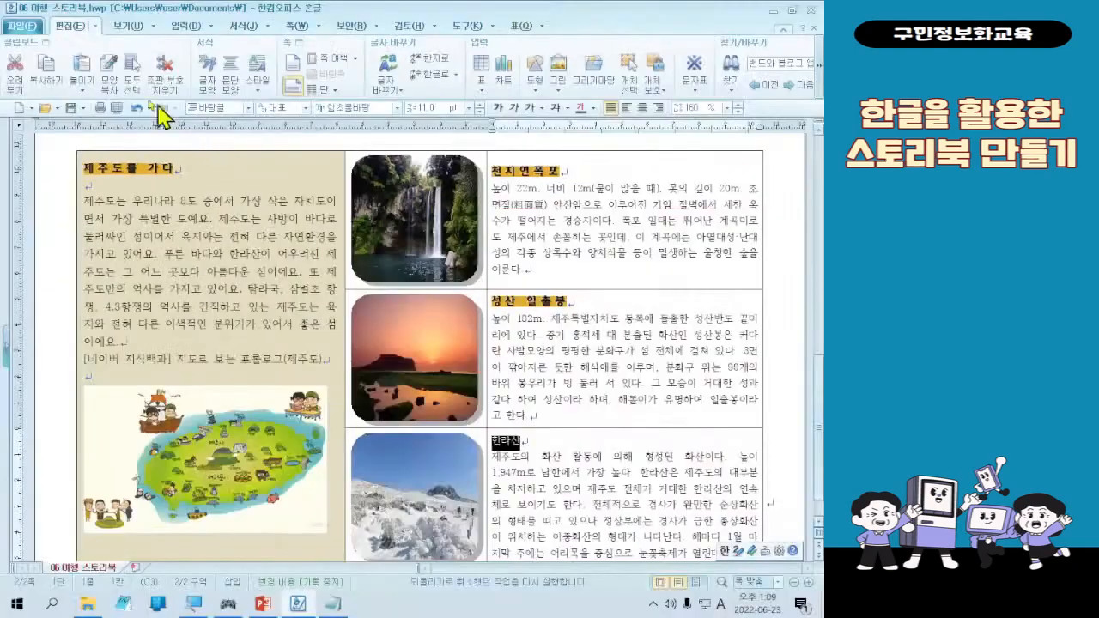
{"action": "left_click", "coordinate": [109, 69]}
{"action": "left_click", "coordinate": [634, 457]}
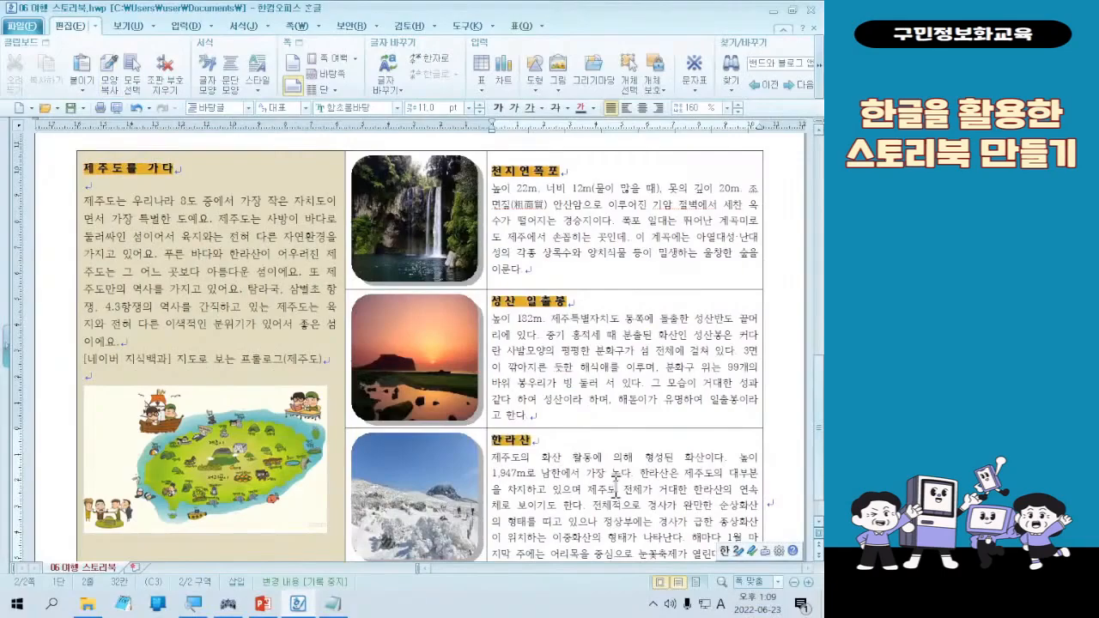
Look over the Jeju page to check the formatted titles beside the photos
{"action": "scroll", "coordinate": [616, 481], "scroll_direction": "down", "scroll_amount": 1}
{"action": "scroll", "coordinate": [617, 481], "scroll_direction": "up", "scroll_amount": 1}
{"action": "scroll", "coordinate": [627, 464], "scroll_direction": "down", "scroll_amount": 1}
{"action": "scroll", "coordinate": [639, 437], "scroll_direction": "up", "scroll_amount": 3}
{"action": "scroll", "coordinate": [639, 436], "scroll_direction": "down", "scroll_amount": 2}
{"action": "scroll", "coordinate": [642, 446], "scroll_direction": "down", "scroll_amount": 2}
{"action": "scroll", "coordinate": [646, 455], "scroll_direction": "up", "scroll_amount": 2}
{"action": "scroll", "coordinate": [652, 472], "scroll_direction": "down", "scroll_amount": 1}
{"action": "scroll", "coordinate": [653, 473], "scroll_direction": "up", "scroll_amount": 3}
{"action": "scroll", "coordinate": [655, 472], "scroll_direction": "down", "scroll_amount": 3}
{"action": "scroll", "coordinate": [666, 460], "scroll_direction": "up", "scroll_amount": 2}
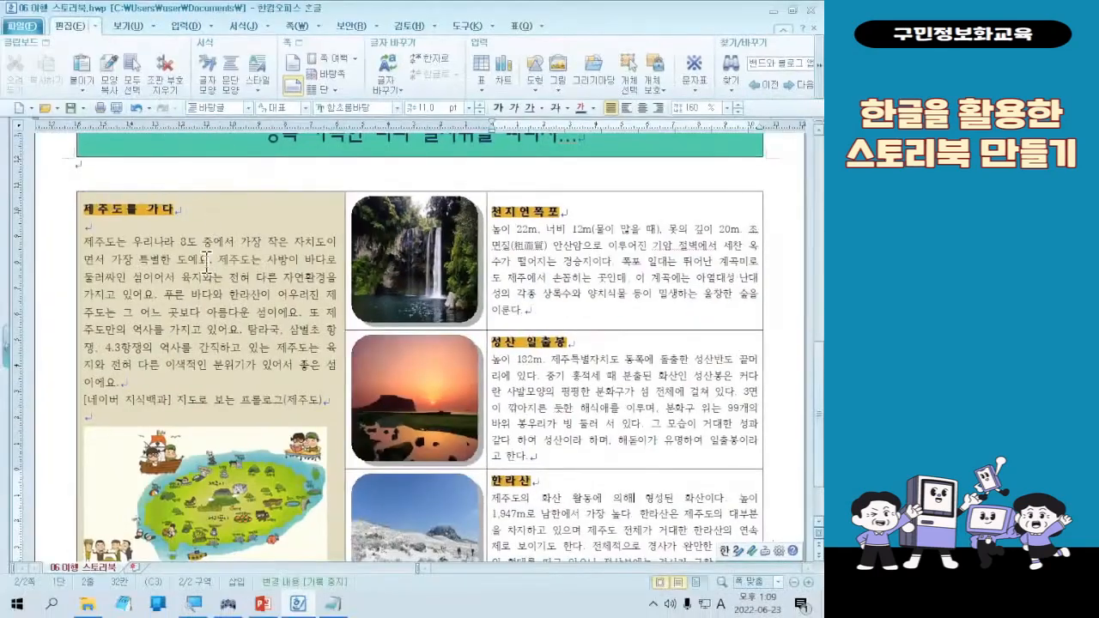
Select all cells of the Jeju table, from the introduction cell through the "한라산" text cell
{"action": "left_click_drag", "start_coordinate": [206, 261], "coordinate": [660, 516]}
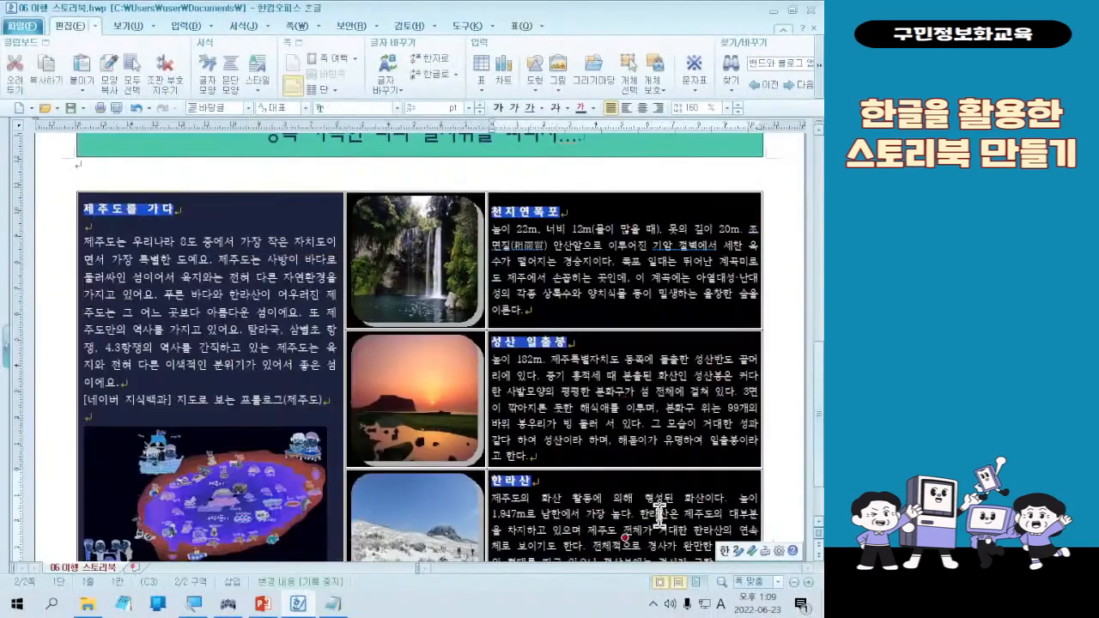
{"action": "left_click", "coordinate": [281, 302]}
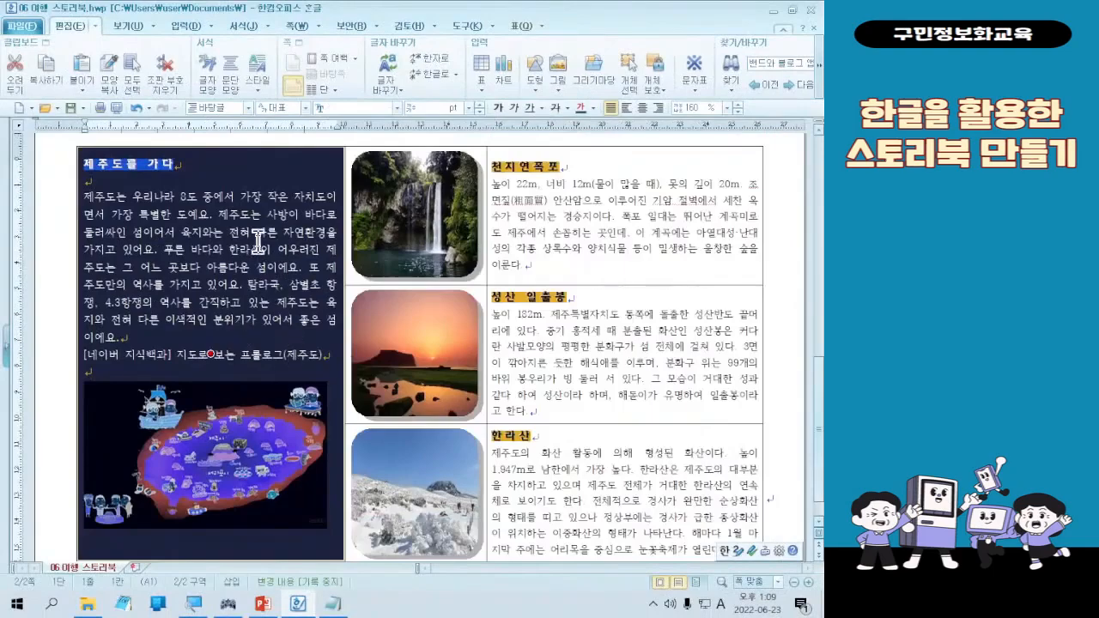
{"action": "left_click", "coordinate": [258, 243]}
{"action": "left_click_drag", "start_coordinate": [225, 225], "coordinate": [624, 471]}
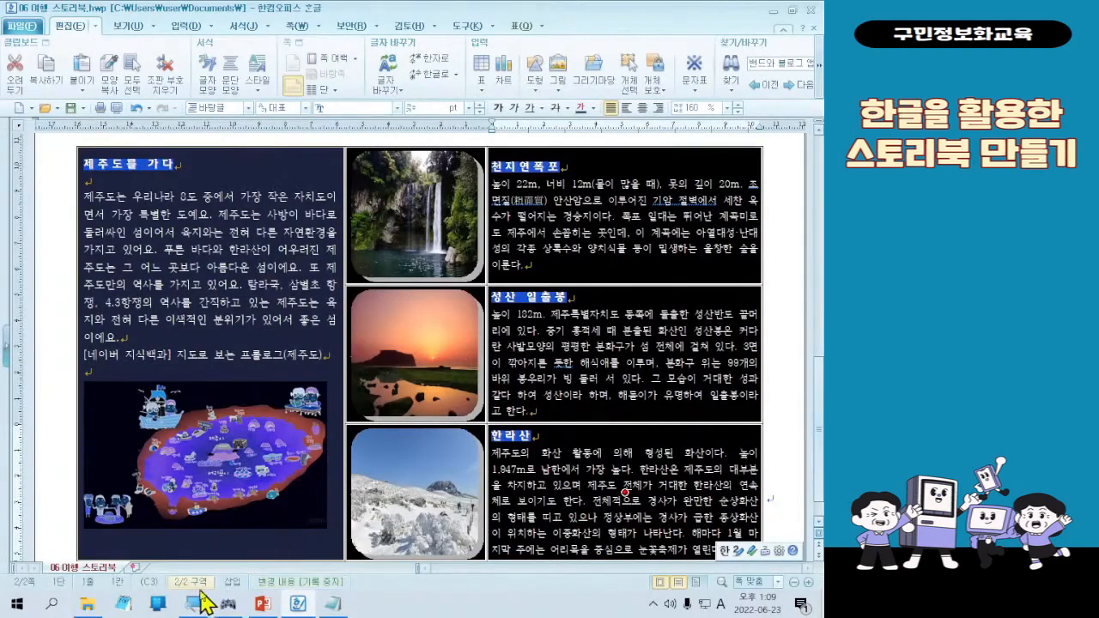
{"action": "left_click", "coordinate": [227, 604]}
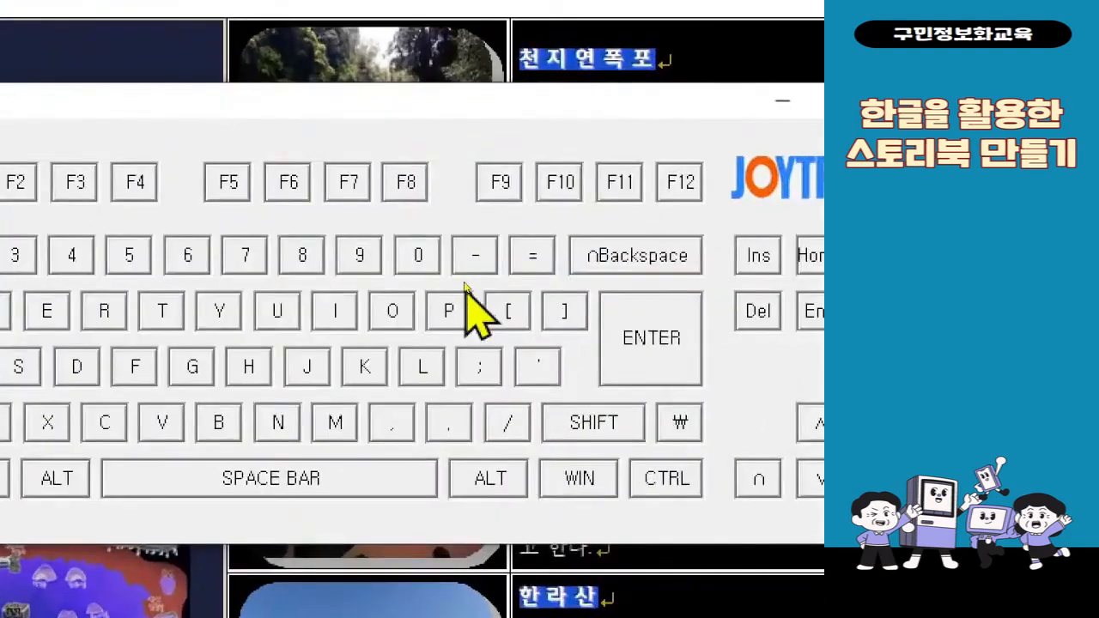
{"action": "key", "text": "l"}
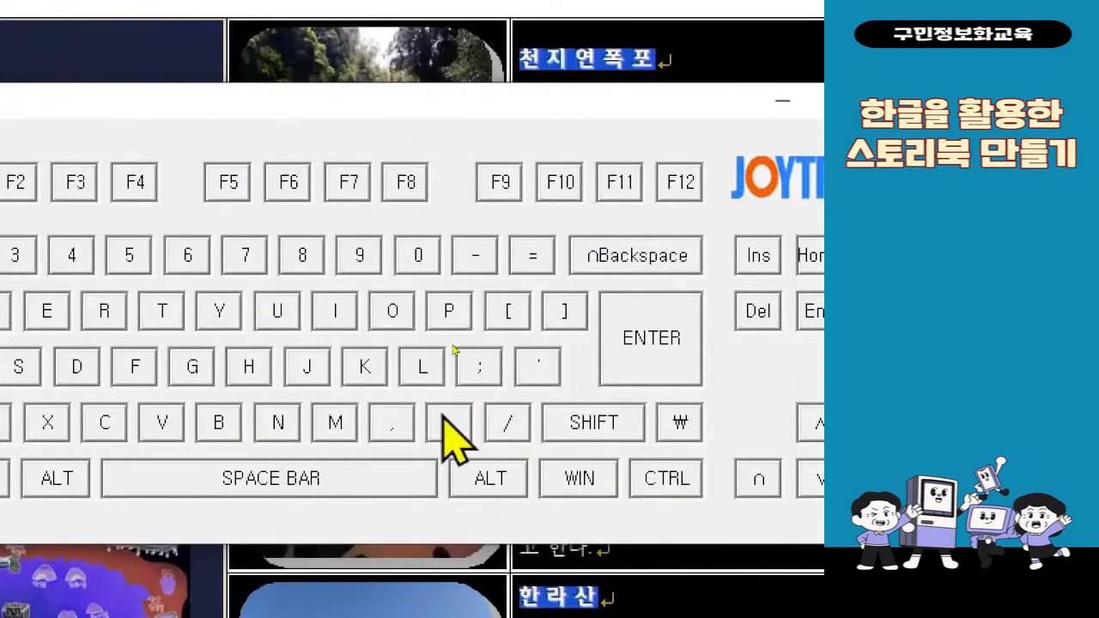
{"action": "key", "text": "l"}
{"action": "key", "text": "l"}
{"action": "key", "text": "l"}
{"action": "key", "text": "l"}
{"action": "key", "text": "l"}
{"action": "key", "text": "l"}
{"action": "key", "text": "l"}
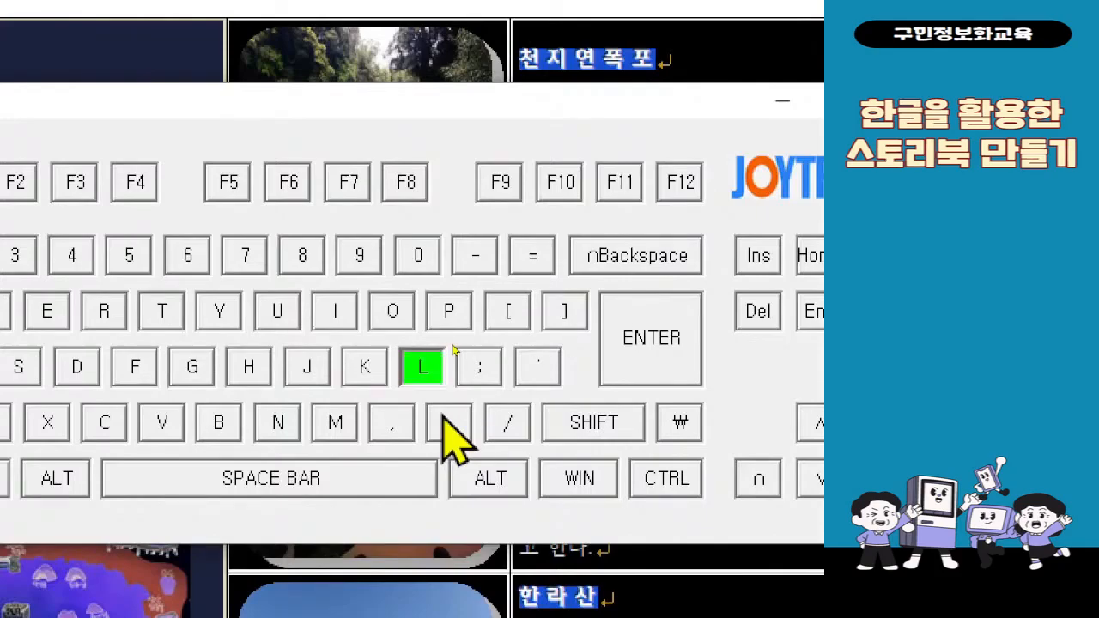
{"action": "key", "text": "l"}
{"action": "key", "text": "l"}
{"action": "key", "text": "l"}
{"action": "key", "text": "l"}
{"action": "key", "text": "ctrl+4"}
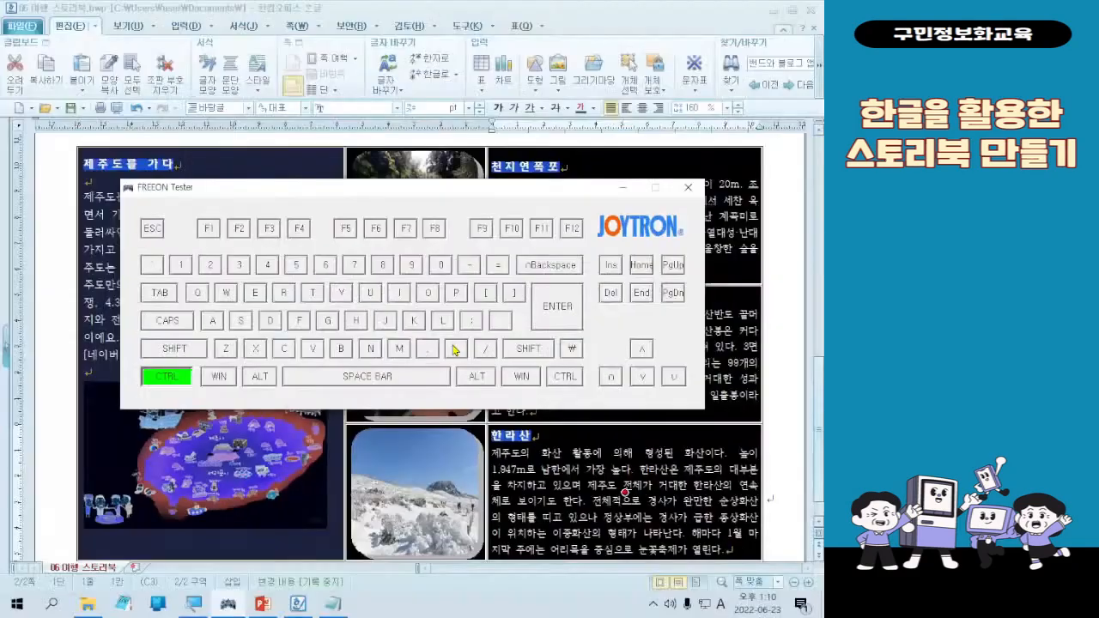
Set the border type of the selected cells to 선 없음 and apply it to all borders (모두)
{"action": "left_click", "coordinate": [482, 3]}
{"action": "key", "text": "l"}
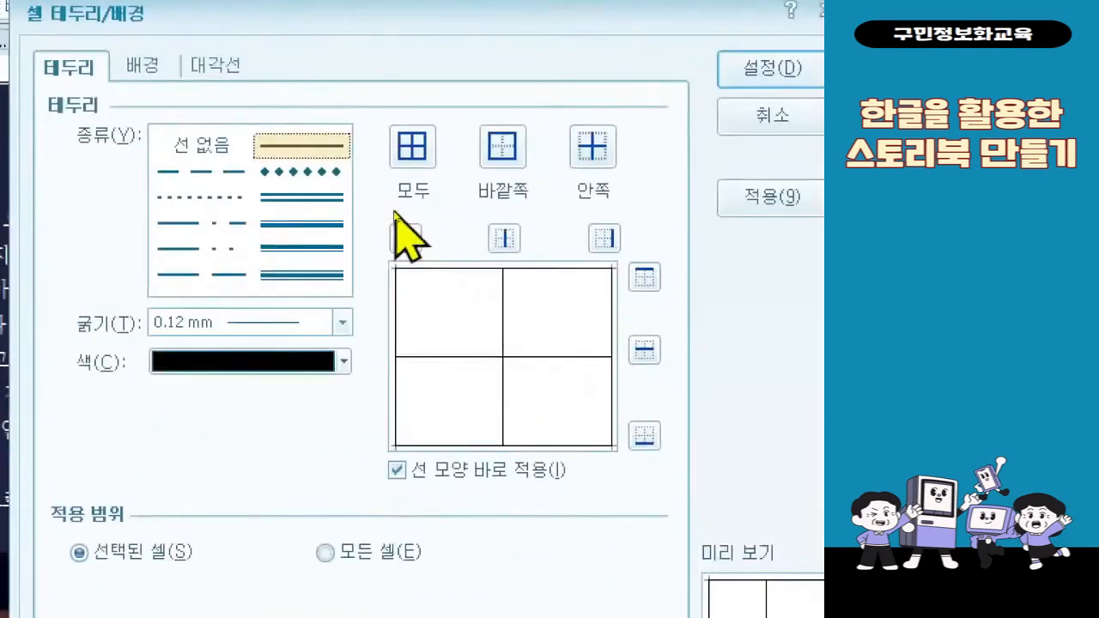
{"action": "left_click", "coordinate": [309, 182]}
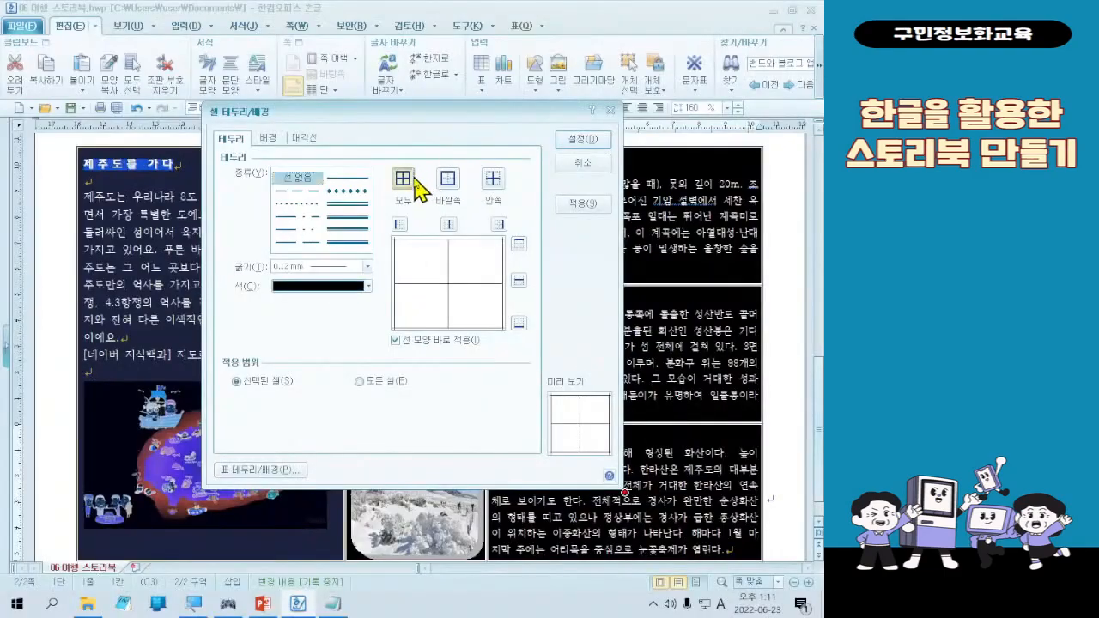
{"action": "left_click", "coordinate": [412, 147]}
{"action": "left_click", "coordinate": [583, 138]}
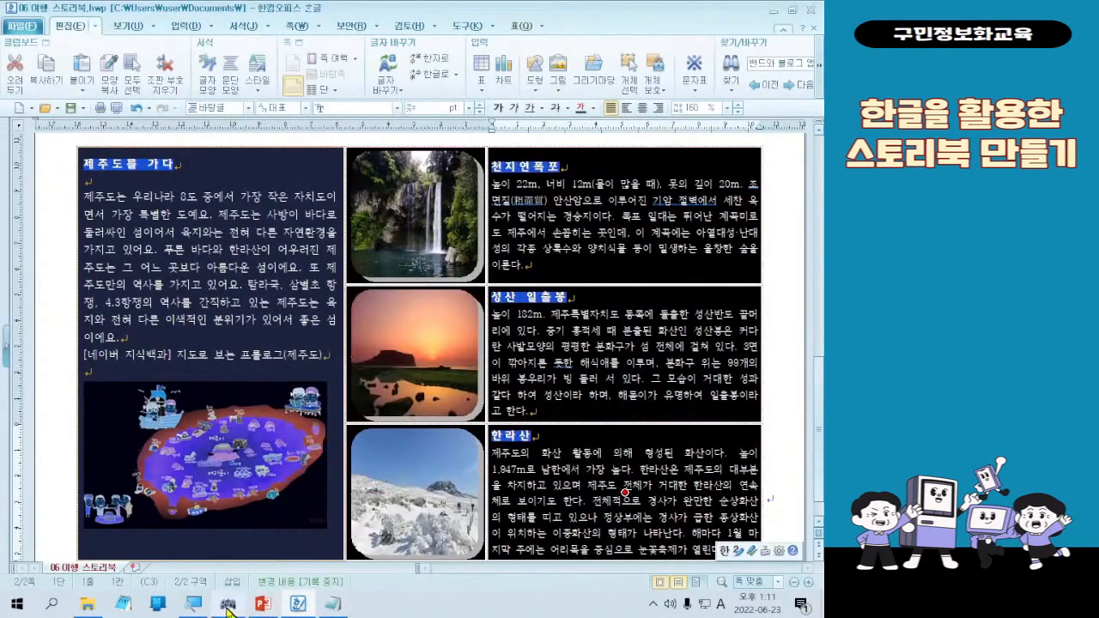
{"action": "left_click", "coordinate": [227, 604]}
{"action": "key", "text": "Escape"}
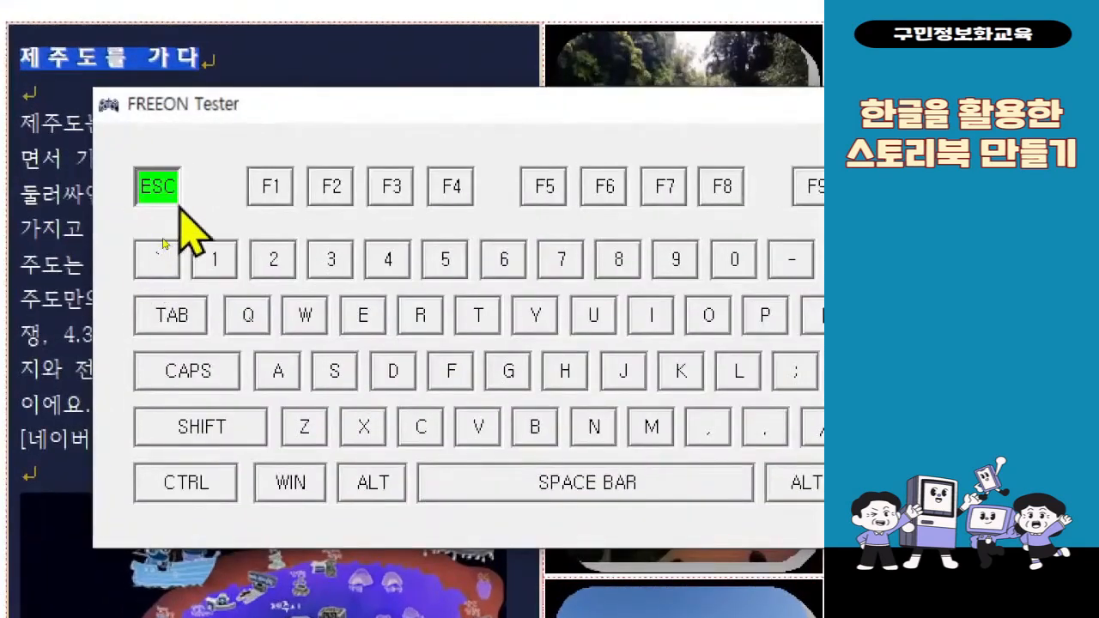
{"action": "key", "text": "Escape"}
{"action": "key", "text": "Escape"}
{"action": "key", "text": "Escape"}
{"action": "key", "text": "Escape"}
{"action": "key", "text": "Escape"}
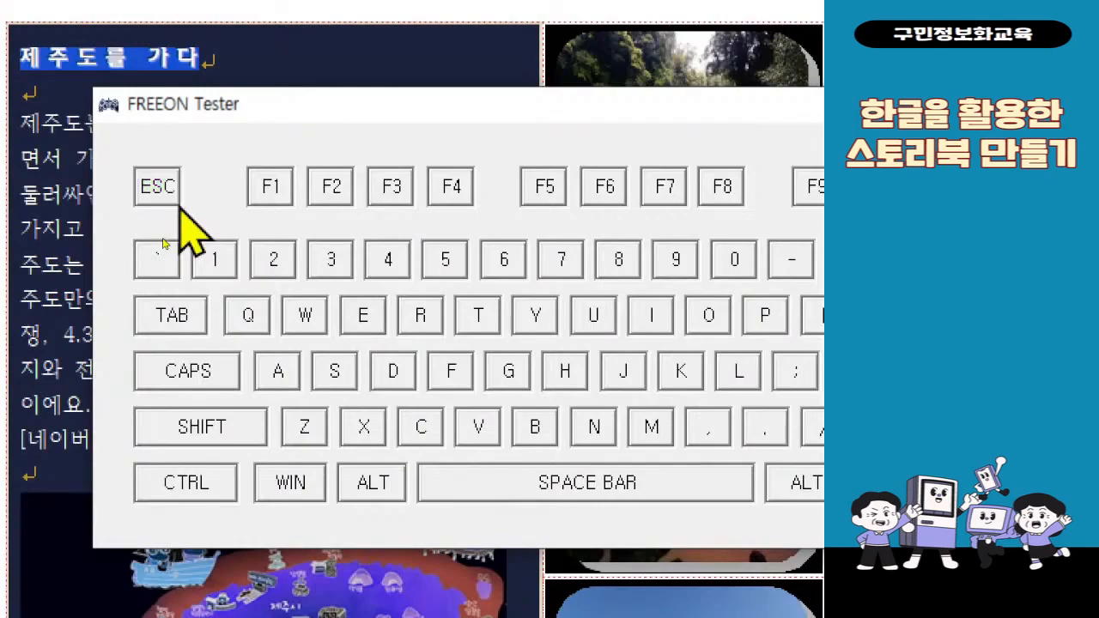
{"action": "key", "text": "Escape"}
{"action": "key", "text": "Escape"}
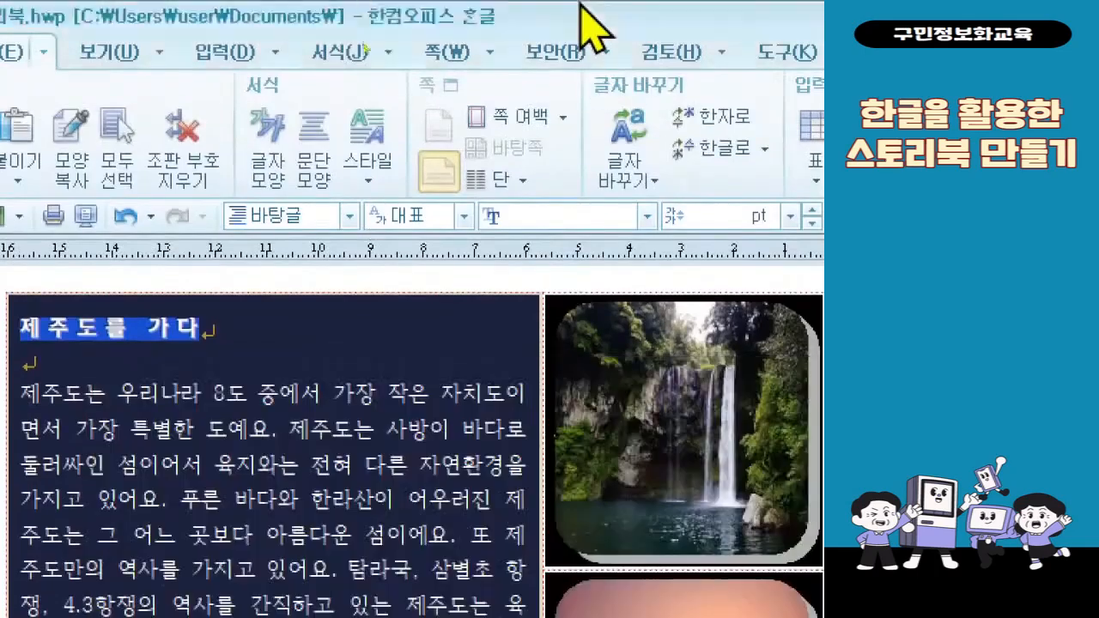
Clear the table cell selection and open the print preview of the storybook
{"action": "key", "text": "ctrl+4"}
{"action": "scroll", "coordinate": [633, 418], "scroll_direction": "down", "scroll_amount": 1}
{"action": "scroll", "coordinate": [624, 400], "scroll_direction": "up", "scroll_amount": 4}
{"action": "scroll", "coordinate": [624, 399], "scroll_direction": "up", "scroll_amount": 3}
{"action": "scroll", "coordinate": [626, 395], "scroll_direction": "down", "scroll_amount": 5}
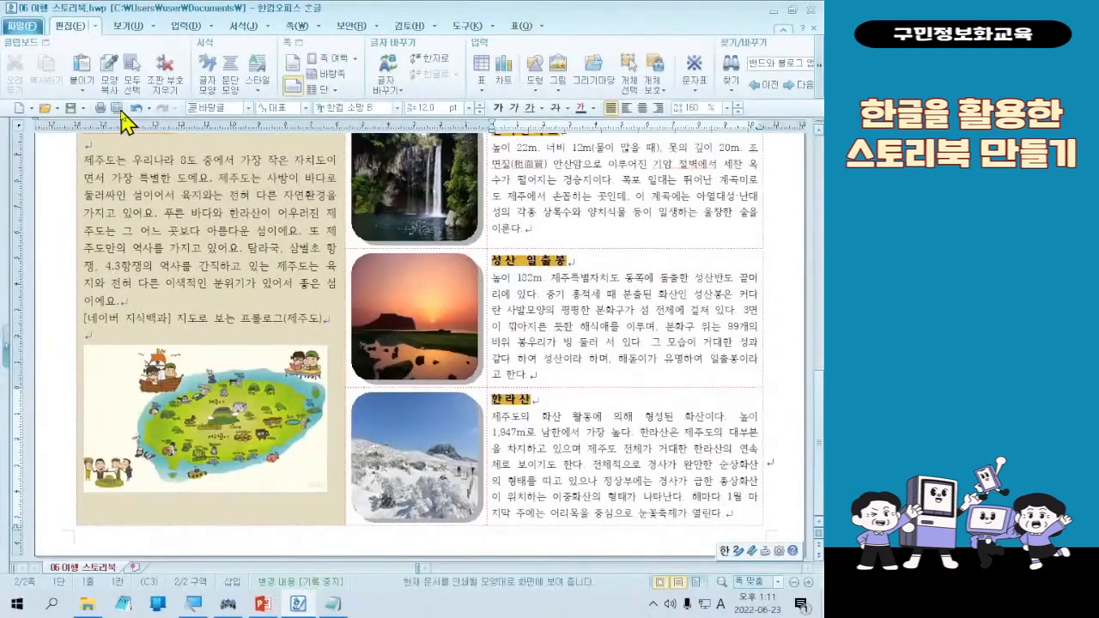
{"action": "left_click", "coordinate": [232, 216]}
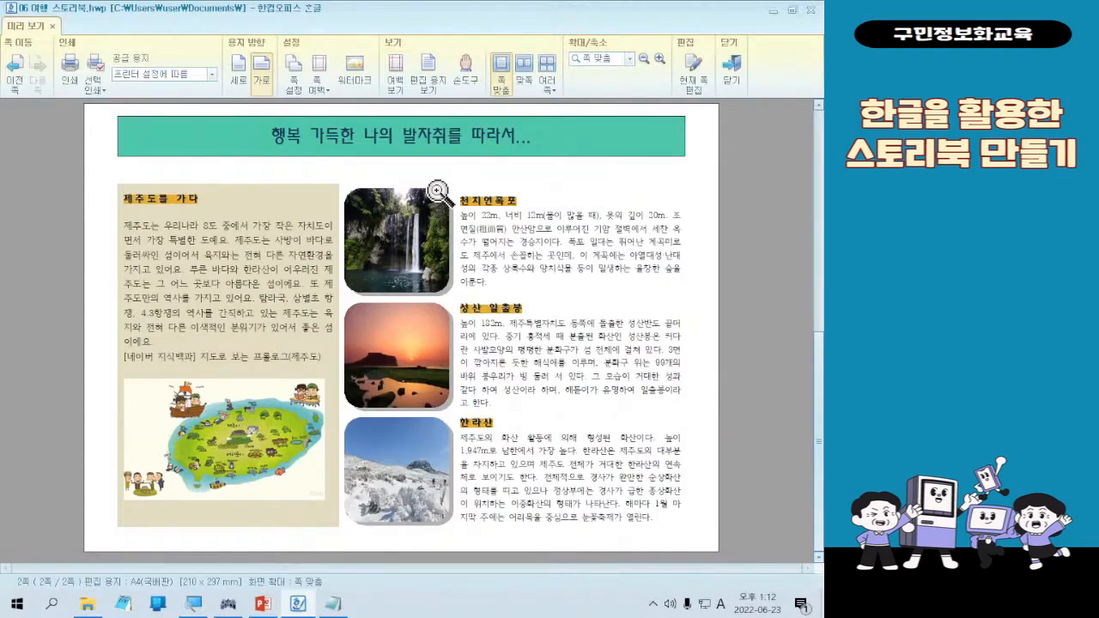
Compare the cover page and the Jeju page in the print preview, and return to the document
{"action": "scroll", "coordinate": [415, 270], "scroll_direction": "up", "scroll_amount": 2}
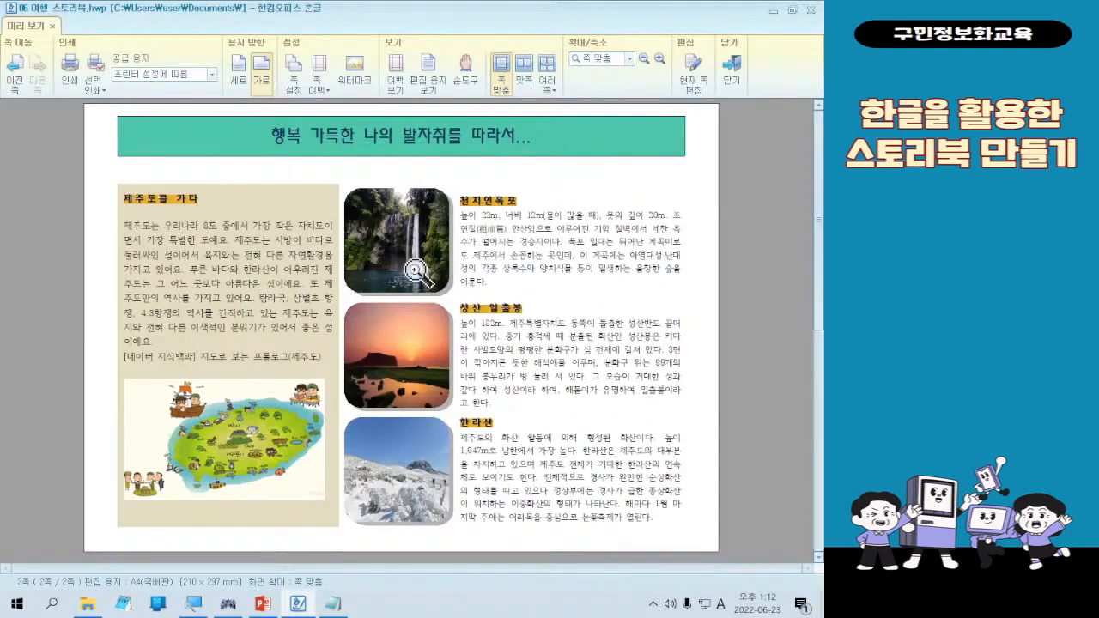
{"action": "scroll", "coordinate": [528, 330], "scroll_direction": "down", "scroll_amount": 2}
{"action": "scroll", "coordinate": [528, 330], "scroll_direction": "up", "scroll_amount": 2}
{"action": "scroll", "coordinate": [528, 331], "scroll_direction": "down", "scroll_amount": 2}
{"action": "scroll", "coordinate": [528, 330], "scroll_direction": "up", "scroll_amount": 2}
{"action": "scroll", "coordinate": [528, 330], "scroll_direction": "down", "scroll_amount": 2}
{"action": "scroll", "coordinate": [526, 327], "scroll_direction": "up", "scroll_amount": 2}
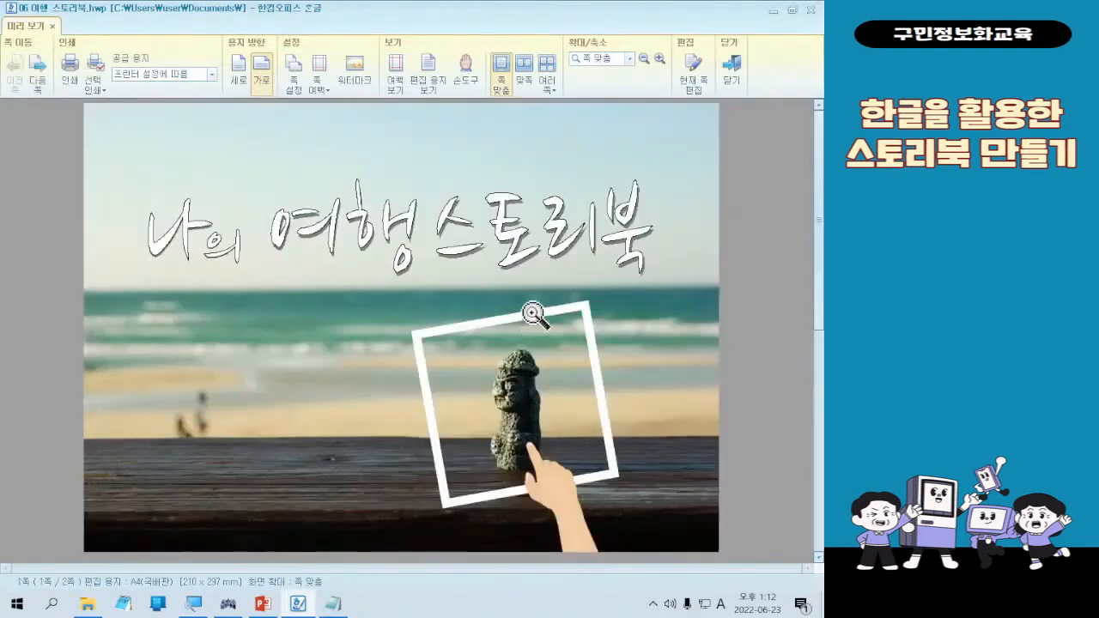
{"action": "scroll", "coordinate": [532, 307], "scroll_direction": "down", "scroll_amount": 2}
{"action": "scroll", "coordinate": [505, 302], "scroll_direction": "up", "scroll_amount": 2}
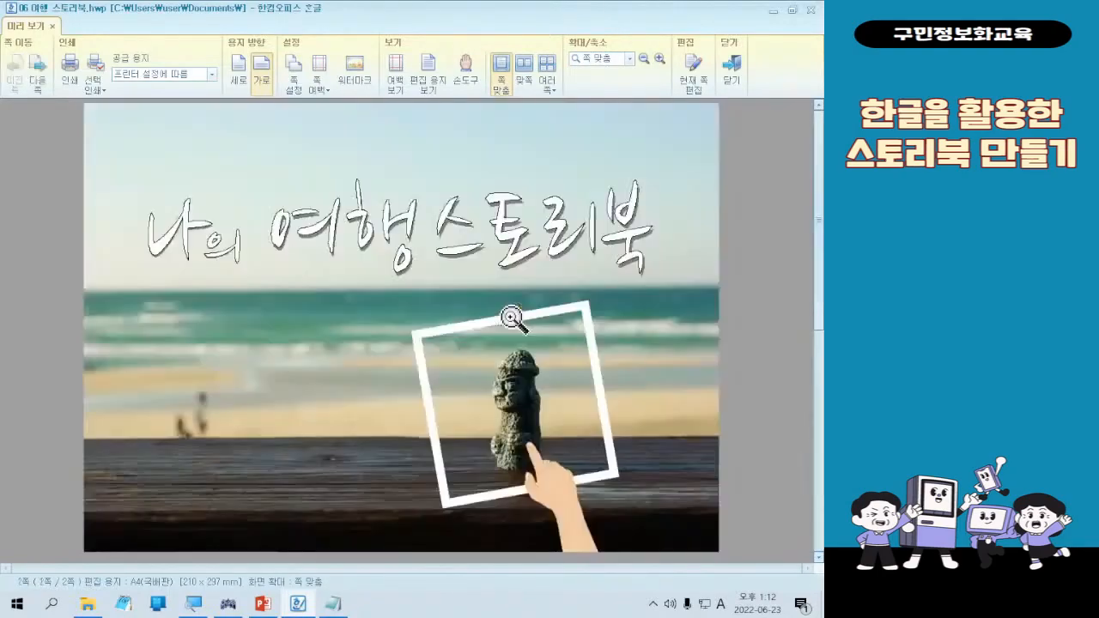
{"action": "scroll", "coordinate": [439, 298], "scroll_direction": "down", "scroll_amount": 2}
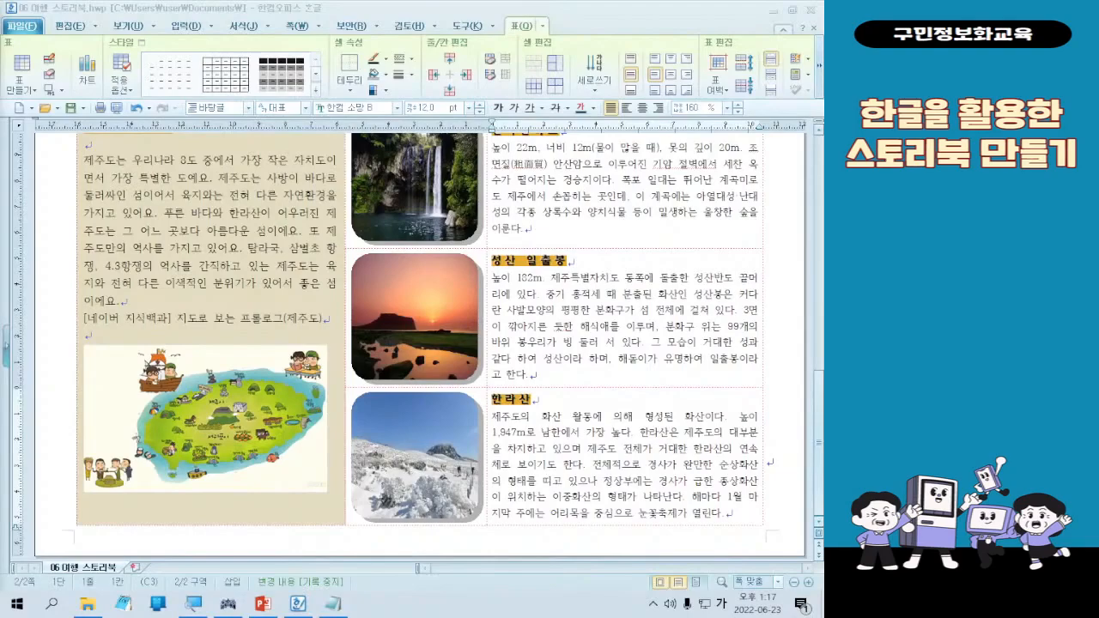
{"action": "key", "text": "Hangul"}
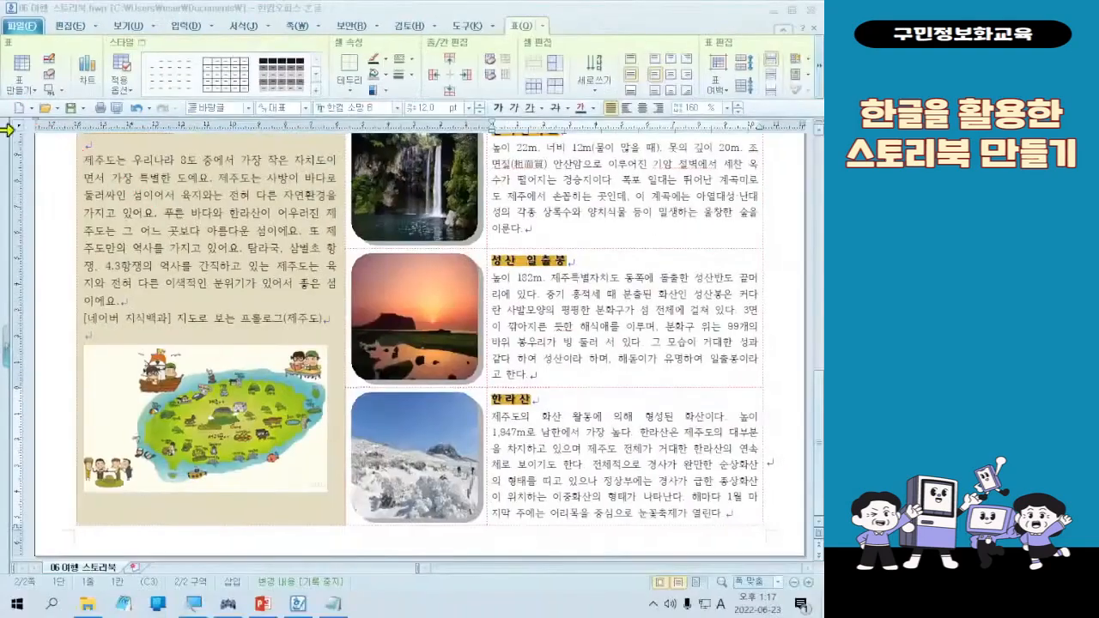
Start a new blank document for the letter
{"action": "key", "text": "alt+n"}
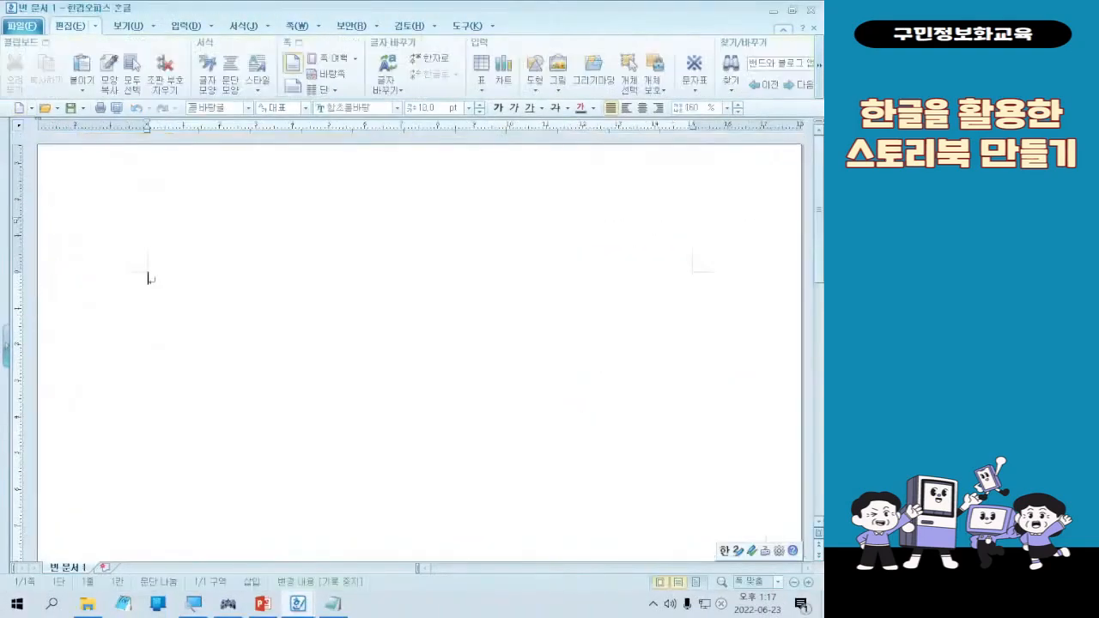
{"action": "key", "text": "F7"}
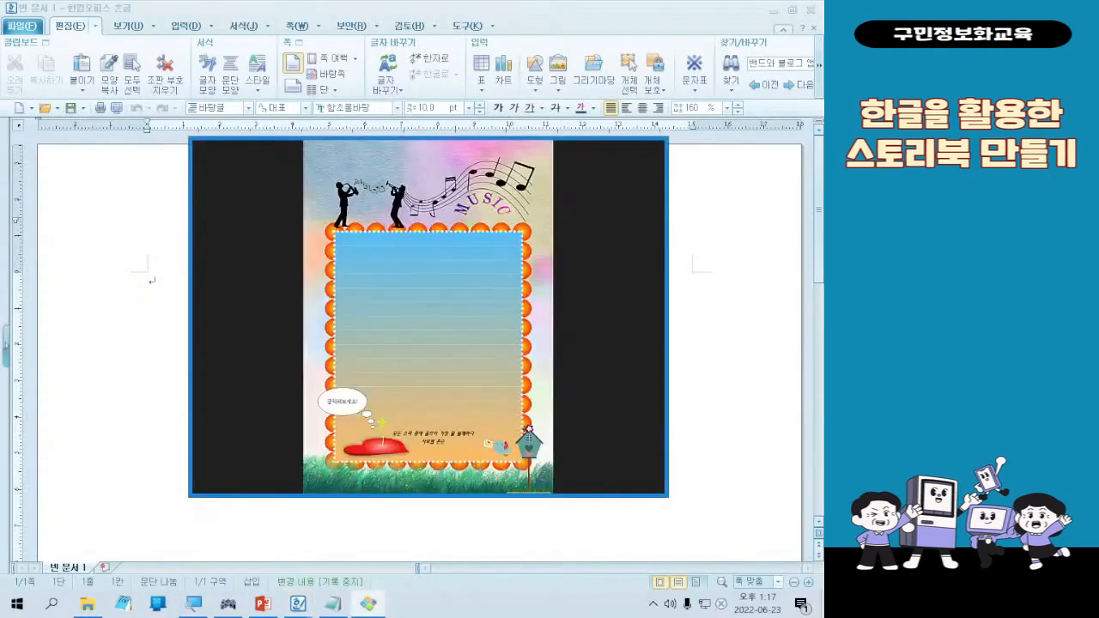
View the finished music letter and envelope sample images at full size, and close the image viewer
{"action": "left_click", "coordinate": [614, 148]}
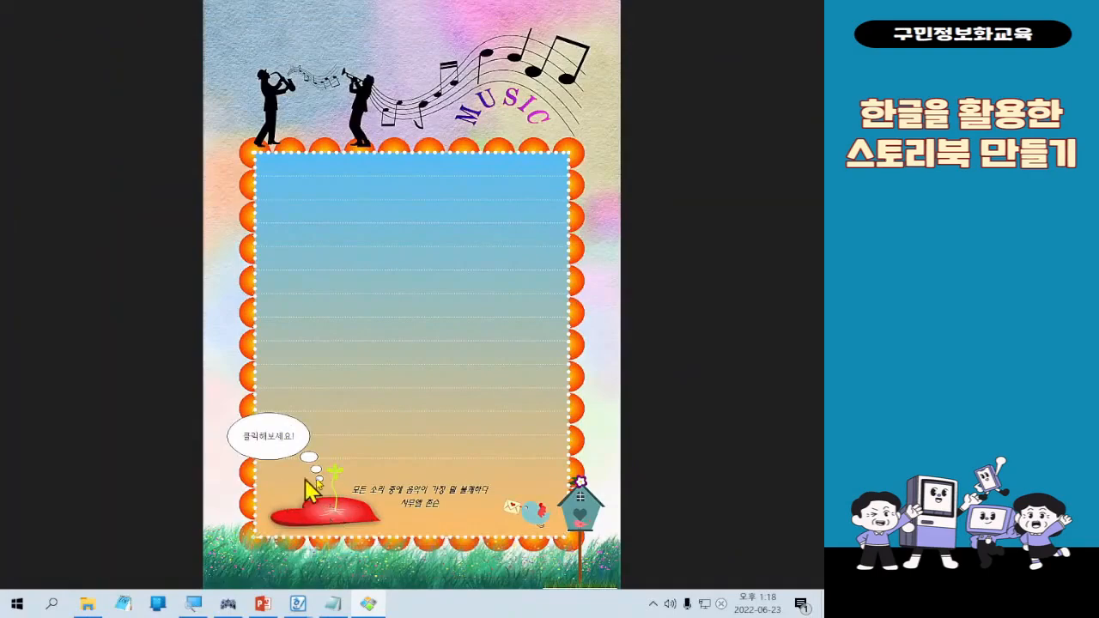
{"action": "left_click", "coordinate": [511, 396]}
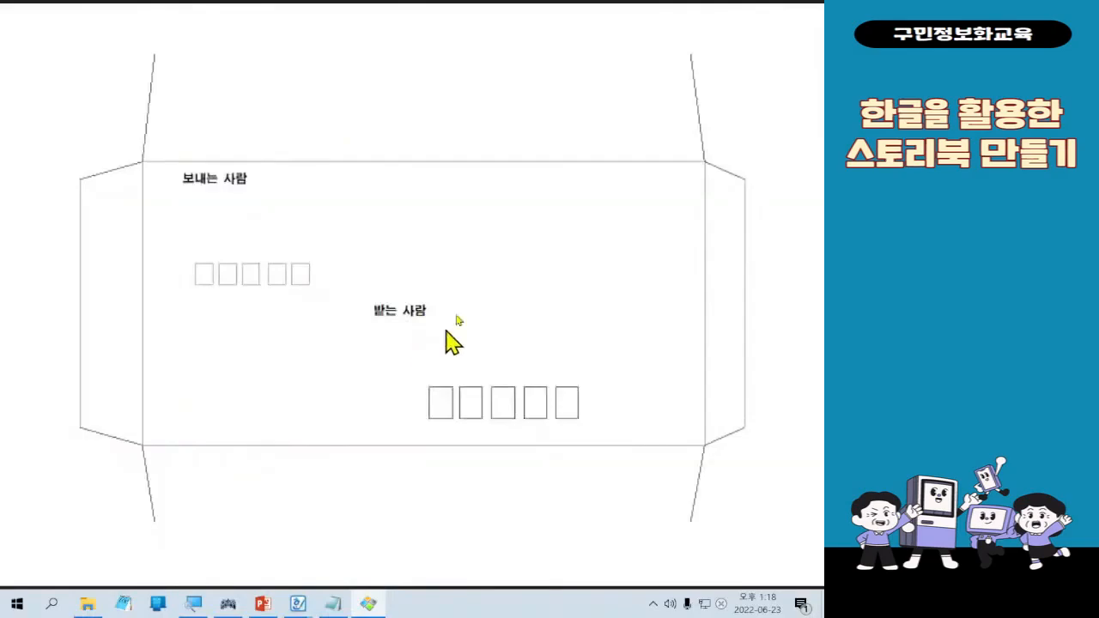
{"action": "key", "text": "Escape"}
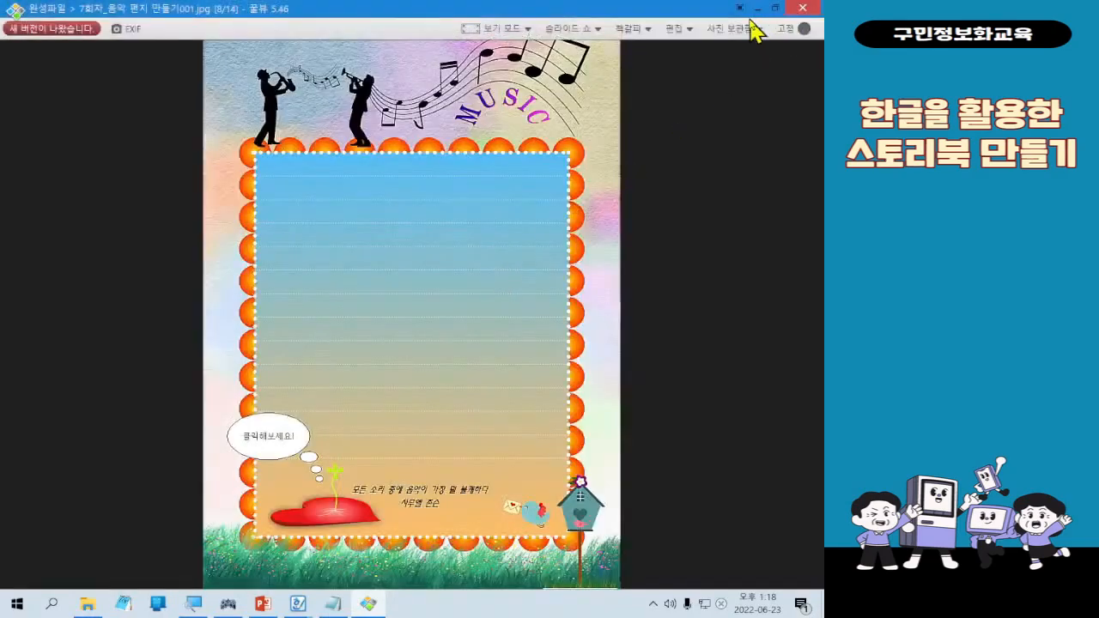
{"action": "left_click", "coordinate": [780, 18]}
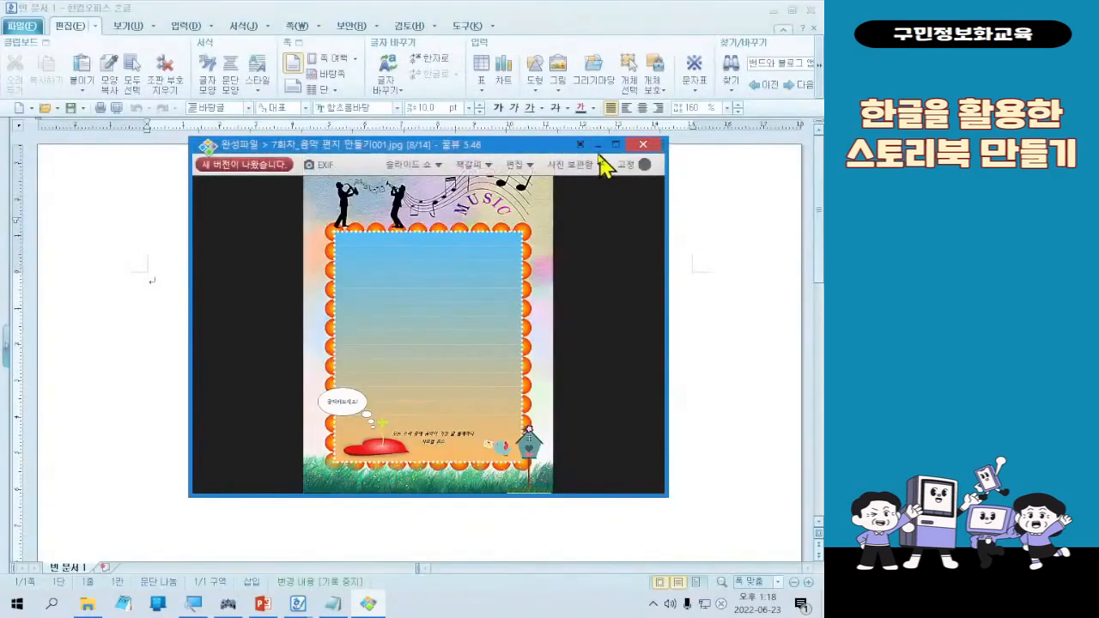
{"action": "left_click", "coordinate": [644, 164]}
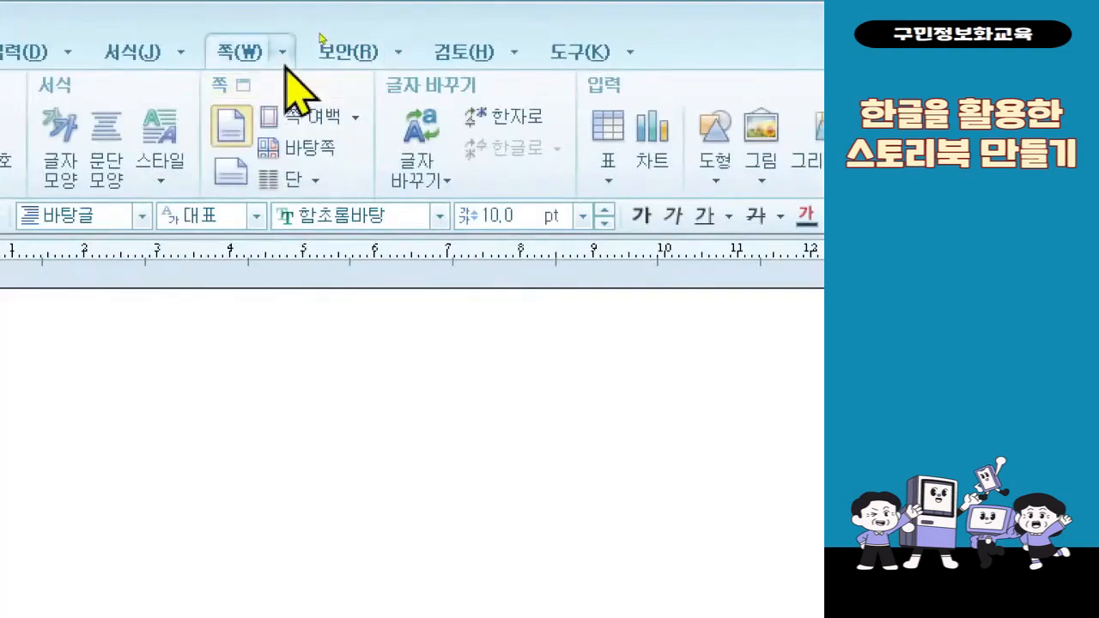
In the page setup (편집 용지), set the top, bottom, left and right paper margins to 25 mm
{"action": "left_click", "coordinate": [283, 53]}
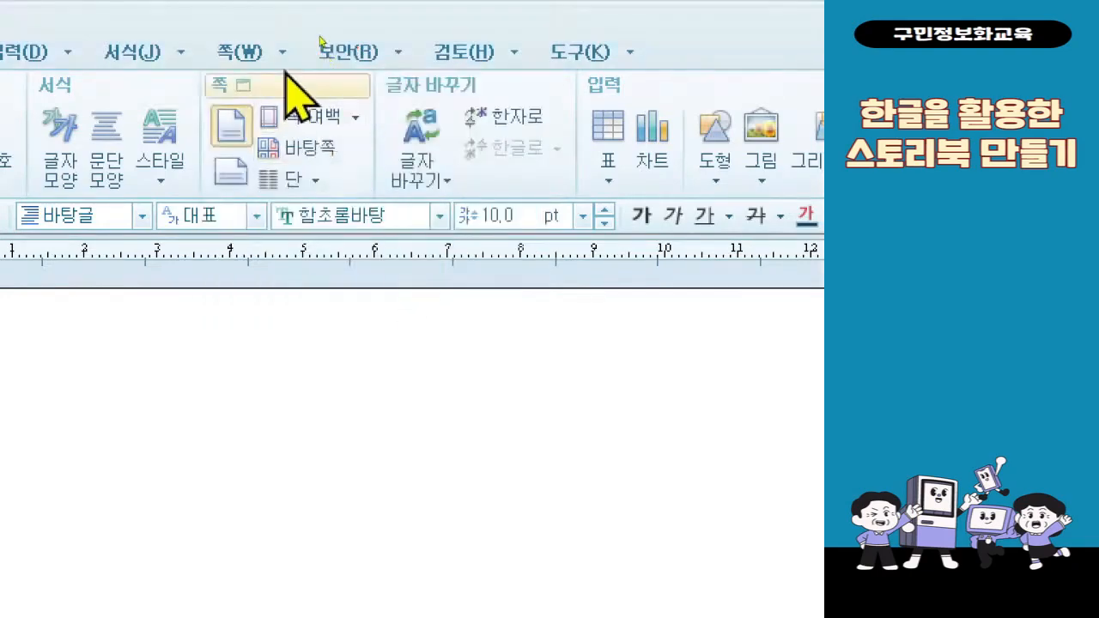
{"action": "left_click", "coordinate": [284, 51]}
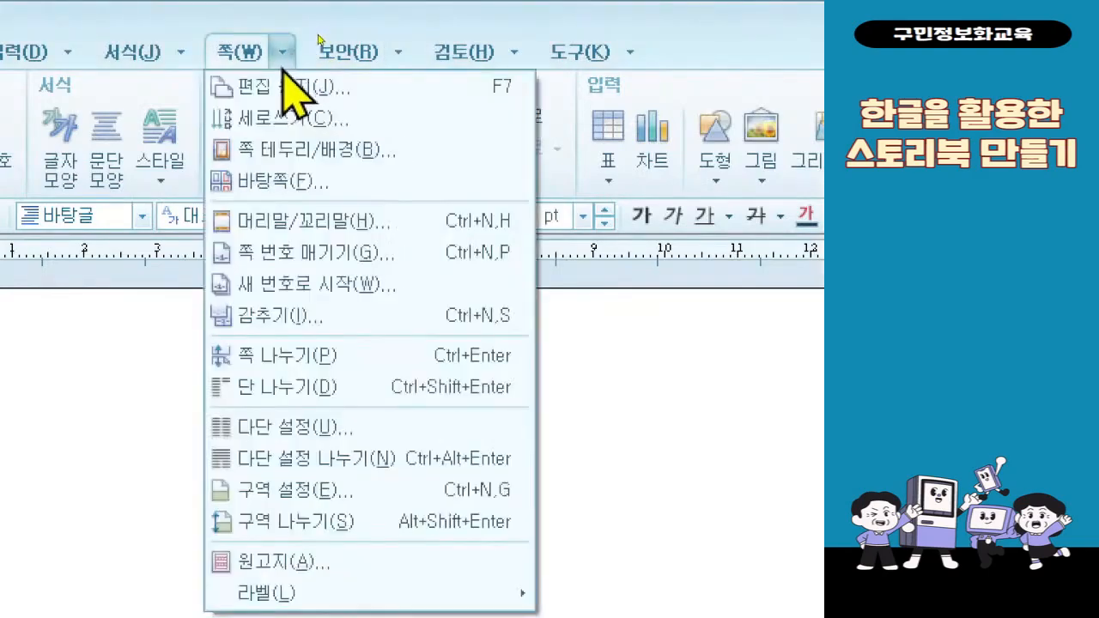
{"action": "left_click", "coordinate": [286, 84]}
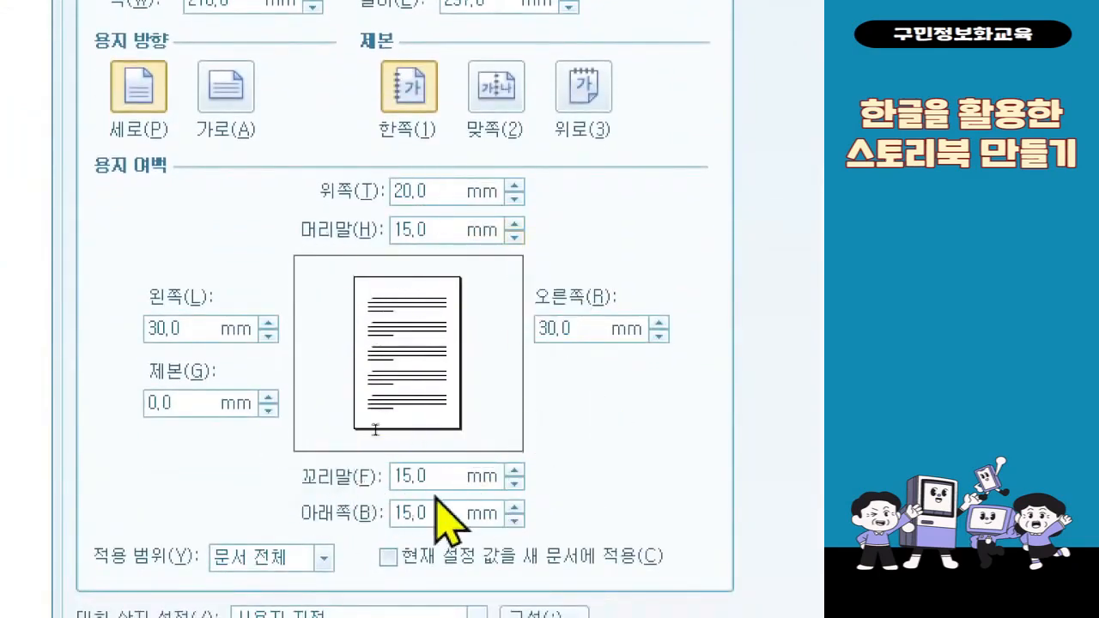
{"action": "left_click", "coordinate": [453, 194]}
{"action": "type", "text": "25"}
{"action": "key", "text": "Tab"}
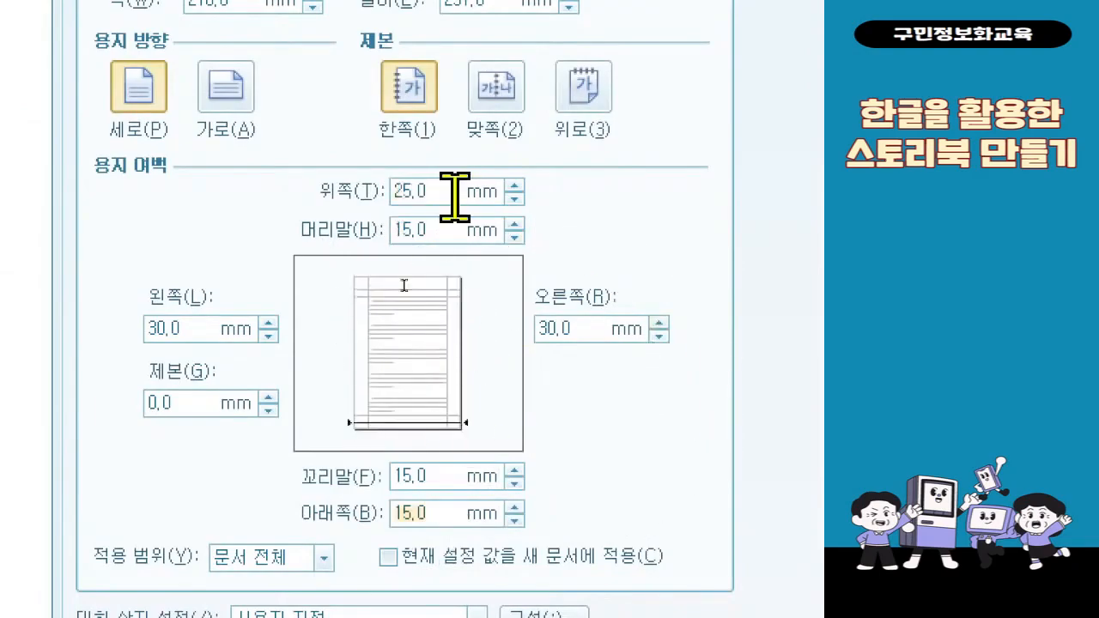
{"action": "type", "text": "25"}
{"action": "key", "text": "Tab"}
{"action": "type", "text": "25"}
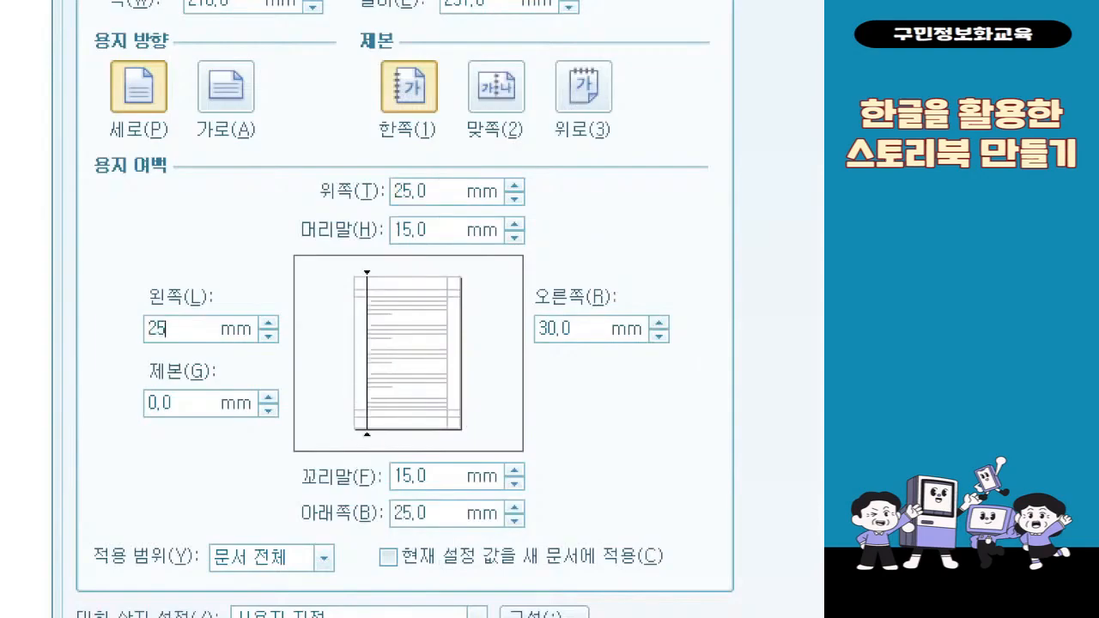
{"action": "key", "text": "alt+r"}
{"action": "type", "text": "25"}
Set the header (머리말) and footer (꼬리말) margins to 0 mm and apply the page setup
{"action": "key", "text": "alt+h"}
{"action": "type", "text": "0"}
{"action": "key", "text": "alt+f"}
{"action": "type", "text": "0"}
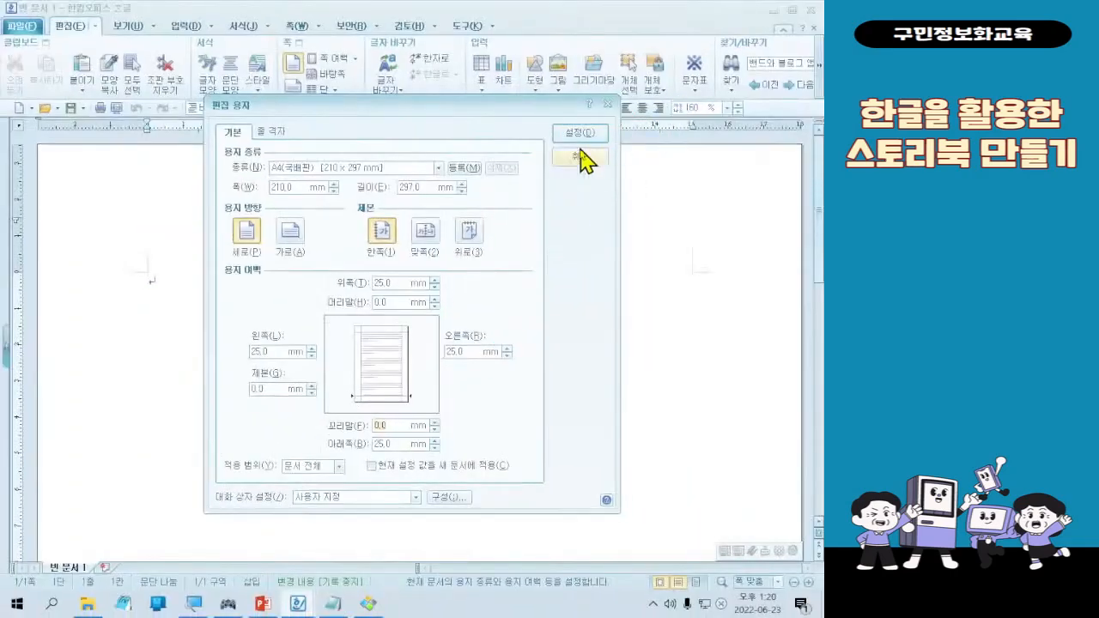
{"action": "left_click", "coordinate": [579, 138]}
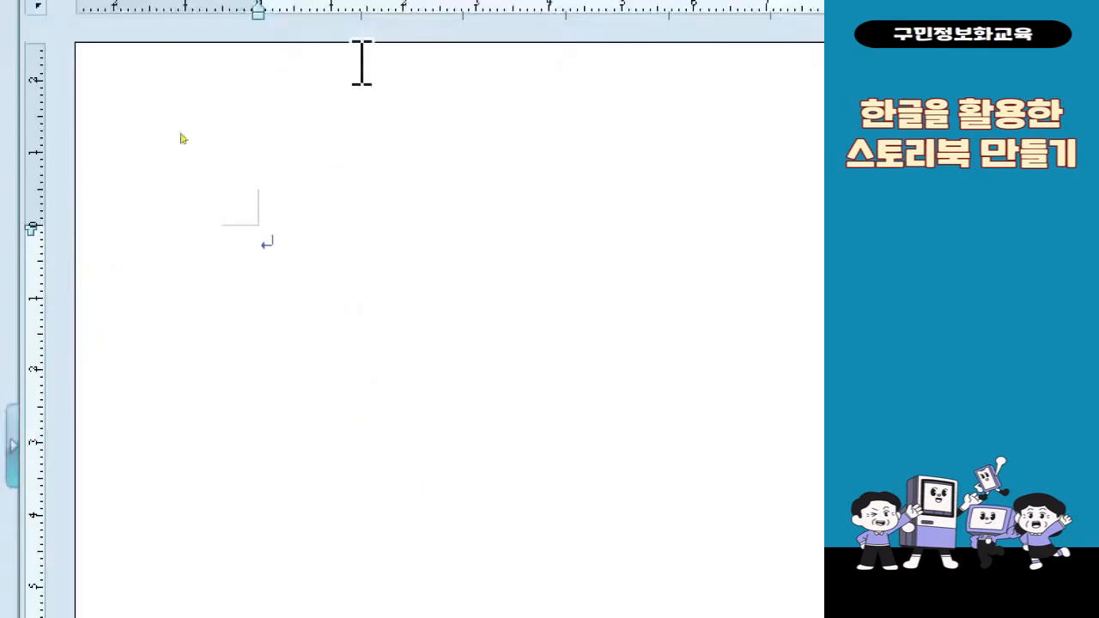
Insert nine line breaks at the start of the blank page to leave space at its top
{"action": "left_click", "coordinate": [280, 55]}
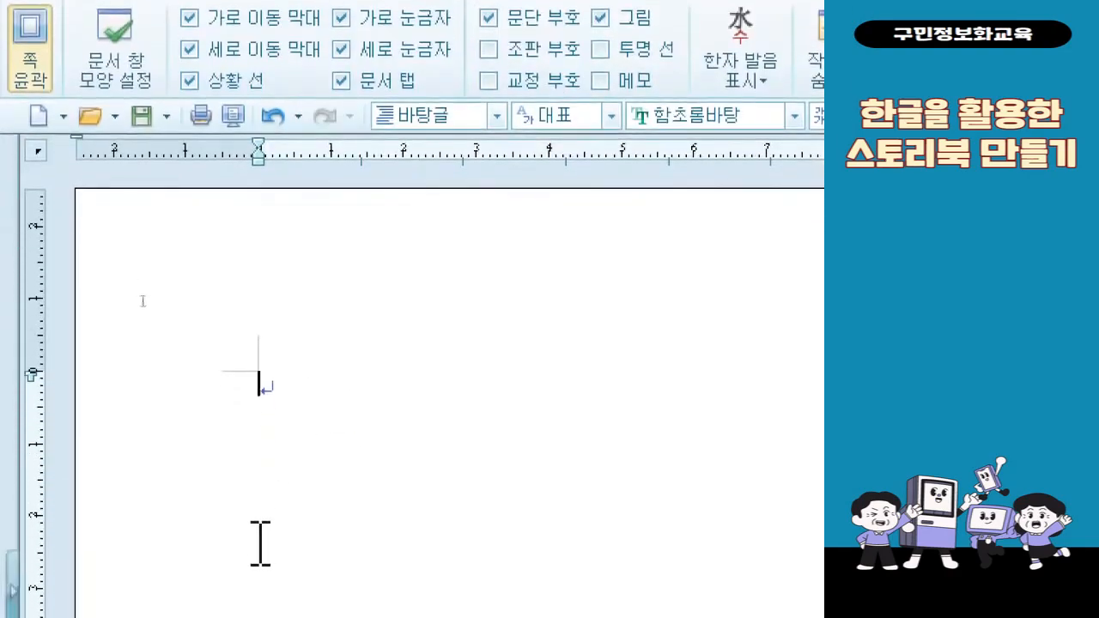
{"action": "left_click", "coordinate": [371, 424]}
{"action": "key", "text": "Return"}
{"action": "key", "text": "Return"}
{"action": "key", "text": "Return"}
{"action": "key", "text": "Return"}
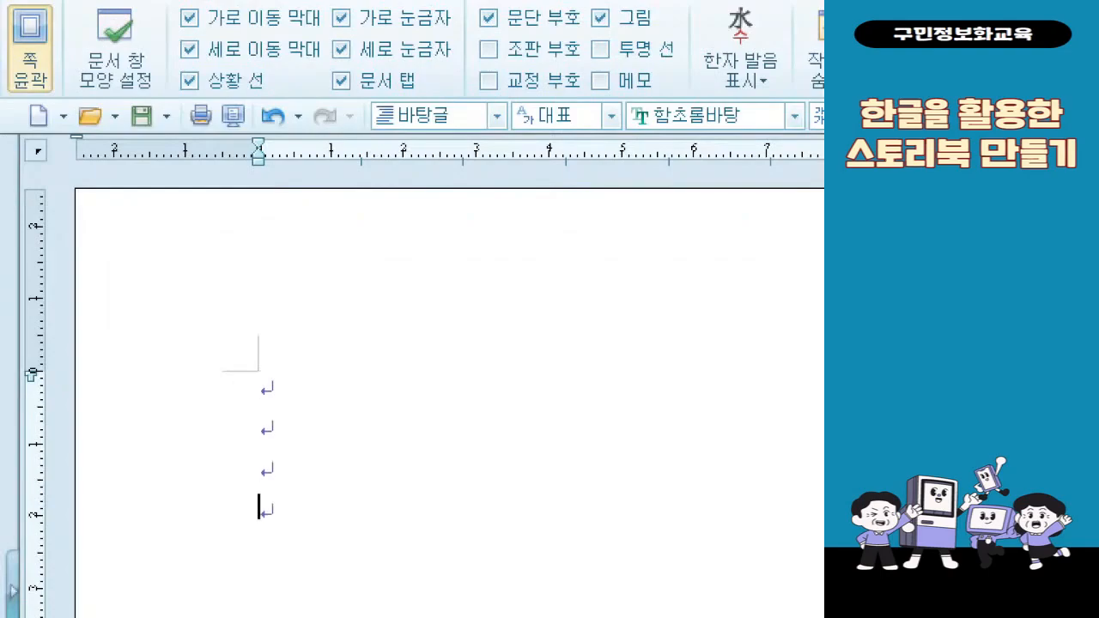
{"action": "key", "text": "Return"}
{"action": "key", "text": "Return"}
{"action": "key", "text": "Return"}
{"action": "key", "text": "Return"}
{"action": "key", "text": "Return"}
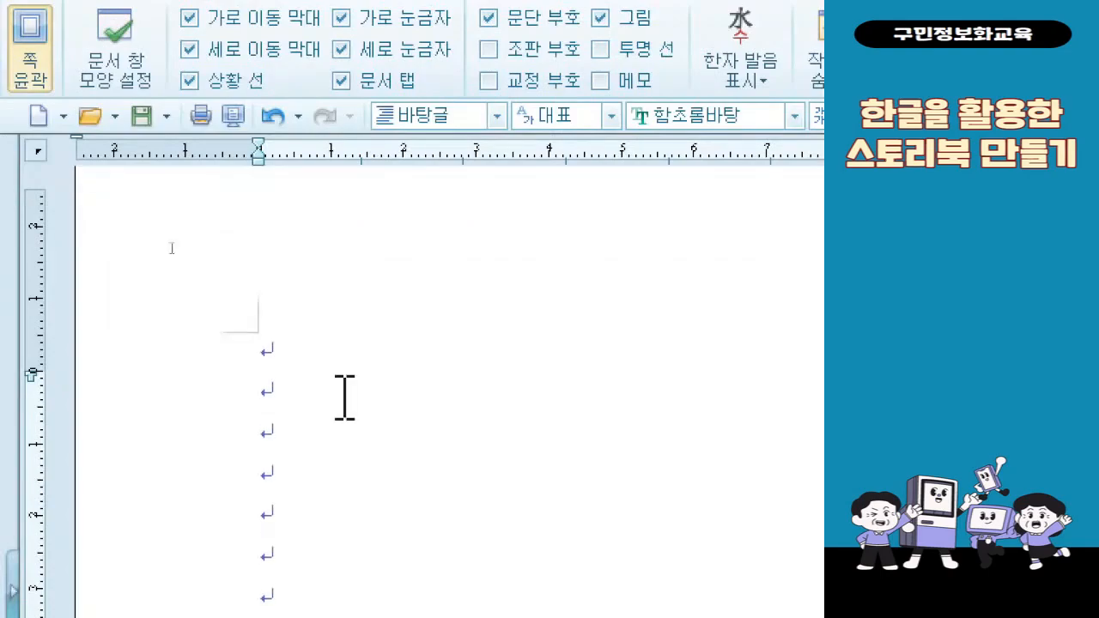
{"action": "scroll", "coordinate": [343, 398], "scroll_direction": "up", "scroll_amount": 2}
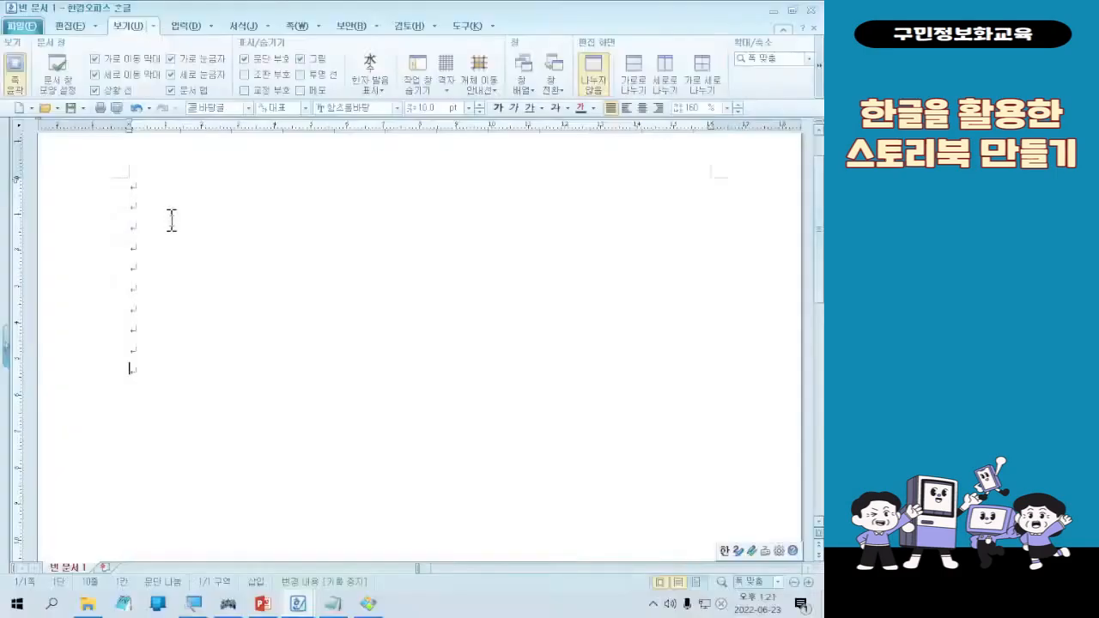
{"action": "mouse_move", "coordinate": [172, 182]}
{"action": "left_mouse_down"}
{"action": "mouse_move", "coordinate": [238, 238]}
{"action": "mouse_move", "coordinate": [202, 376]}
{"action": "left_mouse_up"}
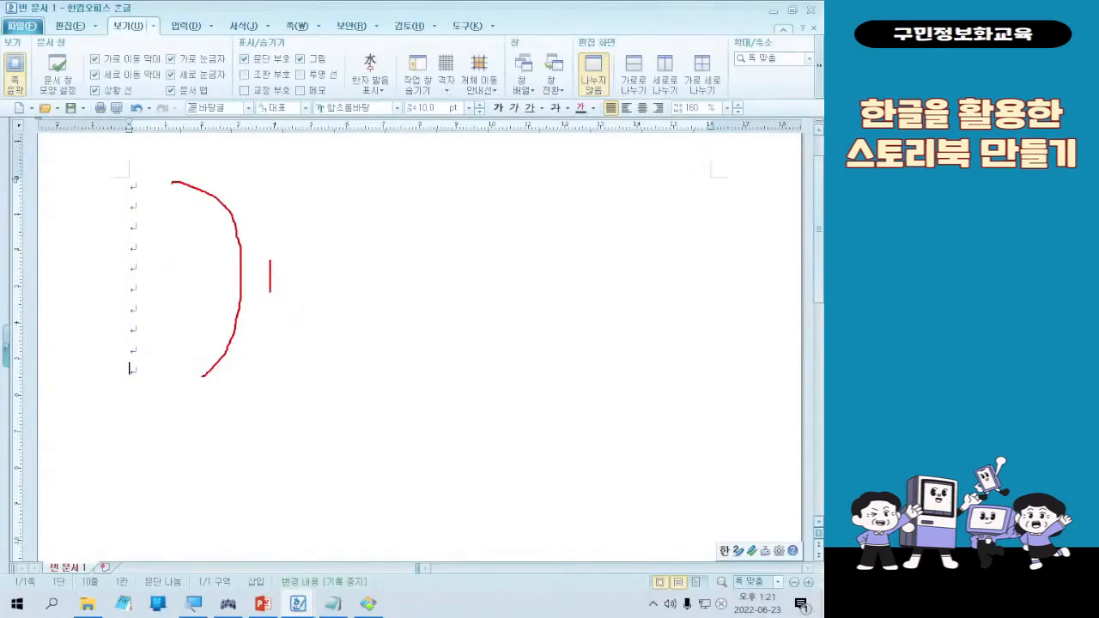
{"action": "type", "text": "9 Enter"}
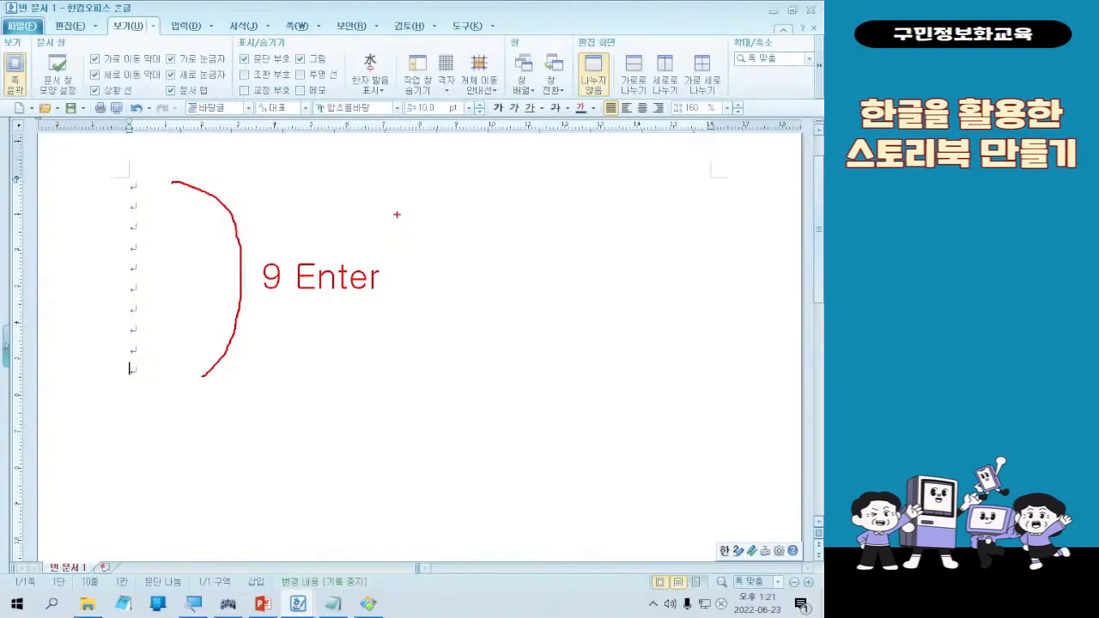
{"action": "key", "text": "Escape"}
Insert a table with 15 rows and 1 column below the blank lines, treated as a character (글자처럼 취급)
{"action": "left_click", "coordinate": [185, 25]}
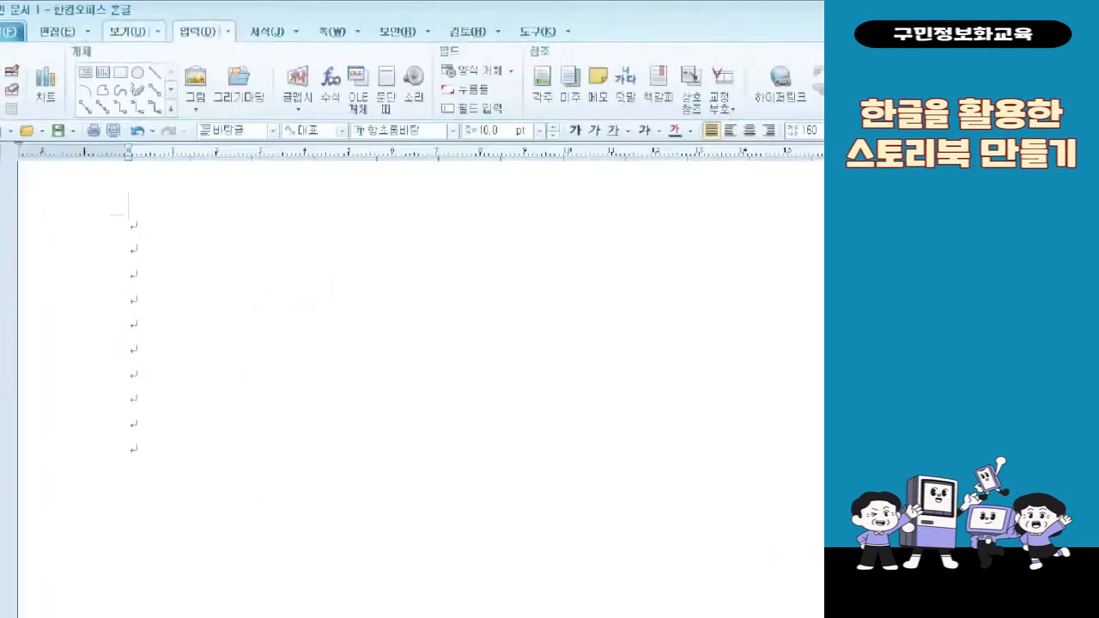
{"action": "left_click_drag", "start_coordinate": [172, 11], "coordinate": [227, 50]}
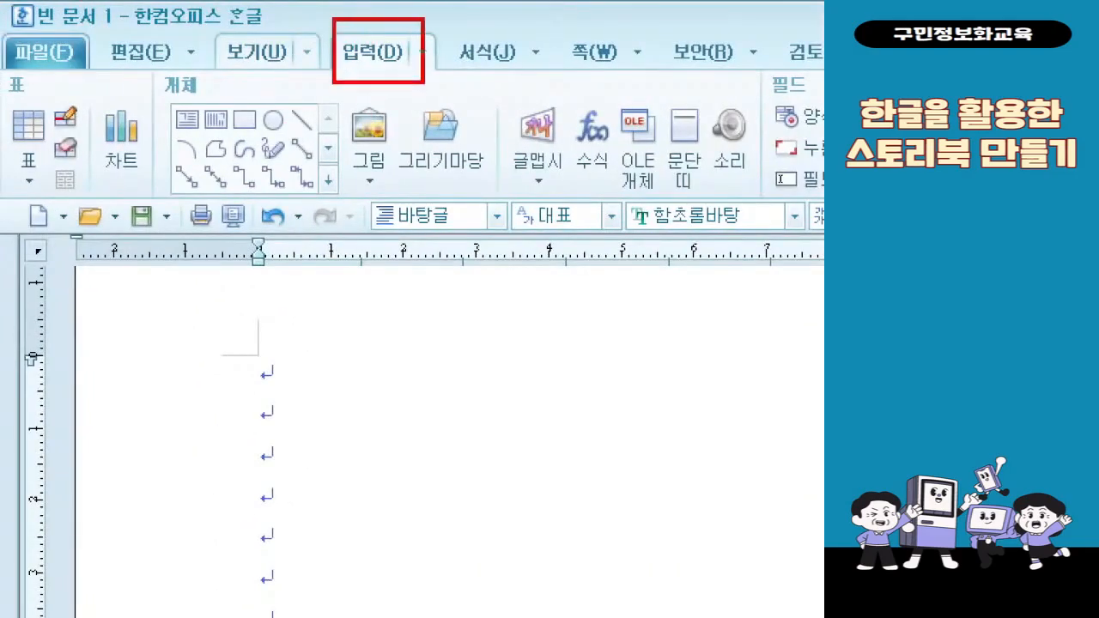
{"action": "mouse_move", "coordinate": [7, 101]}
{"action": "left_mouse_down"}
{"action": "mouse_move", "coordinate": [47, 149]}
{"action": "mouse_move", "coordinate": [367, 79]}
{"action": "left_mouse_up"}
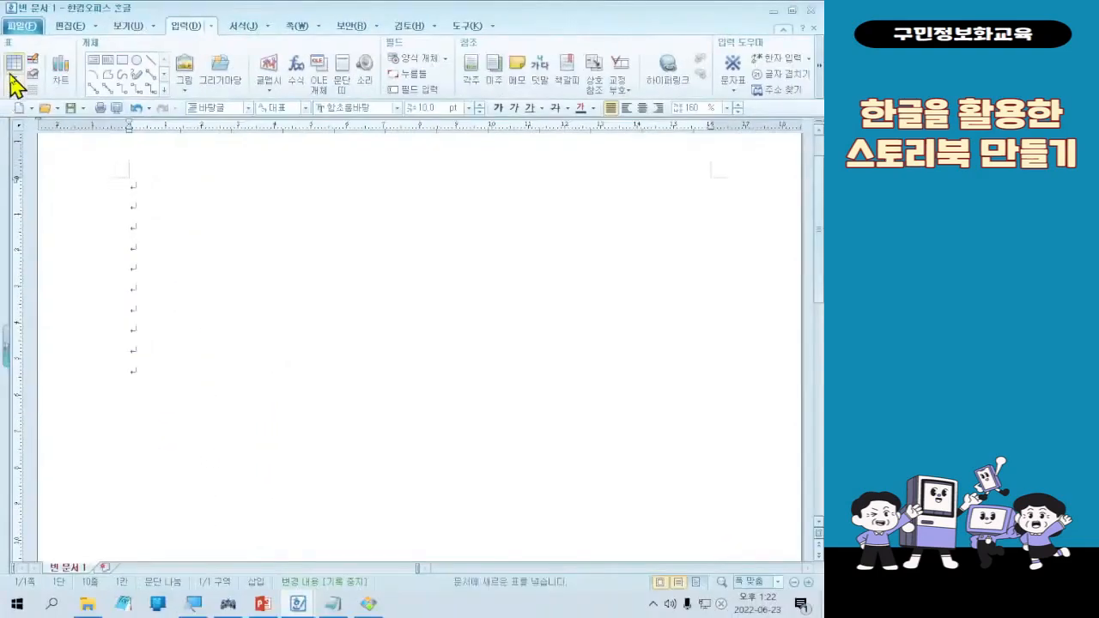
{"action": "left_click", "coordinate": [29, 127]}
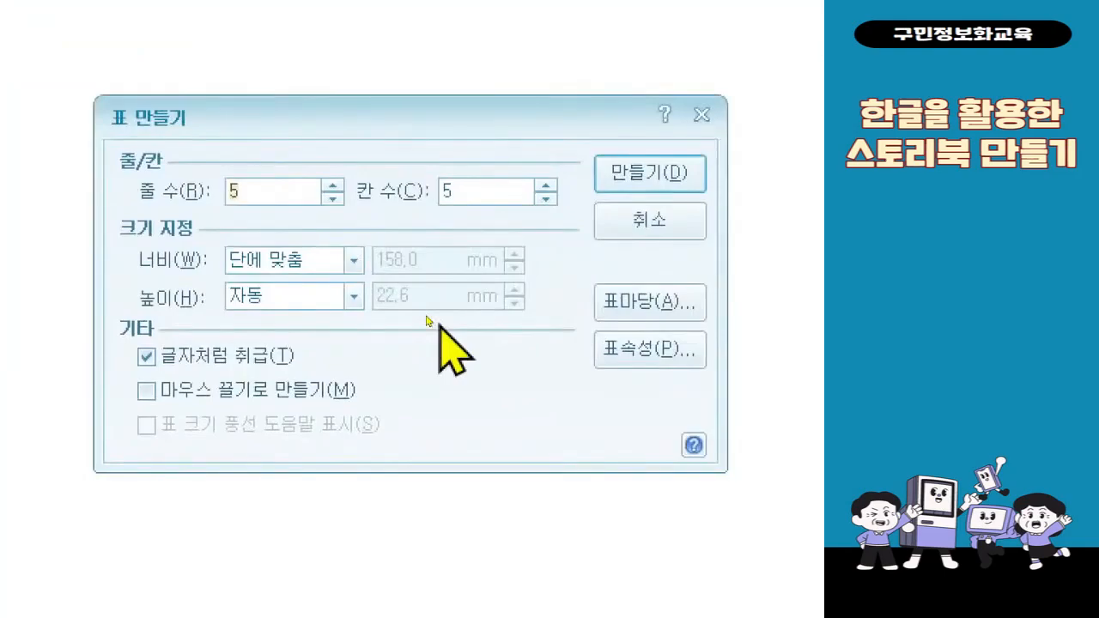
{"action": "type", "text": "15"}
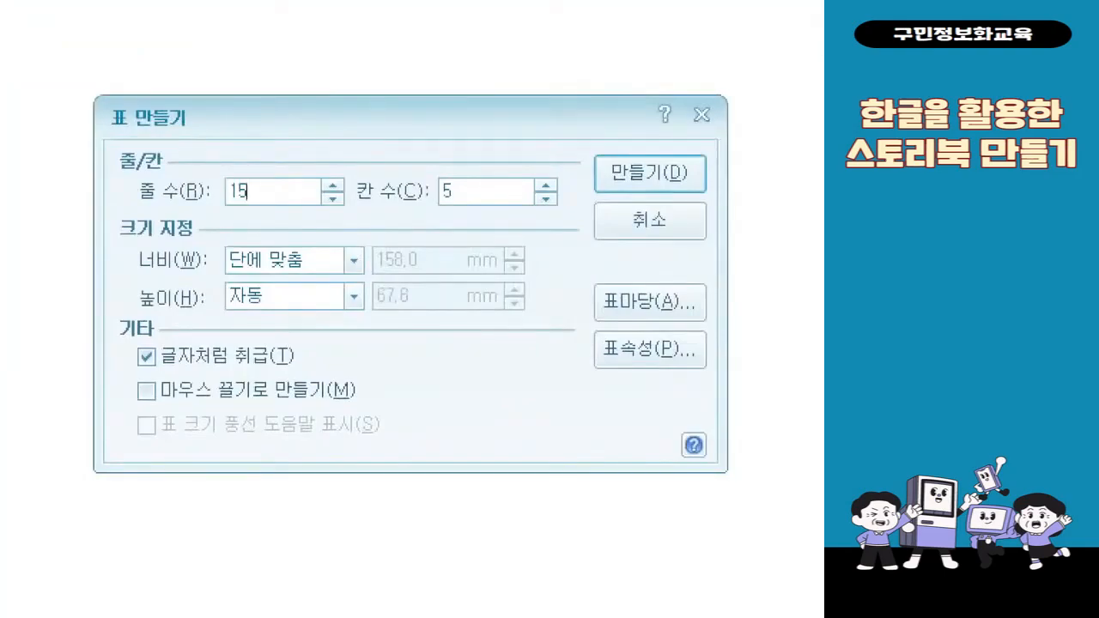
{"action": "key", "text": "Tab"}
{"action": "type", "text": "1"}
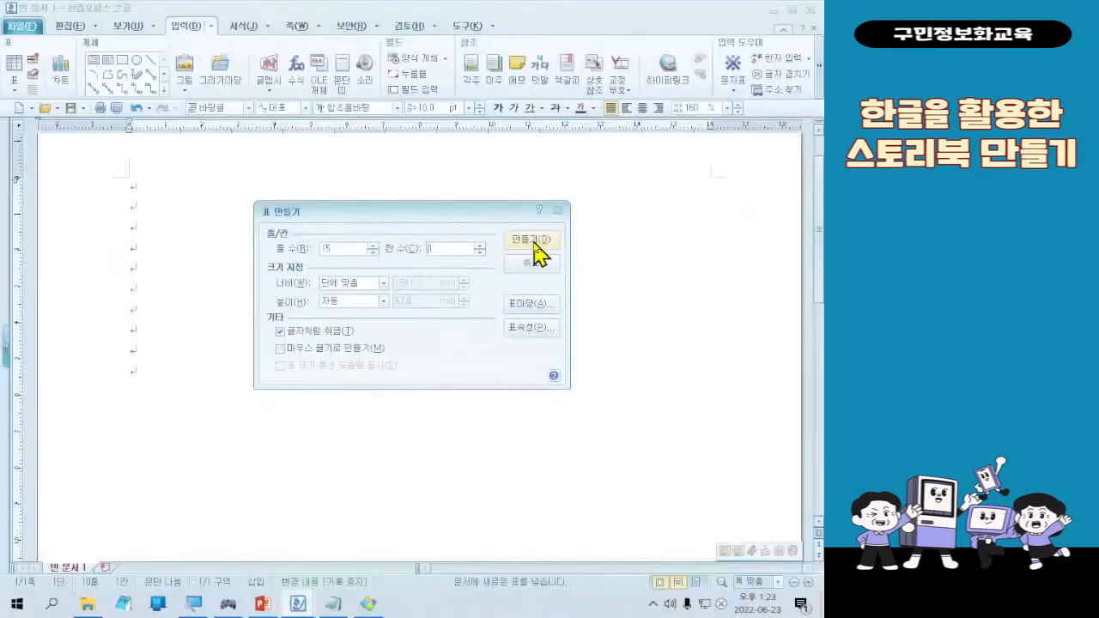
{"action": "left_click", "coordinate": [653, 174]}
Set the document zoom to 쪽 맞춤 to fit the whole page with the table on screen
{"action": "scroll", "coordinate": [513, 308], "scroll_direction": "down", "scroll_amount": 4}
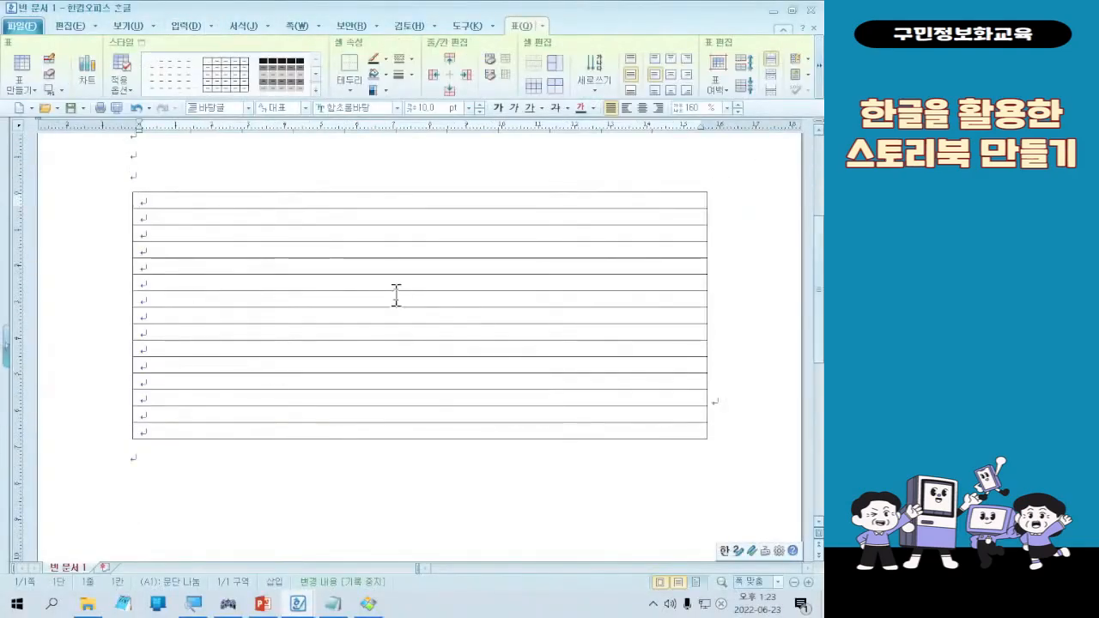
{"action": "scroll", "coordinate": [368, 334], "scroll_direction": "down", "scroll_amount": 6}
{"action": "scroll", "coordinate": [358, 317], "scroll_direction": "up", "scroll_amount": 5}
{"action": "scroll", "coordinate": [363, 301], "scroll_direction": "down", "scroll_amount": 5}
{"action": "scroll", "coordinate": [364, 318], "scroll_direction": "up", "scroll_amount": 8}
{"action": "scroll", "coordinate": [337, 357], "scroll_direction": "down", "scroll_amount": 3}
{"action": "scroll", "coordinate": [335, 316], "scroll_direction": "down", "scroll_amount": 3}
{"action": "scroll", "coordinate": [329, 347], "scroll_direction": "down", "scroll_amount": 3}
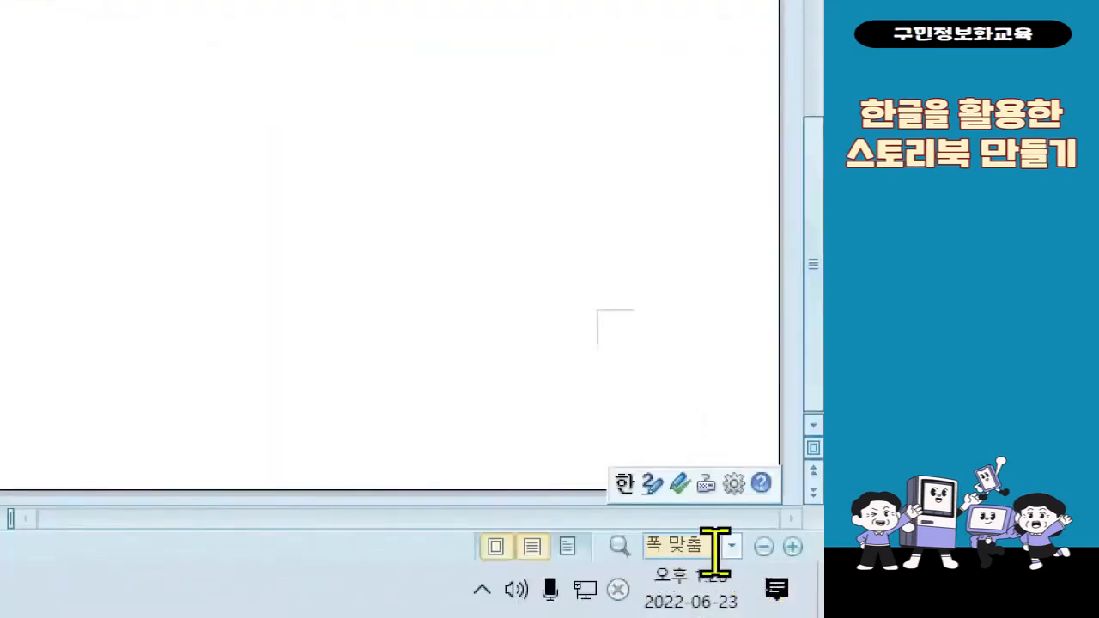
{"action": "left_click", "coordinate": [734, 550]}
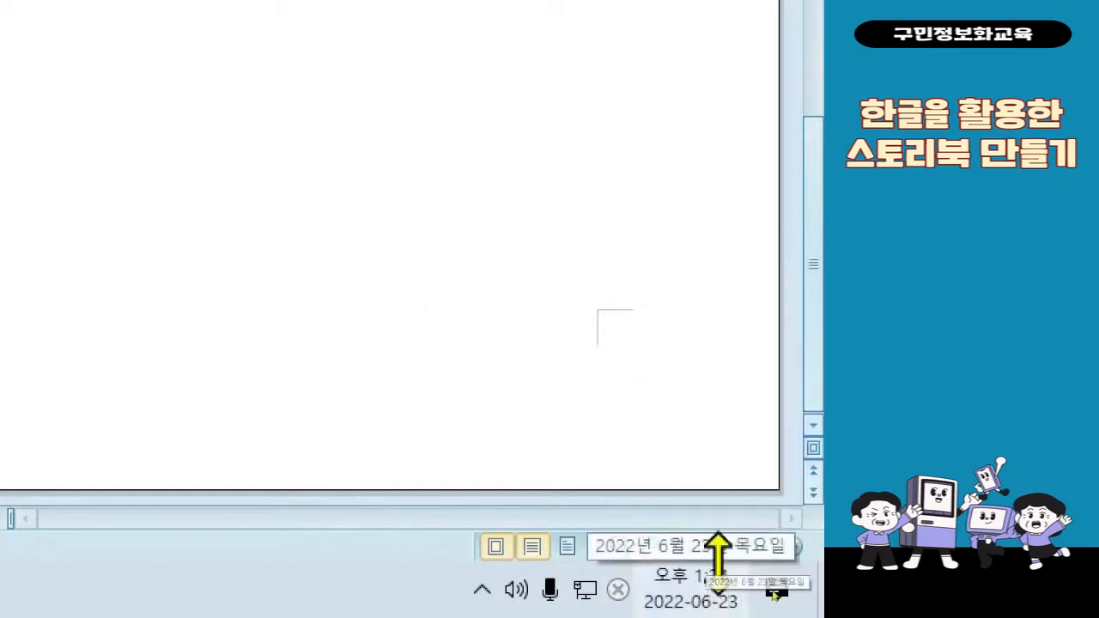
{"action": "left_click", "coordinate": [736, 548]}
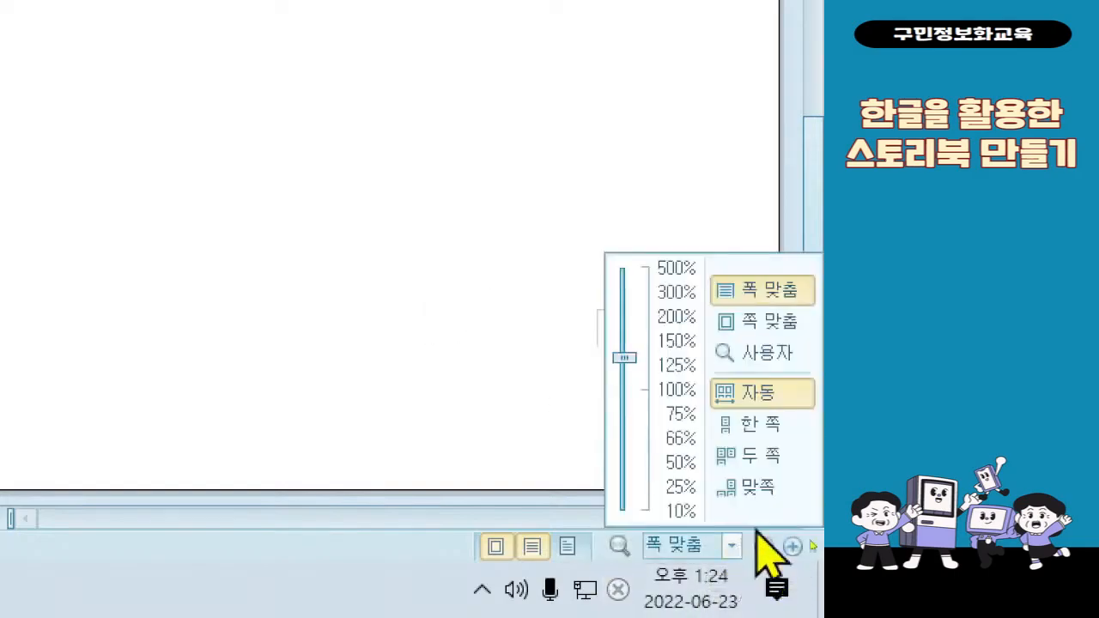
{"action": "left_click", "coordinate": [799, 321]}
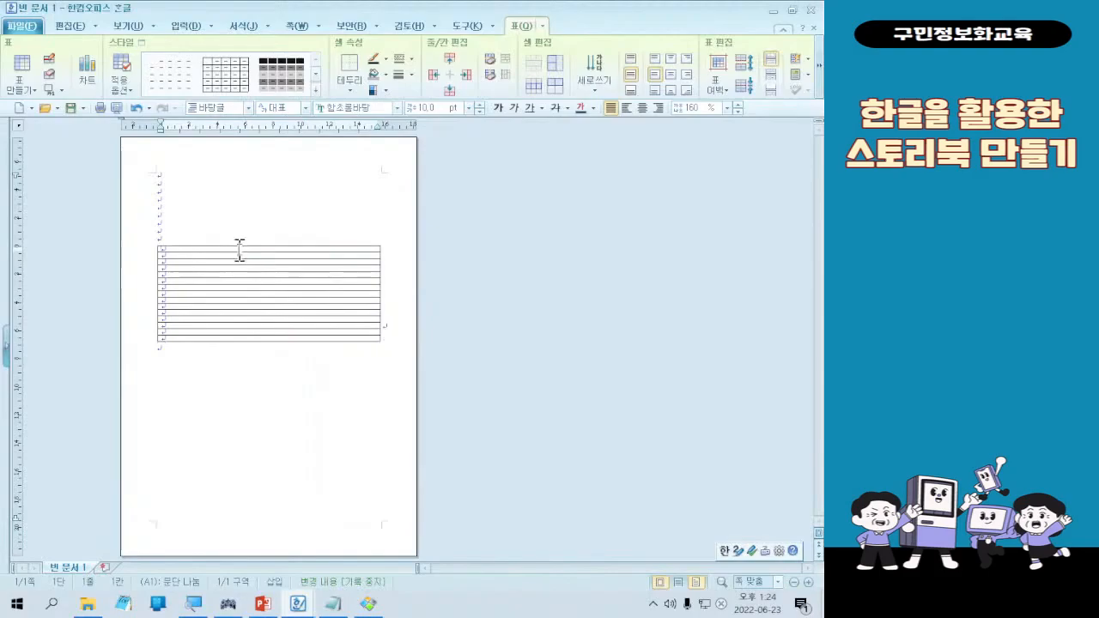
Select all 15 table rows and stretch them evenly in height down to the page's bottom margin
{"action": "left_click_drag", "start_coordinate": [240, 251], "coordinate": [245, 349]}
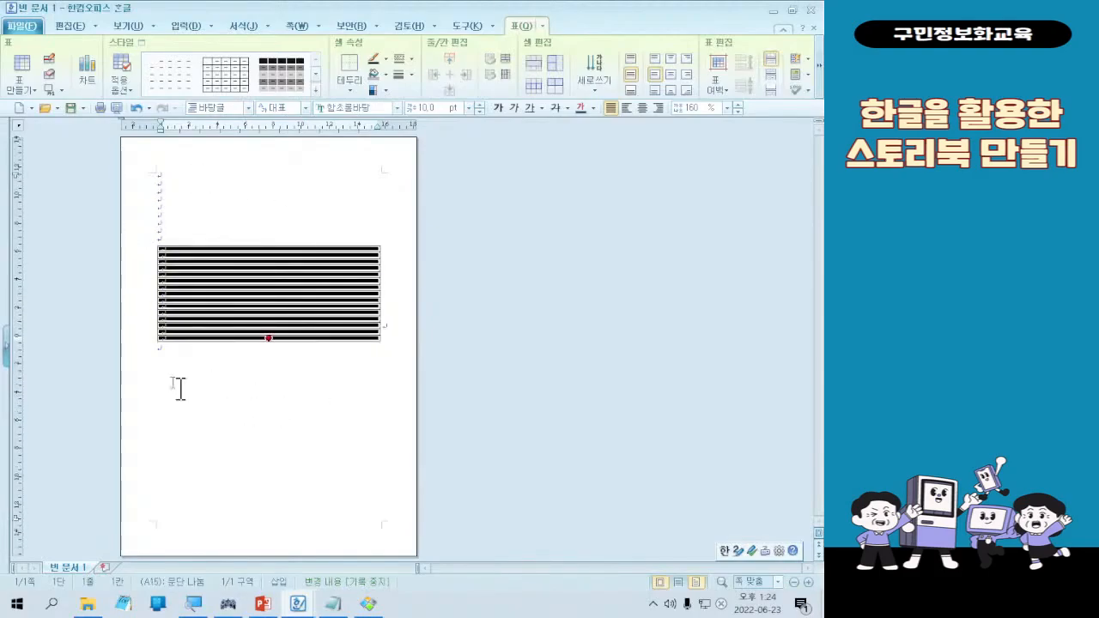
{"action": "left_click", "coordinate": [287, 254]}
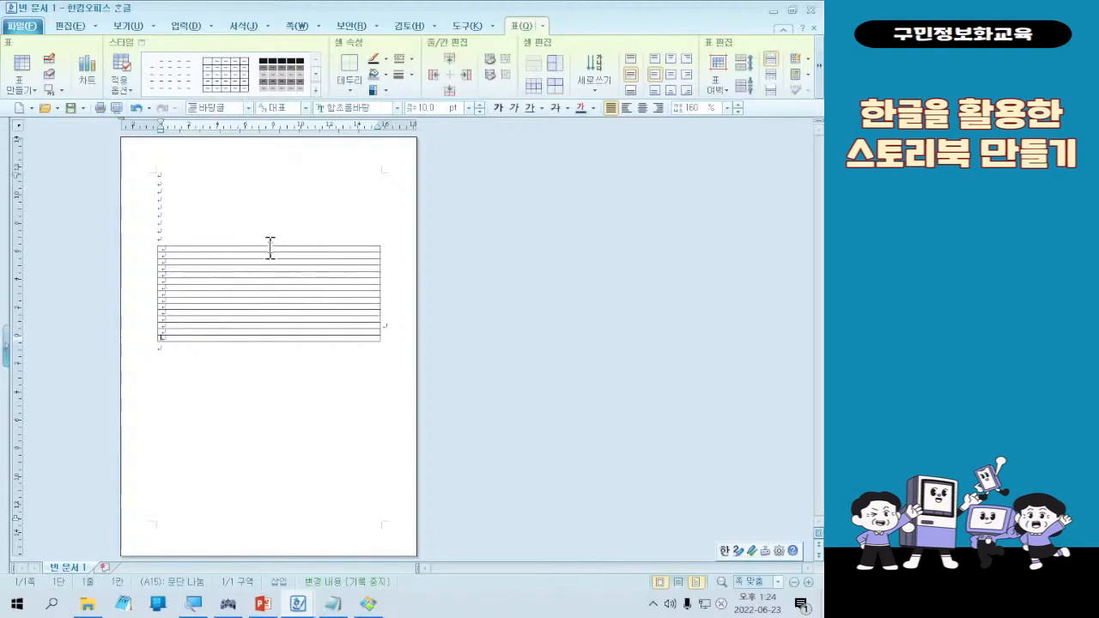
{"action": "left_click_drag", "start_coordinate": [269, 248], "coordinate": [268, 338]}
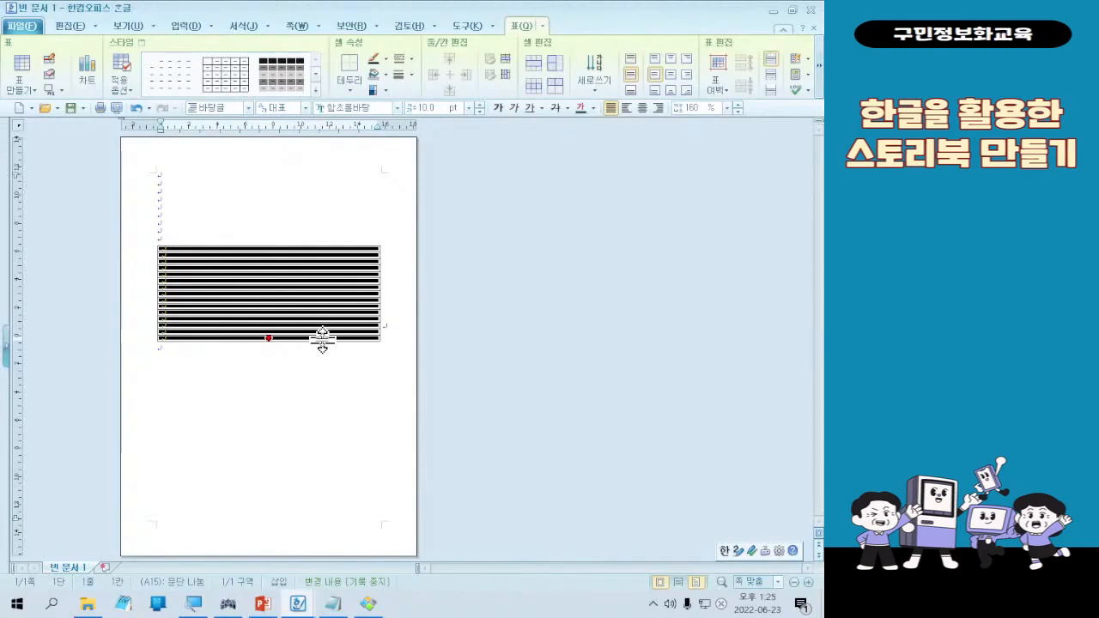
{"action": "left_click_drag", "start_coordinate": [323, 339], "coordinate": [317, 517]}
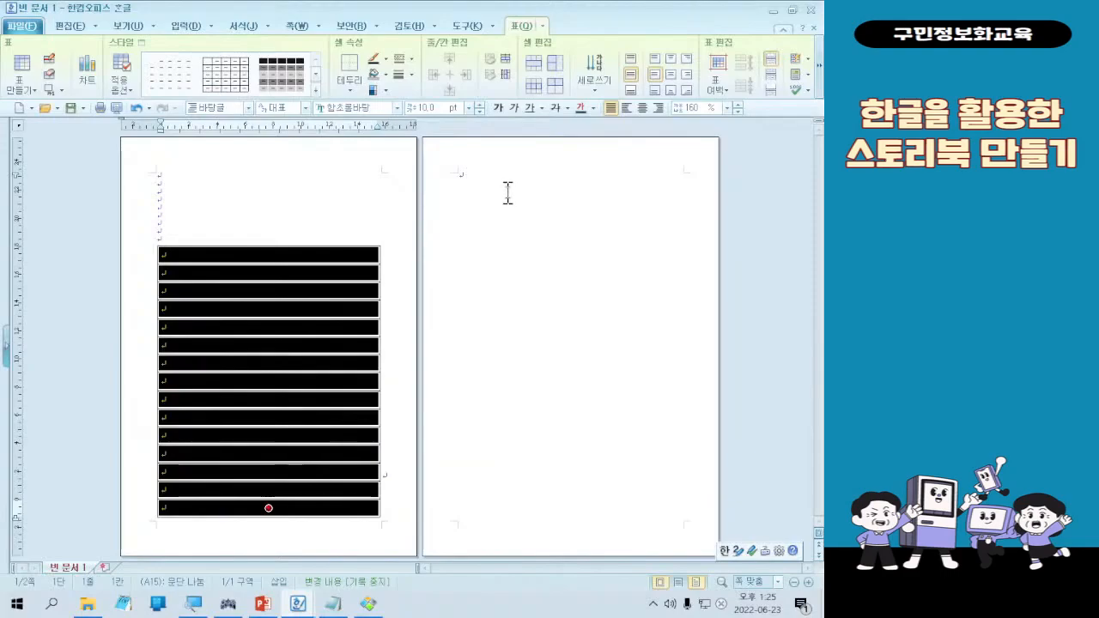
Select all 15 table rows and reduce their height slightly so the table and its trailing line fit on the first page
{"action": "left_click", "coordinate": [231, 514]}
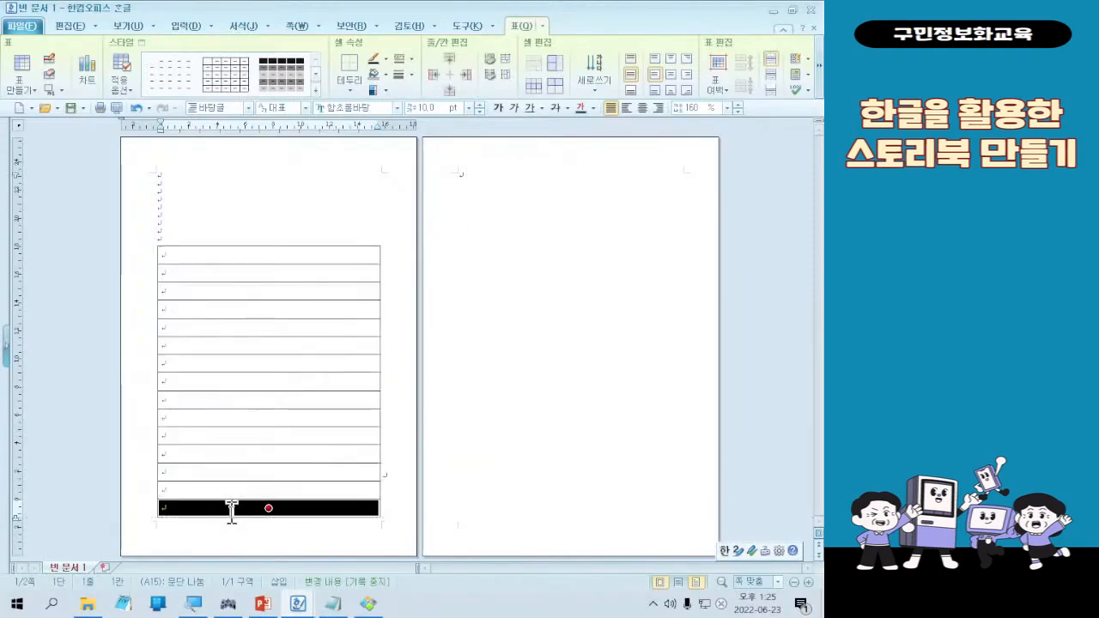
{"action": "left_click", "coordinate": [277, 258], "text": "shift"}
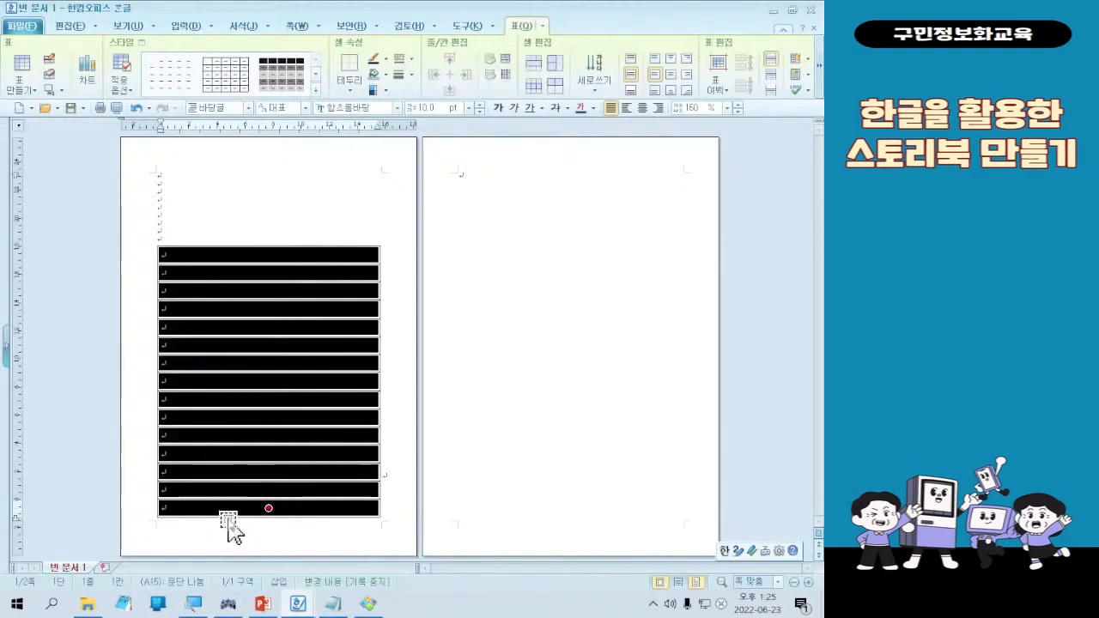
{"action": "left_click_drag", "start_coordinate": [227, 514], "coordinate": [228, 507]}
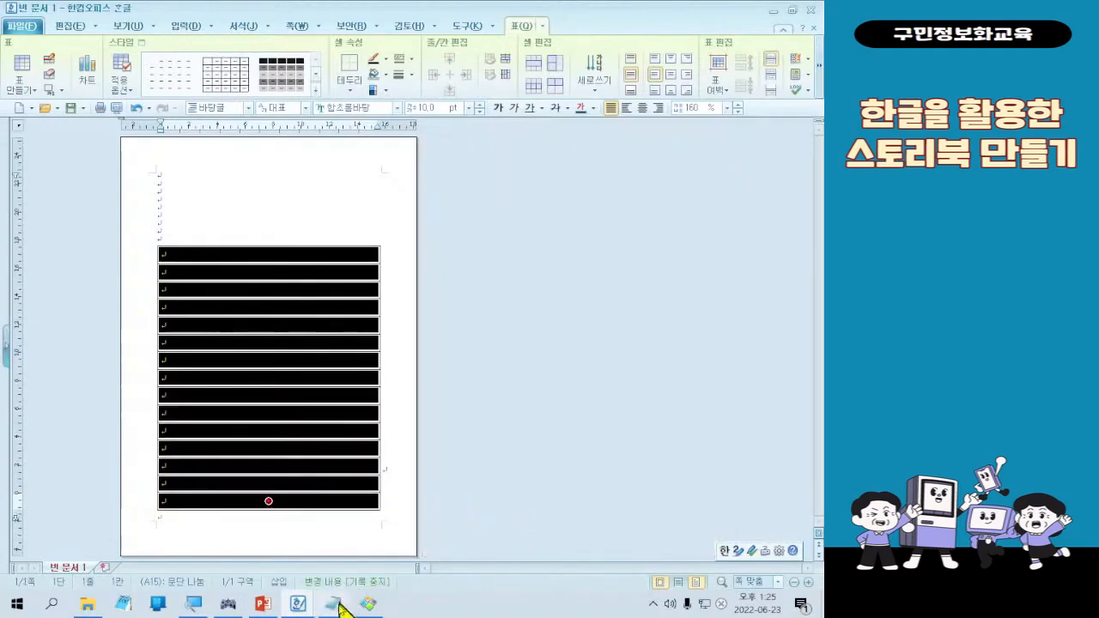
{"action": "mouse_move", "coordinate": [119, 520]}
{"action": "left_mouse_down"}
{"action": "mouse_move", "coordinate": [381, 510]}
{"action": "mouse_move", "coordinate": [445, 519]}
{"action": "left_mouse_up"}
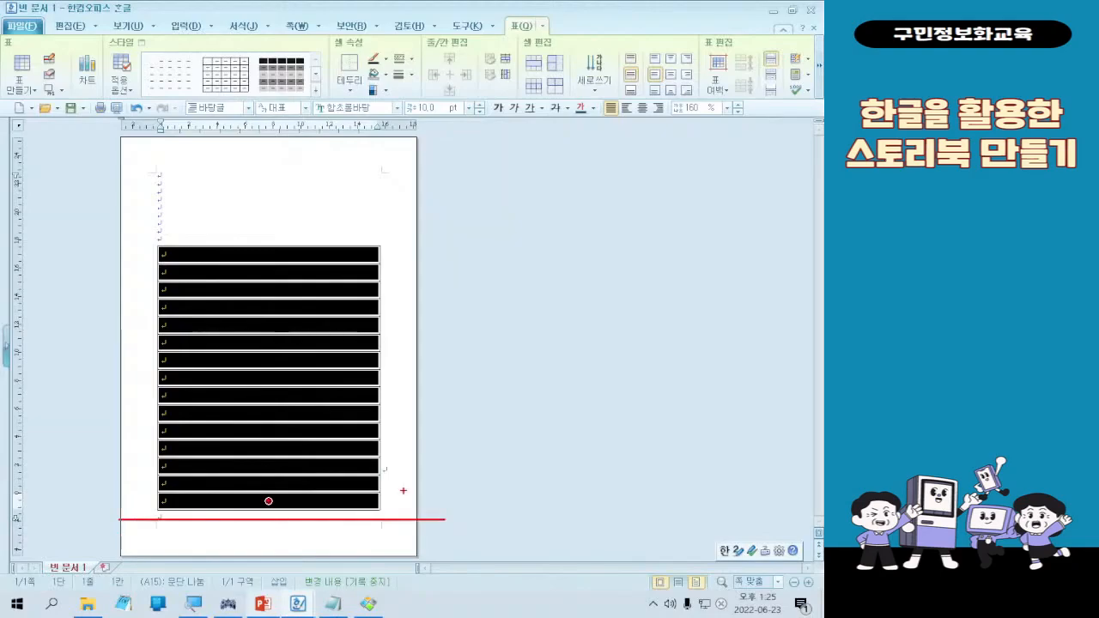
{"action": "mouse_move", "coordinate": [368, 405]}
{"action": "left_mouse_down"}
{"action": "mouse_move", "coordinate": [367, 506]}
{"action": "mouse_move", "coordinate": [367, 357]}
{"action": "left_mouse_up"}
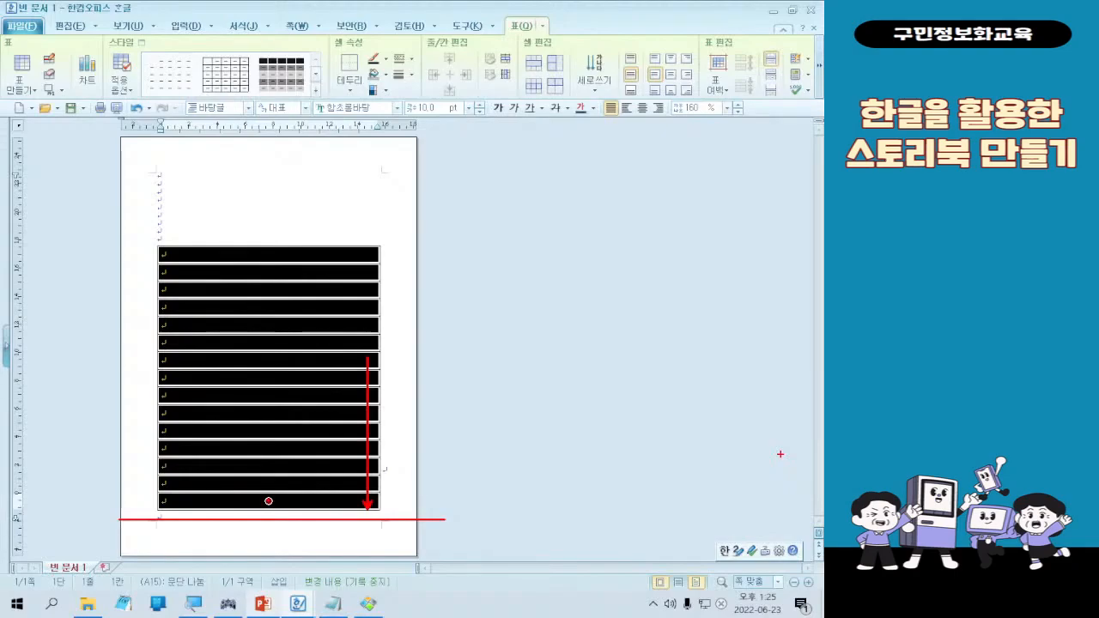
{"action": "key", "text": "Escape"}
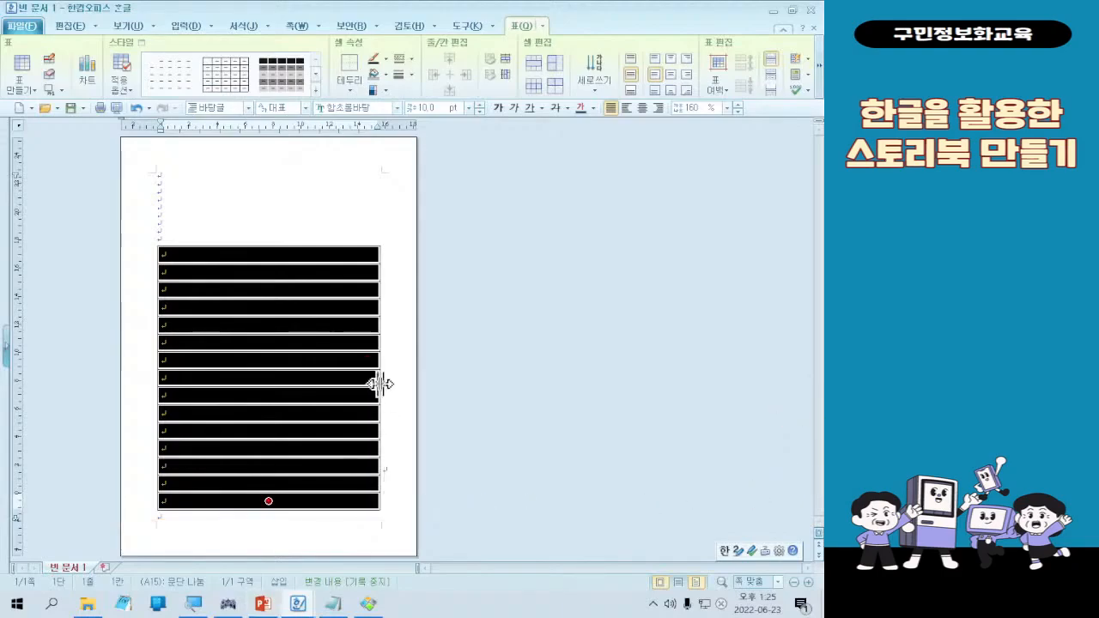
{"action": "key", "text": "ctrl"}
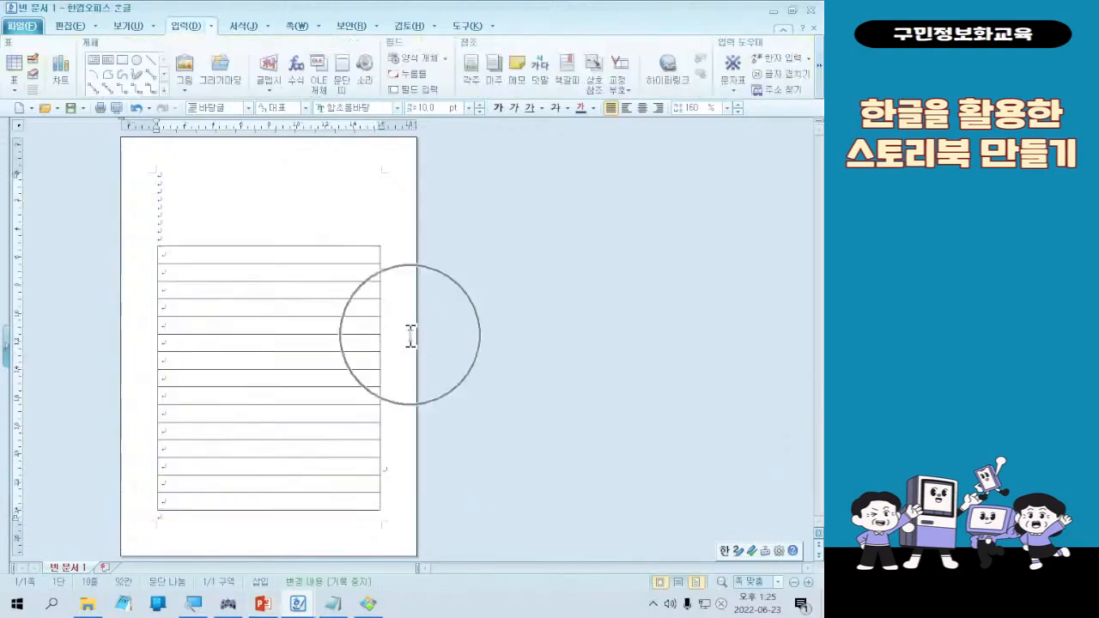
{"action": "key", "text": "ctrl"}
{"action": "key", "text": "ctrl"}
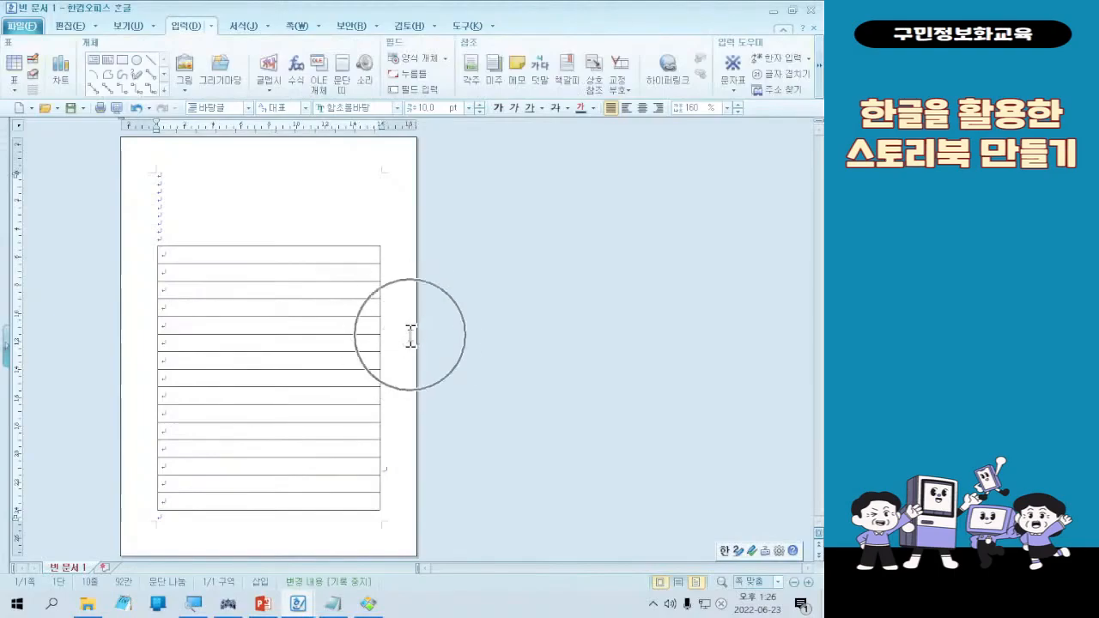
{"action": "key", "text": "ctrl"}
{"action": "key", "text": "ctrl"}
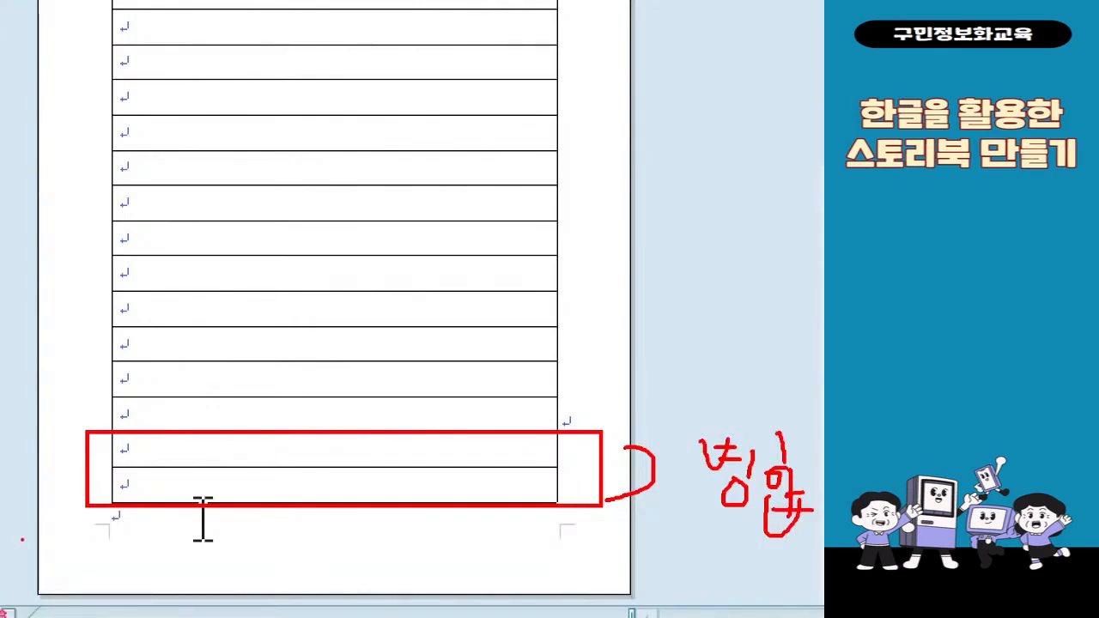
Merge the last two table rows into one cell and raise its upper border to make the merged cell taller
{"action": "left_click_drag", "start_coordinate": [349, 444], "coordinate": [348, 489]}
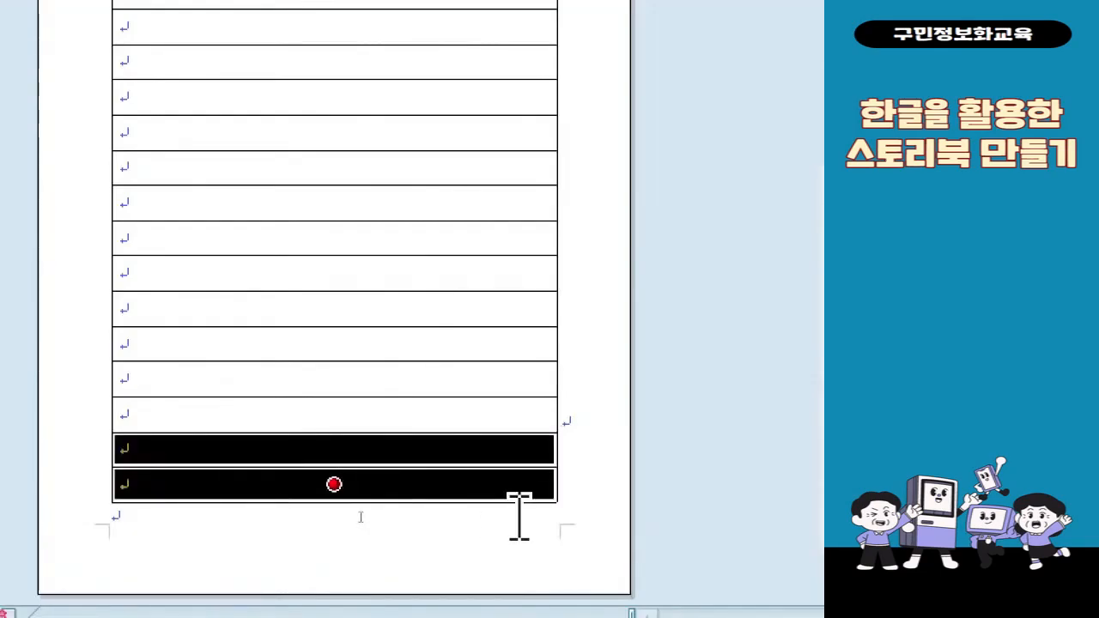
{"action": "right_click", "coordinate": [370, 456]}
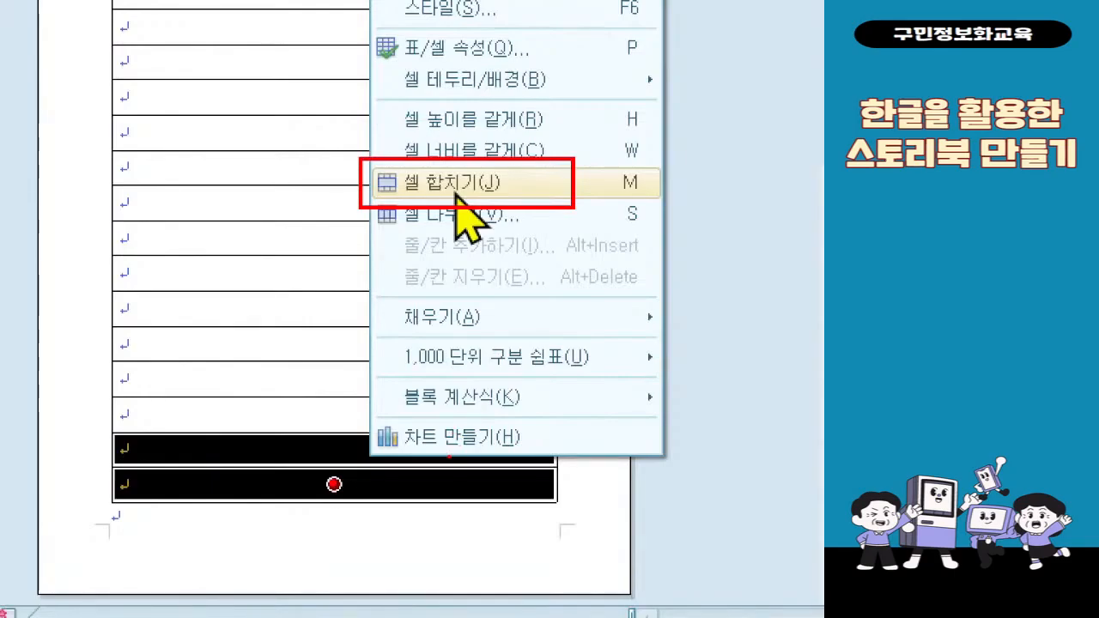
{"action": "left_click", "coordinate": [456, 196]}
{"action": "right_click", "coordinate": [394, 482]}
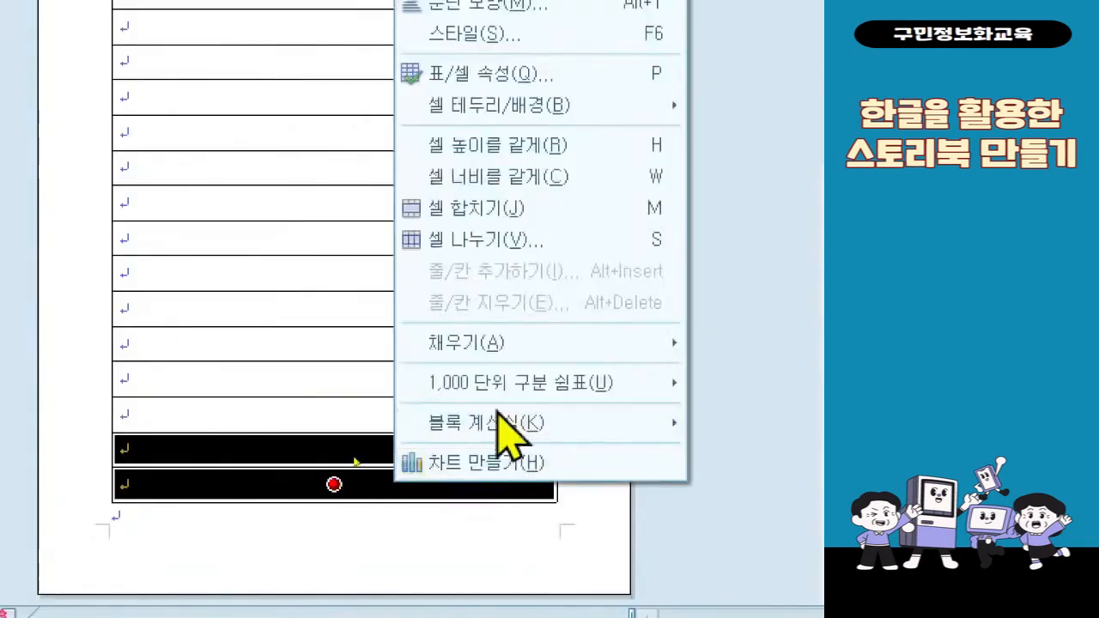
{"action": "left_click", "coordinate": [510, 209]}
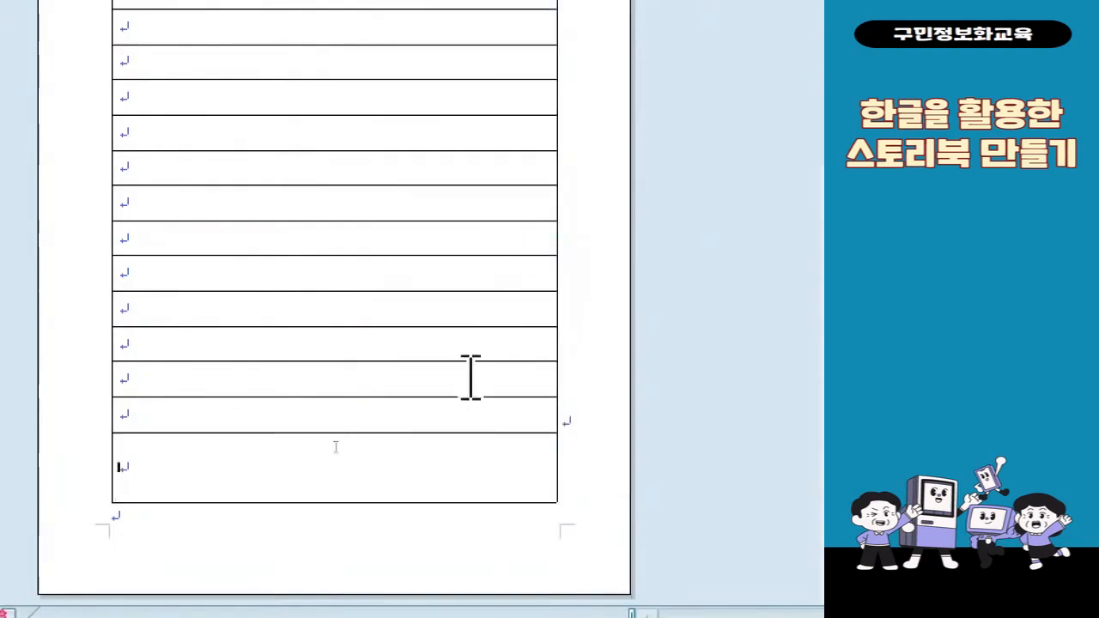
{"action": "mouse_move", "coordinate": [393, 427]}
{"action": "left_mouse_down"}
{"action": "mouse_move", "coordinate": [392, 388]}
{"action": "mouse_move", "coordinate": [391, 437]}
{"action": "left_mouse_up"}
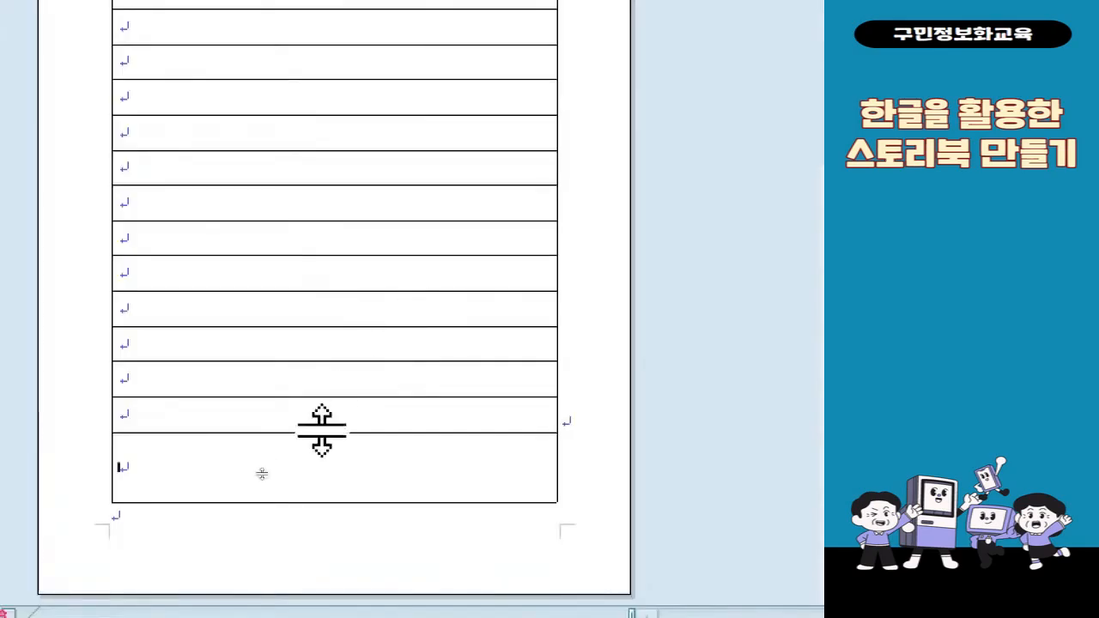
{"action": "left_click_drag", "start_coordinate": [321, 430], "coordinate": [321, 409]}
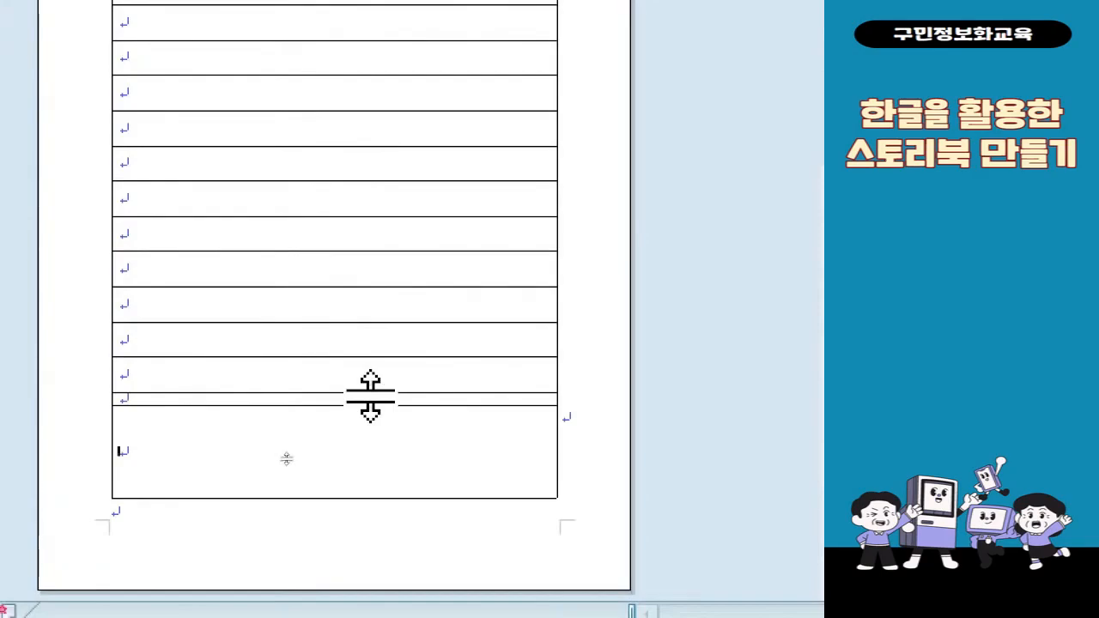
Make all the rows above the merged bottom cell equal in height (셀 높이를 같게)
{"action": "left_click_drag", "start_coordinate": [334, 77], "coordinate": [334, 488]}
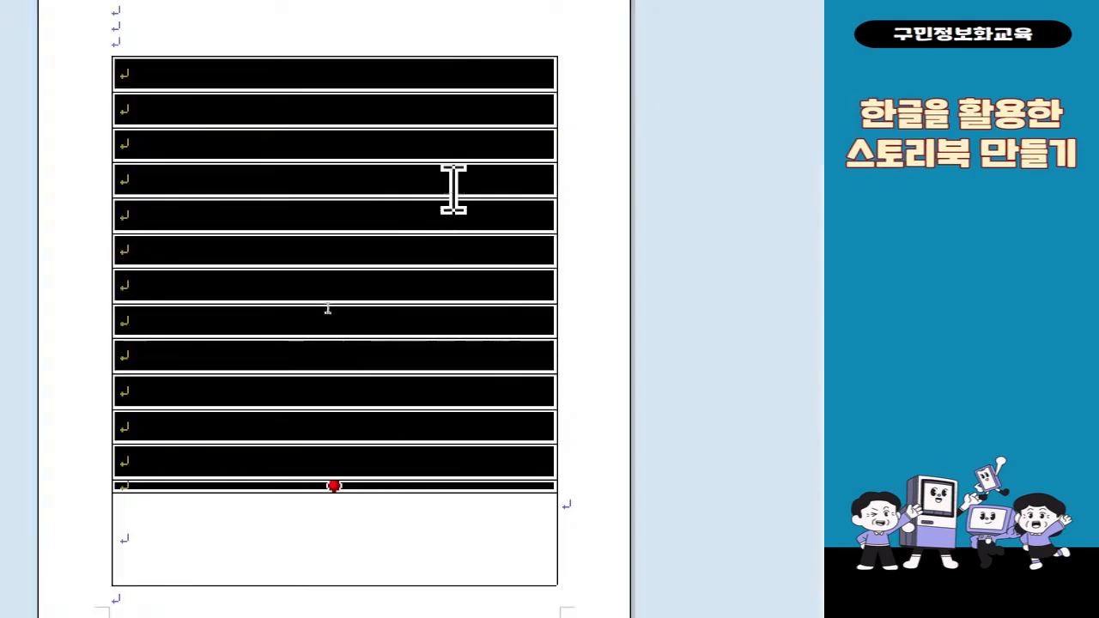
{"action": "right_click", "coordinate": [397, 240]}
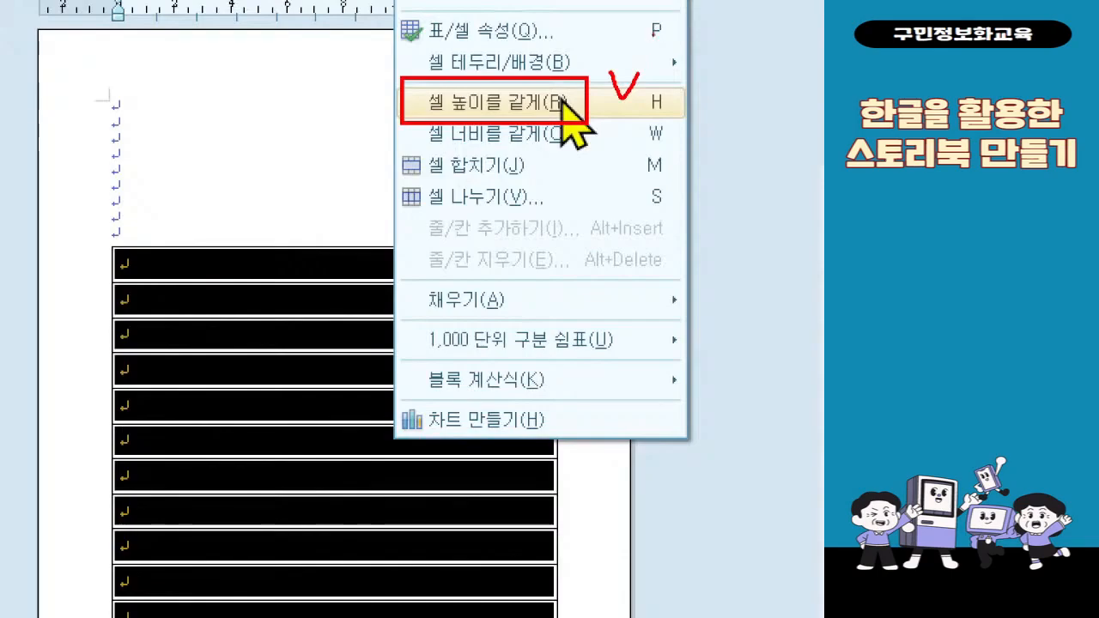
{"action": "left_click", "coordinate": [562, 101]}
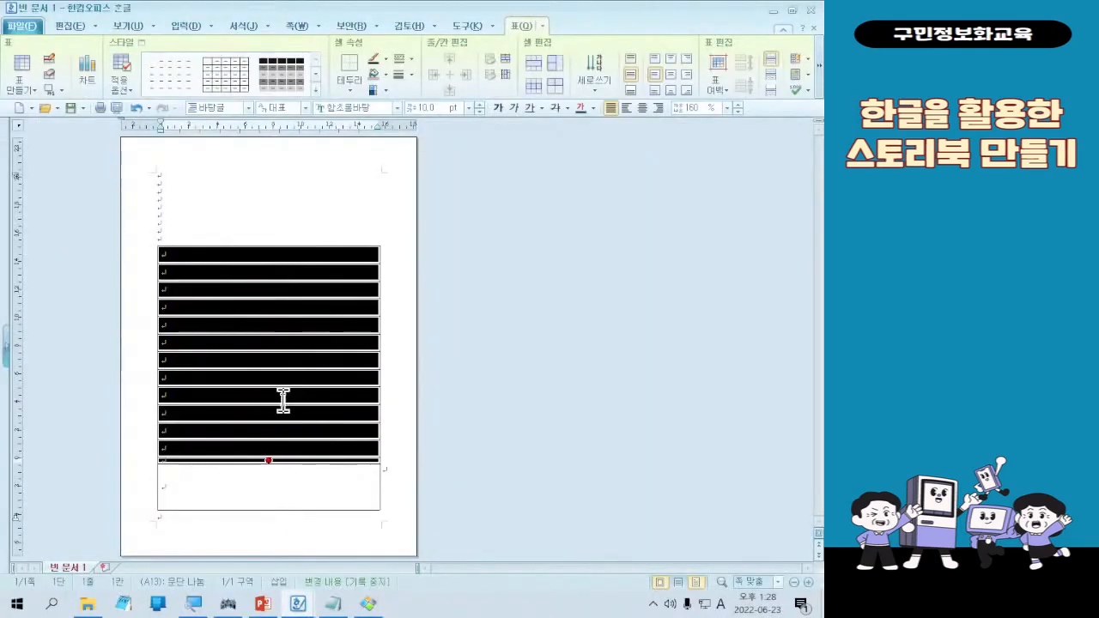
{"action": "right_click", "coordinate": [272, 398]}
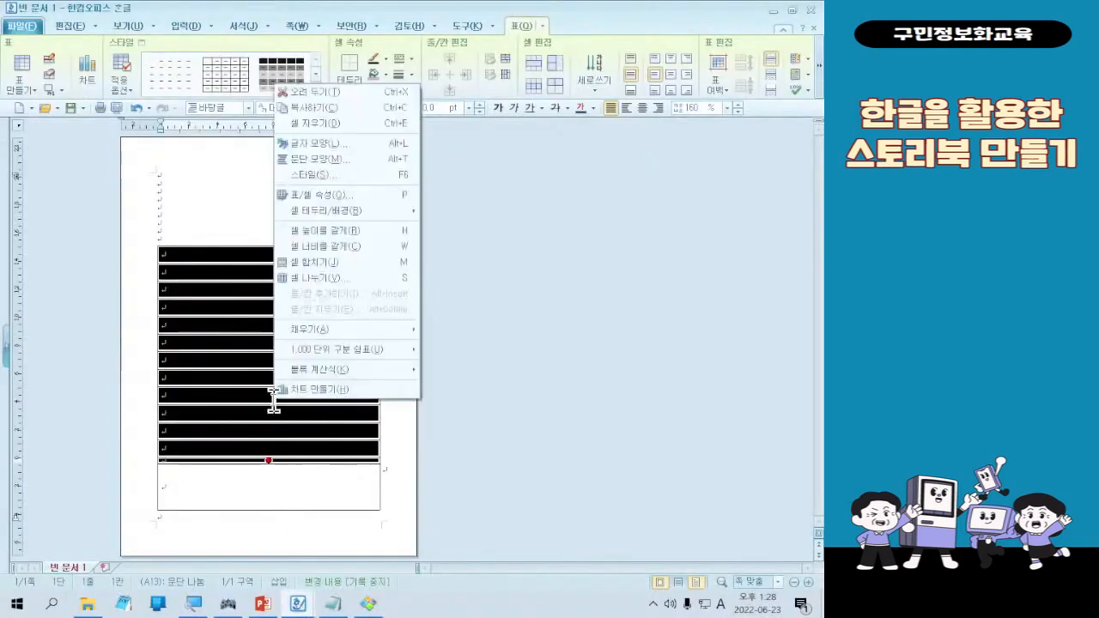
{"action": "left_click", "coordinate": [344, 231]}
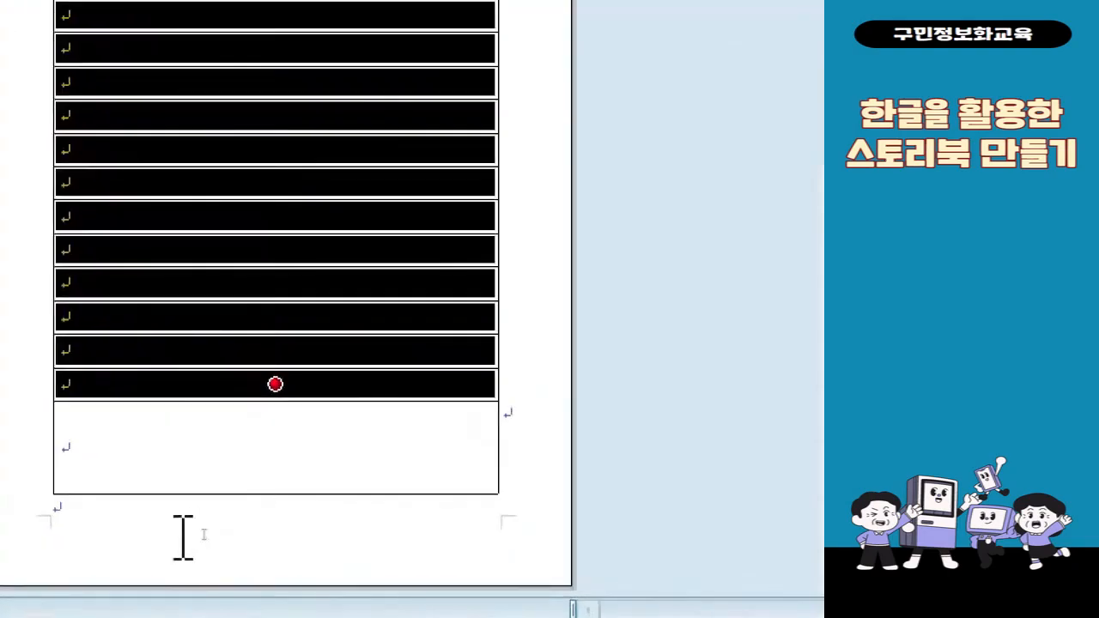
Extend the table's lower edge to the first page's bottom margin and delete the empty line left on the second page
{"action": "left_click_drag", "start_coordinate": [142, 494], "coordinate": [134, 521]}
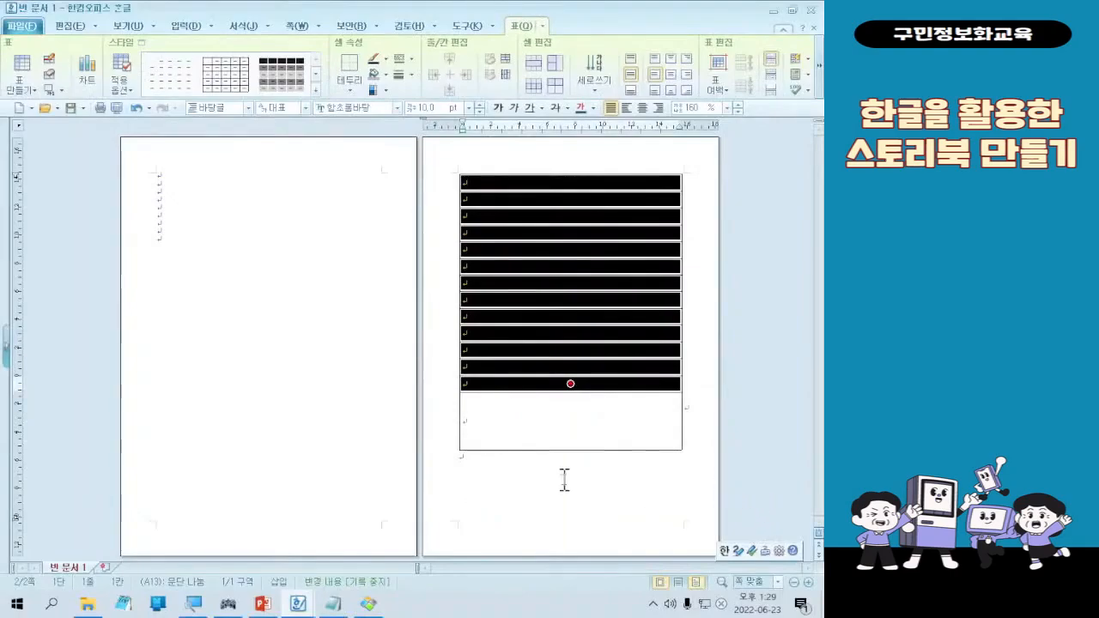
{"action": "left_click", "coordinate": [564, 480]}
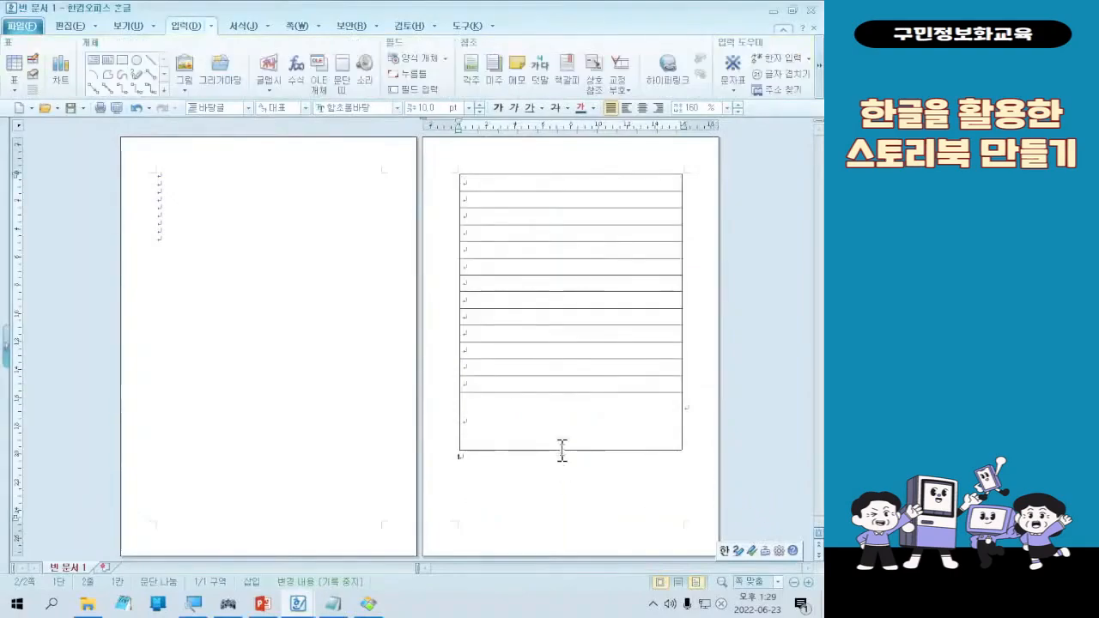
{"action": "left_click", "coordinate": [521, 432]}
{"action": "left_click", "coordinate": [522, 452]}
{"action": "left_click", "coordinate": [523, 472]}
{"action": "left_click_drag", "start_coordinate": [538, 449], "coordinate": [536, 447]}
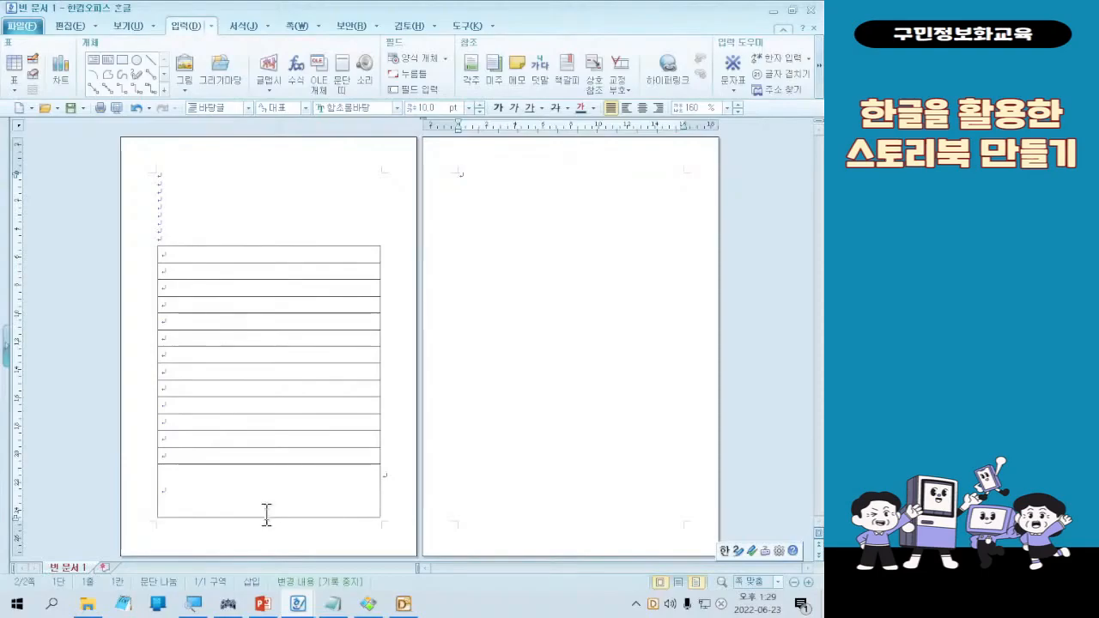
{"action": "left_click_drag", "start_coordinate": [263, 515], "coordinate": [263, 521]}
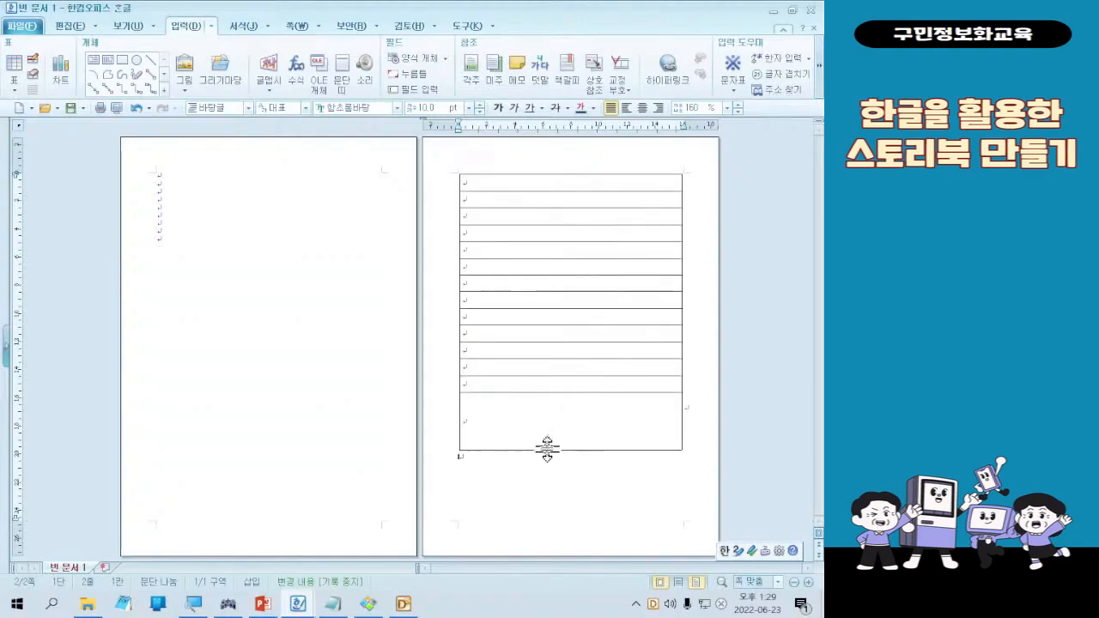
{"action": "mouse_move", "coordinate": [553, 443]}
{"action": "left_mouse_down"}
{"action": "mouse_move", "coordinate": [550, 456]}
{"action": "mouse_move", "coordinate": [542, 444]}
{"action": "left_mouse_up"}
{"action": "left_click_drag", "start_coordinate": [528, 448], "coordinate": [525, 443]}
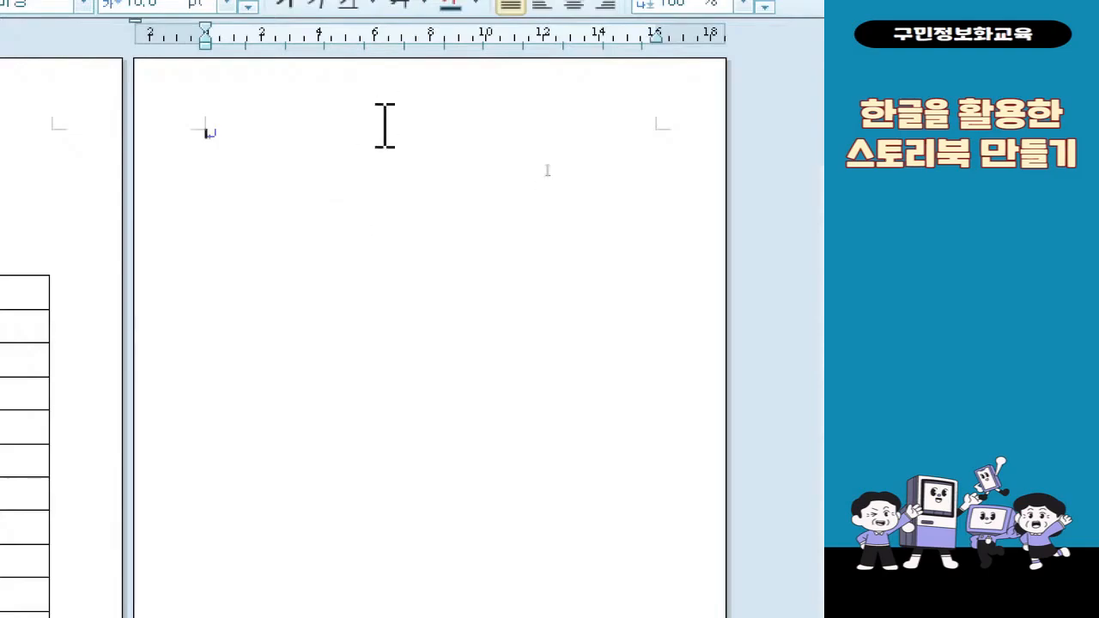
{"action": "key", "text": "BackSpace"}
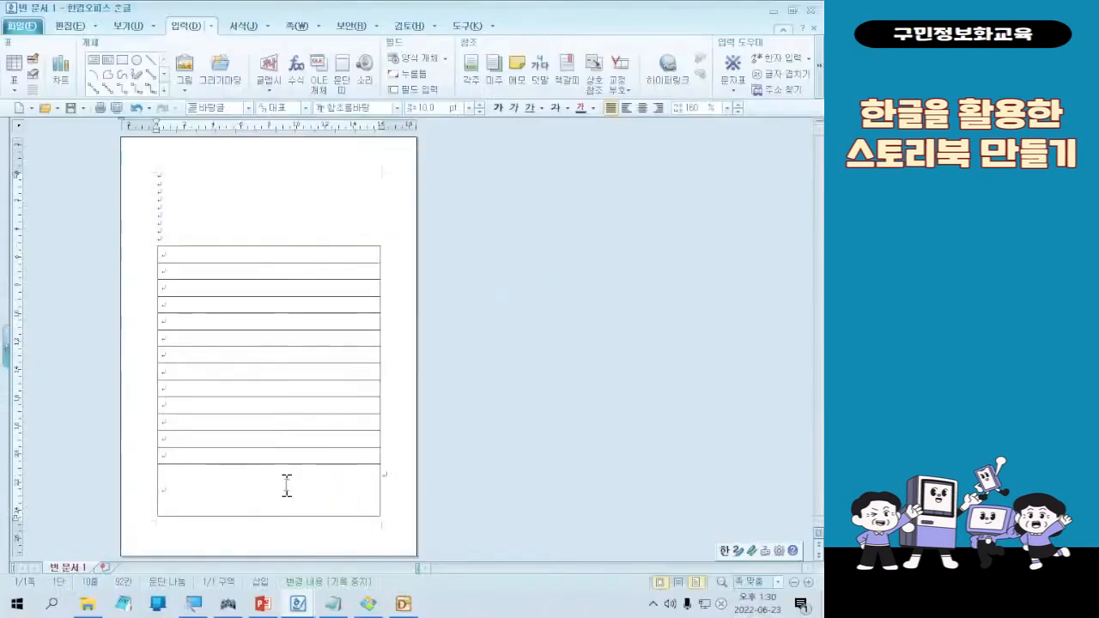
{"action": "key", "text": "ctrl"}
{"action": "key", "text": "ctrl"}
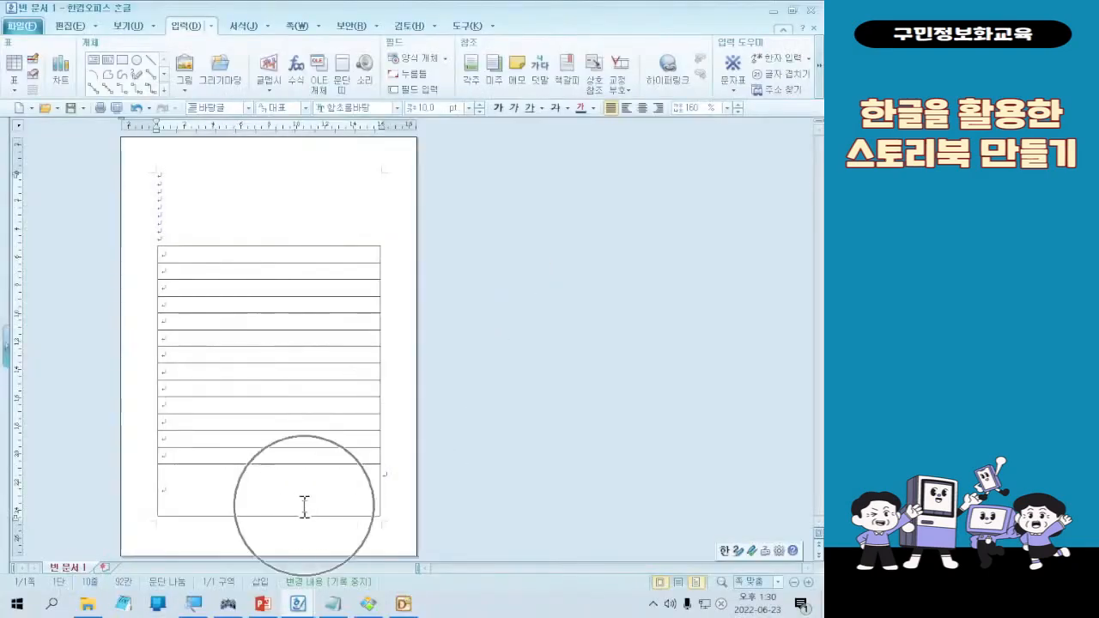
{"action": "key", "text": "ctrl"}
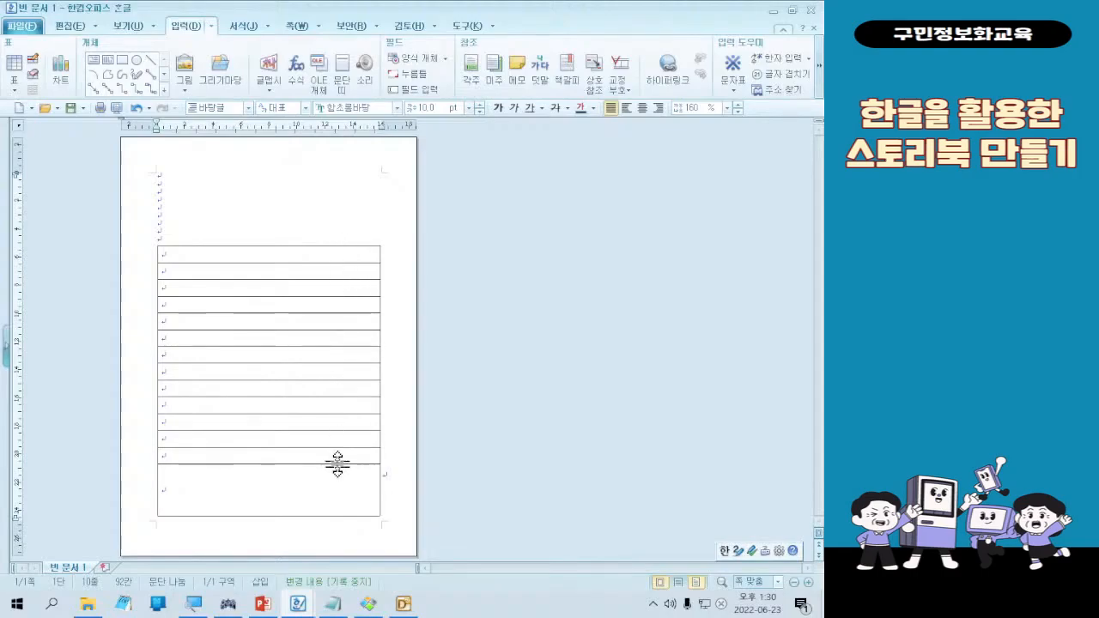
Select all the table cells from the first row down to the merged bottom cell
{"action": "left_click", "coordinate": [262, 256]}
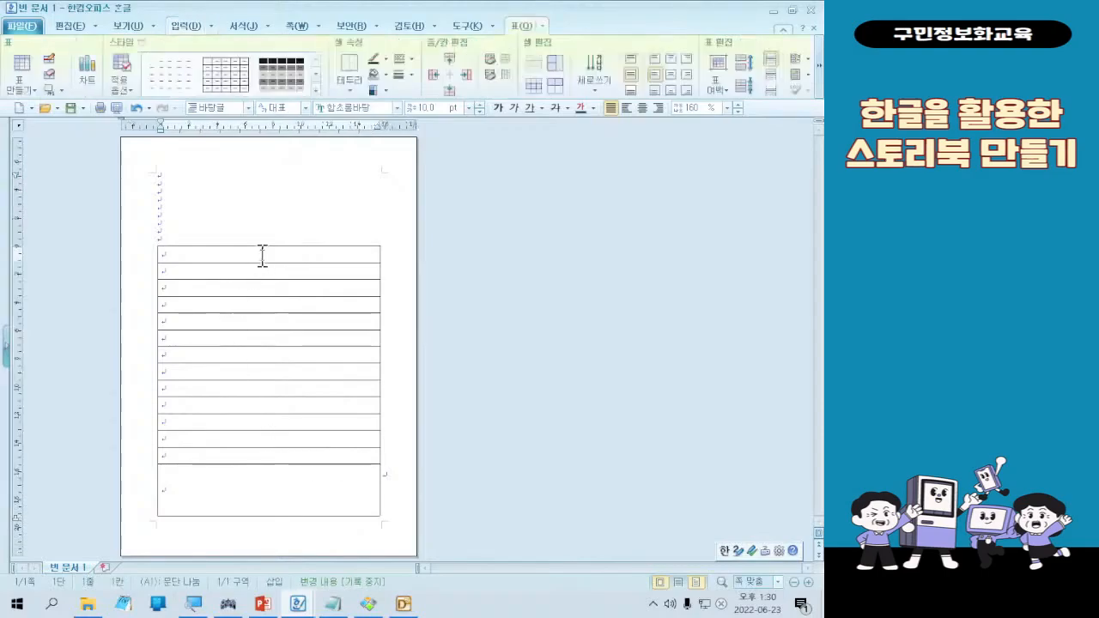
{"action": "left_click_drag", "start_coordinate": [263, 256], "coordinate": [269, 490]}
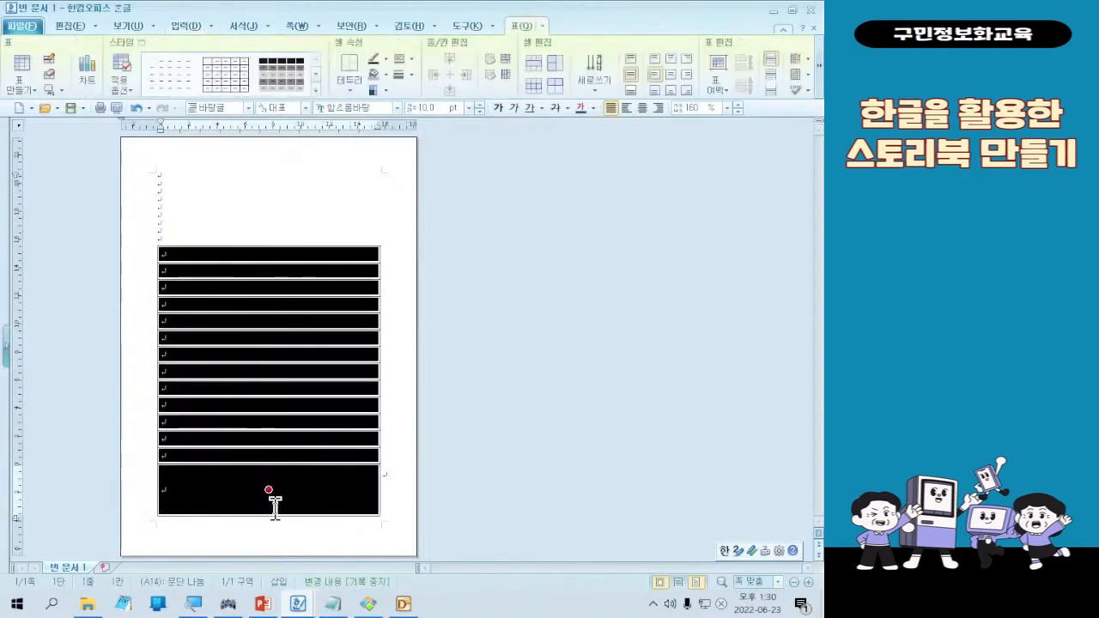
{"action": "left_click_drag", "start_coordinate": [232, 236], "coordinate": [277, 274]}
{"action": "left_click_drag", "start_coordinate": [252, 496], "coordinate": [253, 281]}
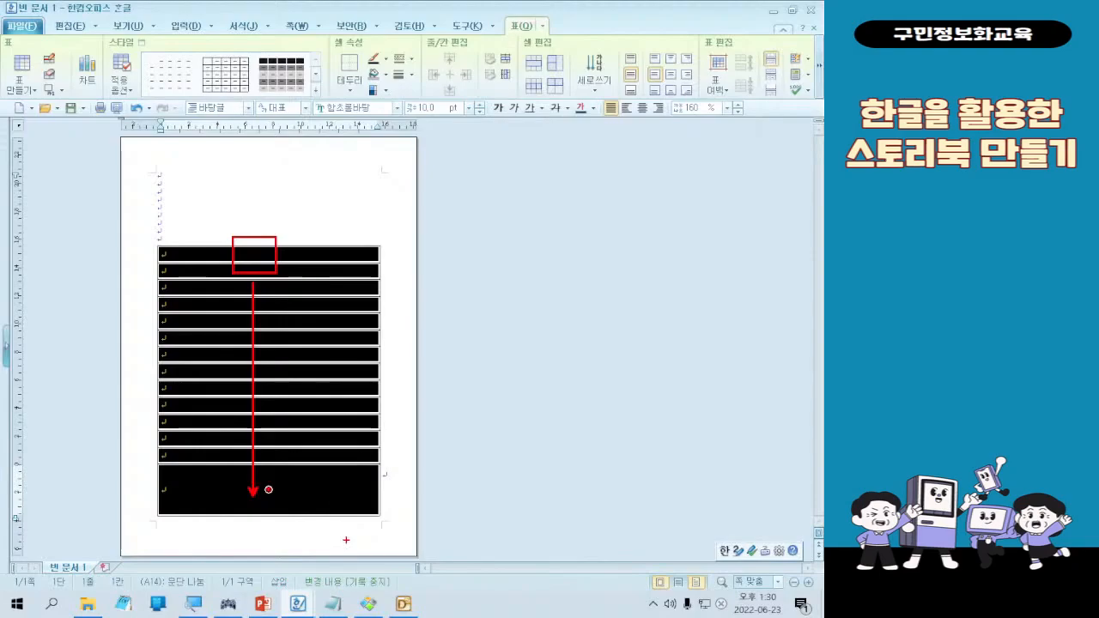
Open the cell border and background settings for the selected cells, applied as if they were one cell (하나의 셀처럼 적용)
{"action": "right_click", "coordinate": [303, 341]}
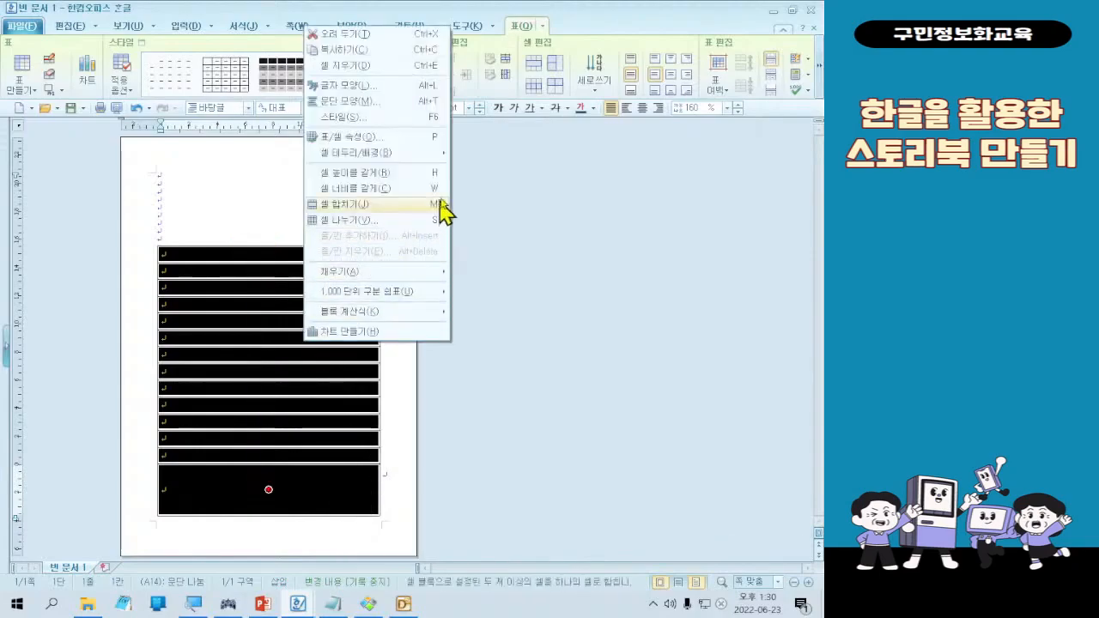
{"action": "mouse_move", "coordinate": [446, 164]}
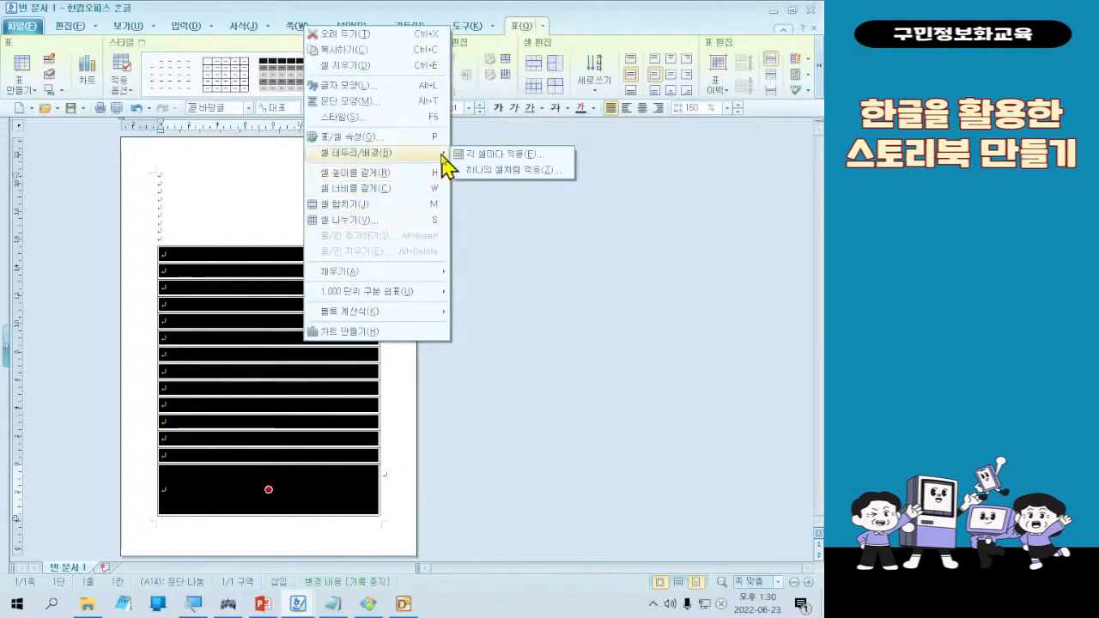
{"action": "key", "text": "ctrl+1"}
{"action": "left_click", "coordinate": [430, 159]}
{"action": "left_click_drag", "start_coordinate": [171, 132], "coordinate": [337, 177]}
{"action": "mouse_move", "coordinate": [464, 171]}
{"action": "left_mouse_down"}
{"action": "mouse_move", "coordinate": [690, 242]}
{"action": "mouse_move", "coordinate": [719, 213]}
{"action": "left_mouse_up"}
{"action": "left_click_drag", "start_coordinate": [444, 196], "coordinate": [333, 144]}
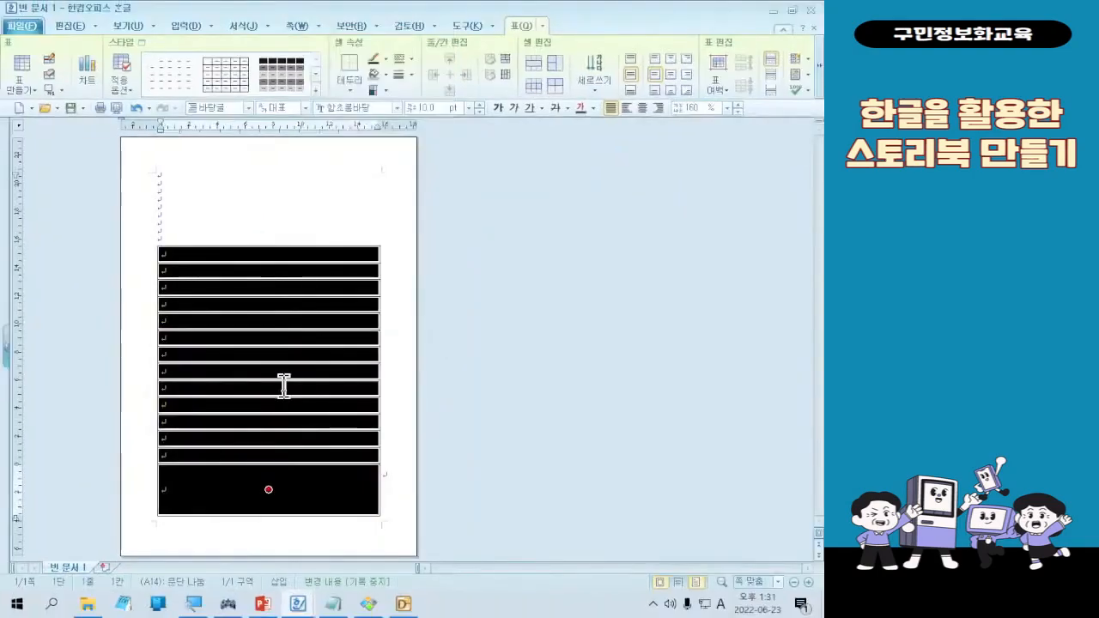
{"action": "right_click", "coordinate": [126, 615]}
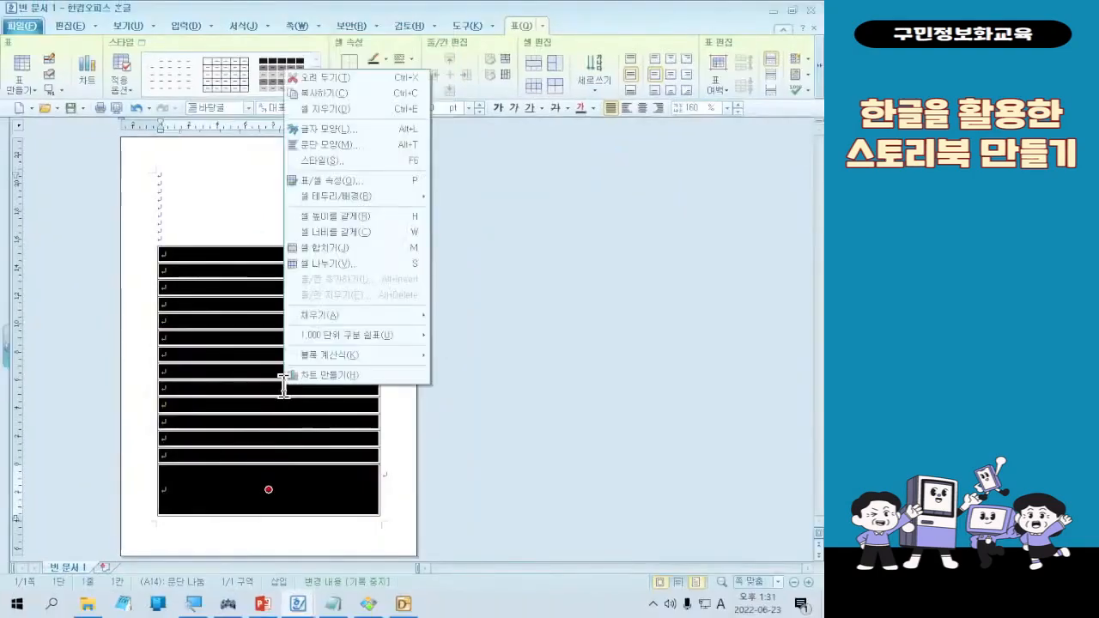
{"action": "left_click", "coordinate": [449, 218]}
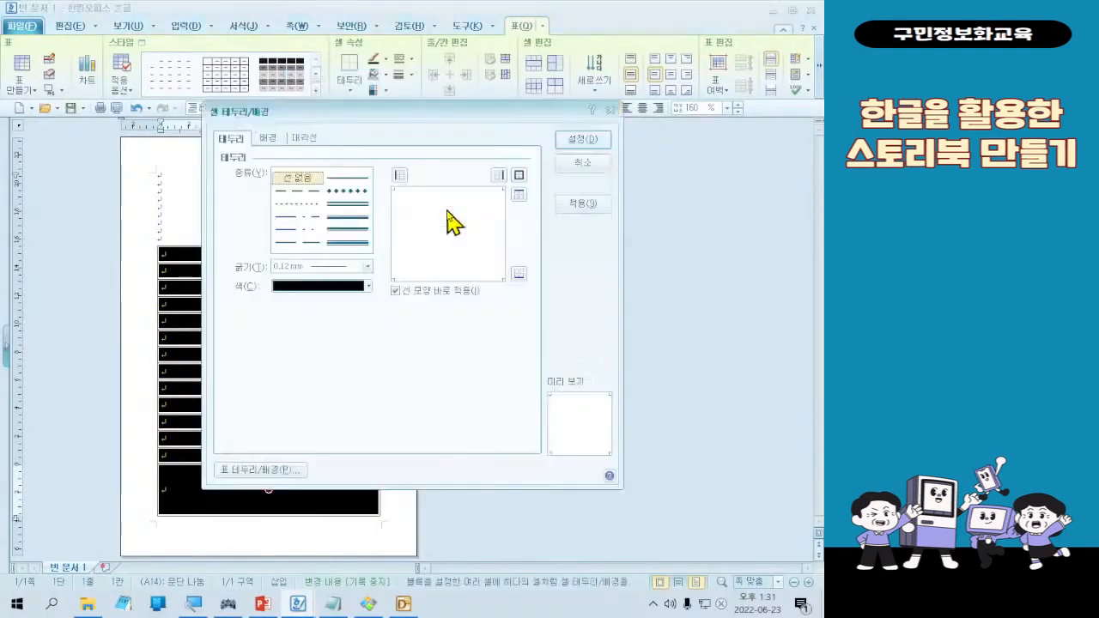
Change the cell background fill to a gradient (그러데이션) and try the 바다 color theme for its start color
{"action": "left_click", "coordinate": [268, 138]}
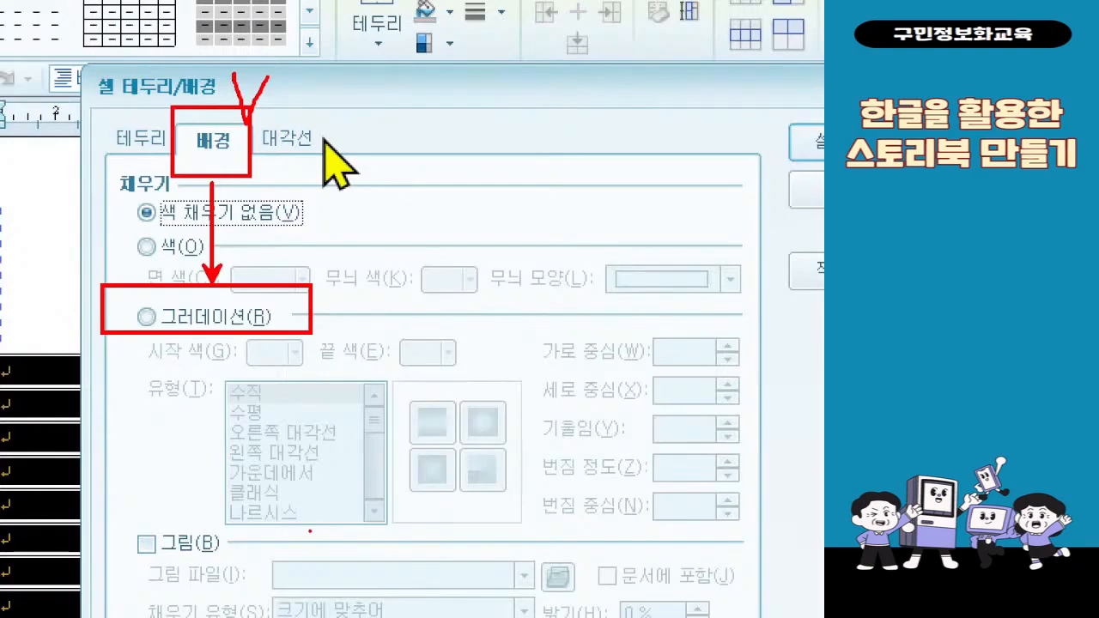
{"action": "left_click", "coordinate": [249, 317]}
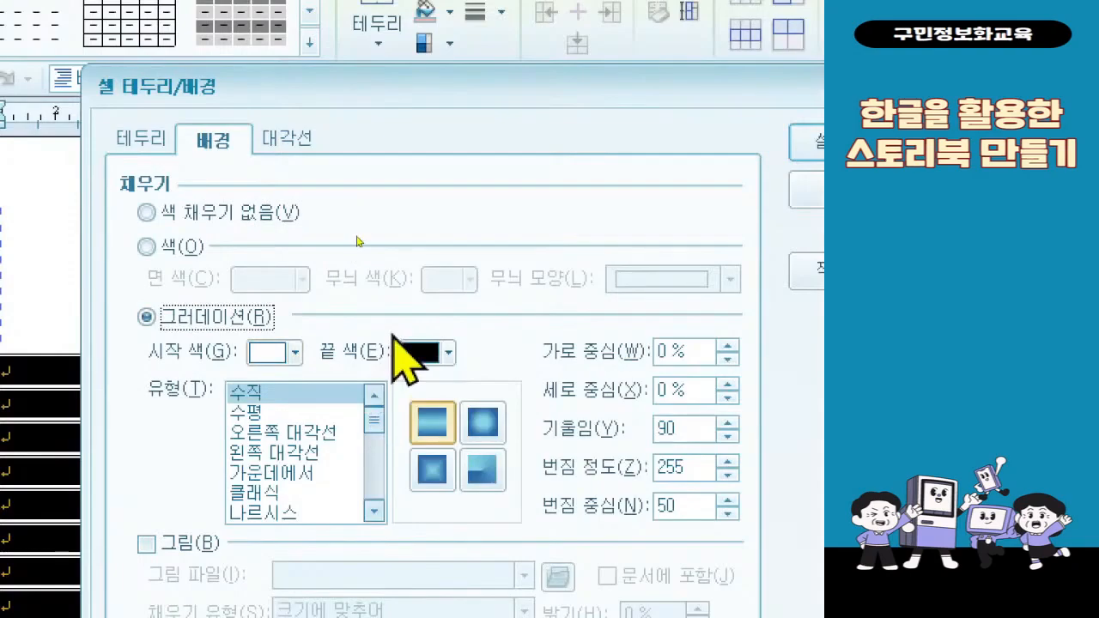
{"action": "left_click", "coordinate": [294, 352]}
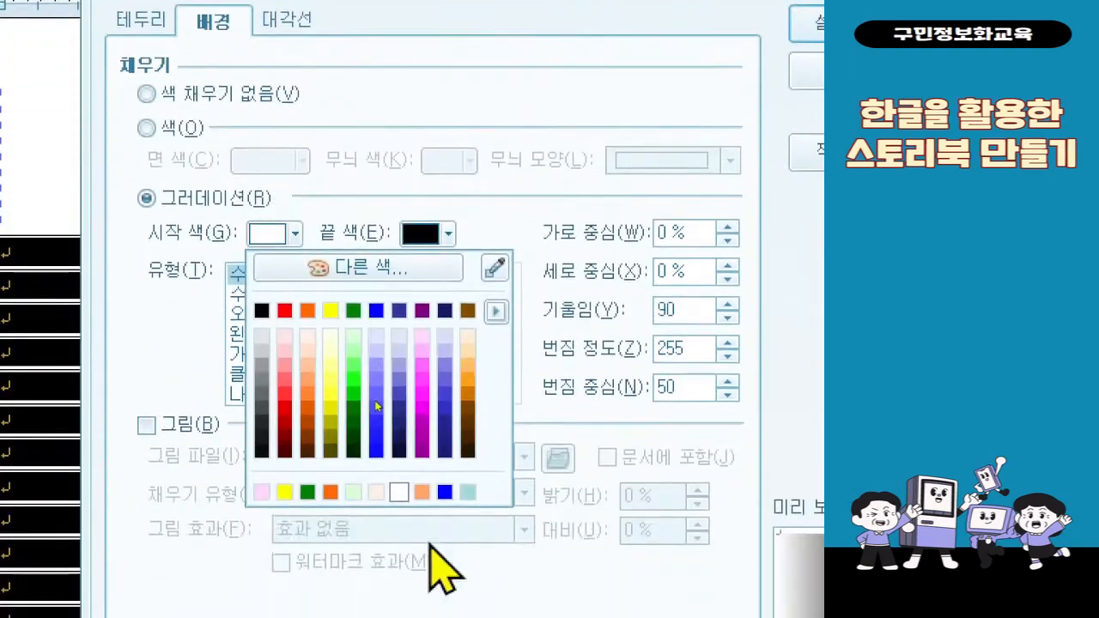
{"action": "left_click", "coordinate": [498, 312]}
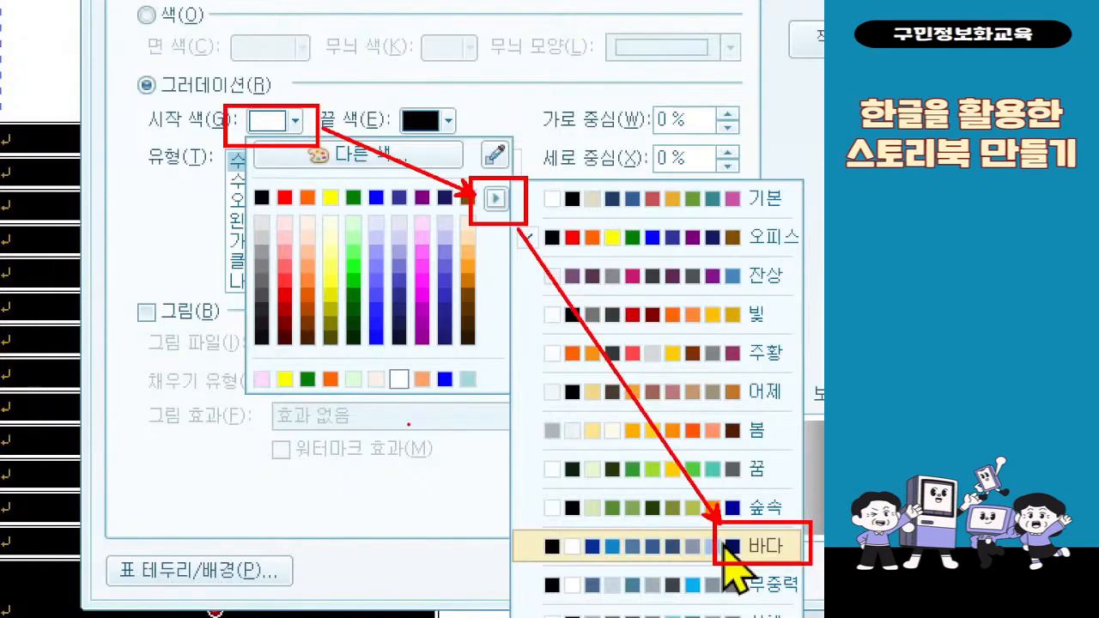
{"action": "left_click", "coordinate": [728, 546]}
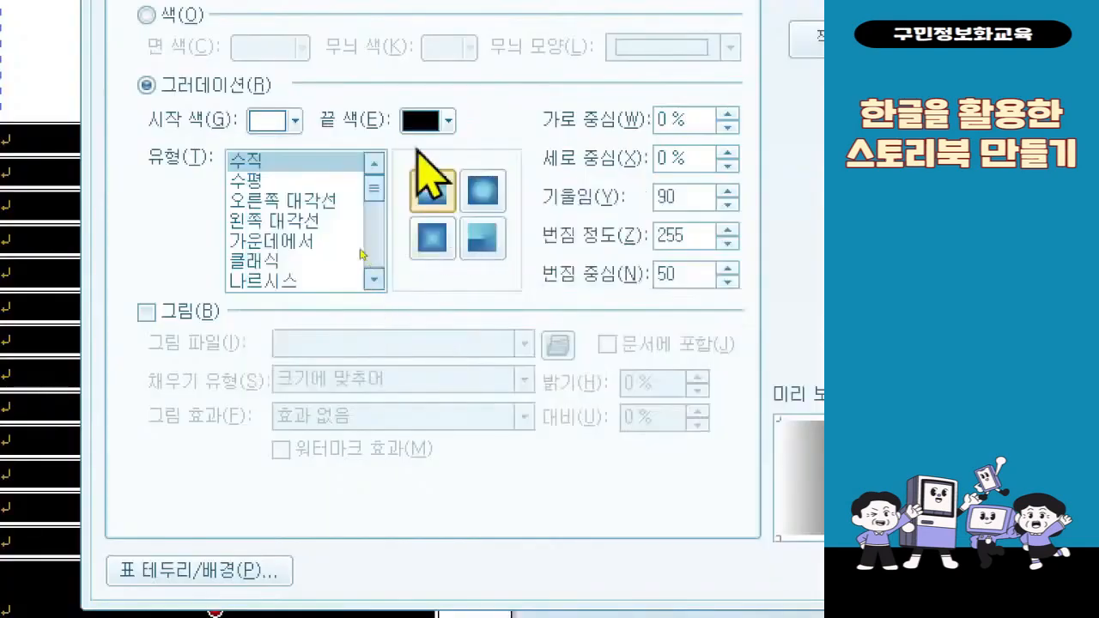
Set the gradient's start color to the light blue RGB 12,134,203 40% 밝게 from the 바다 color theme
{"action": "left_click", "coordinate": [294, 121]}
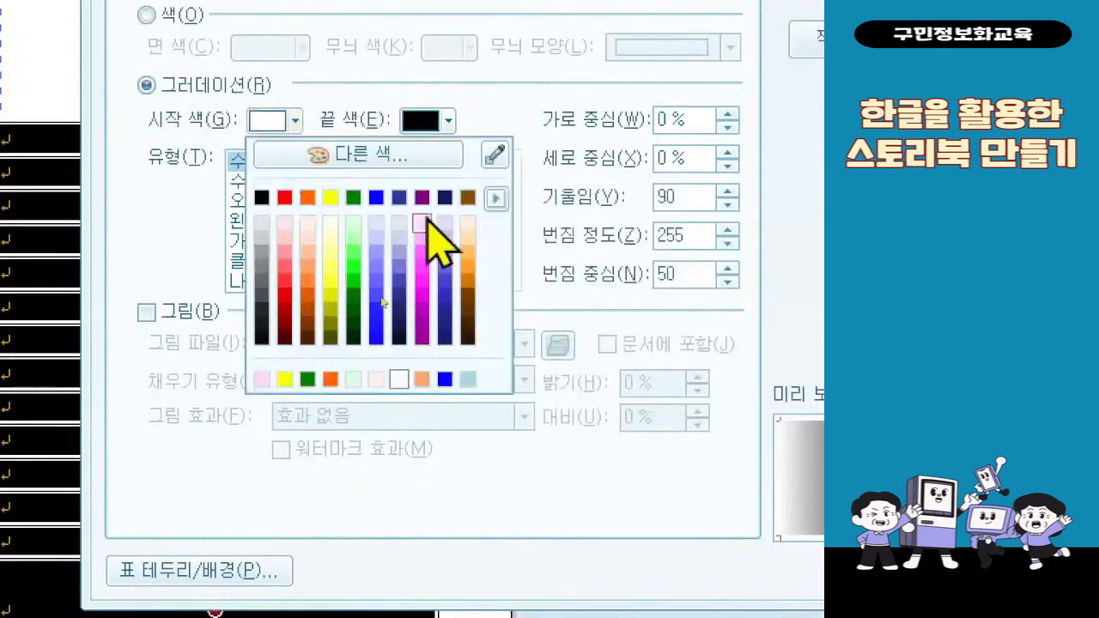
{"action": "left_click", "coordinate": [496, 198]}
{"action": "left_click", "coordinate": [657, 545]}
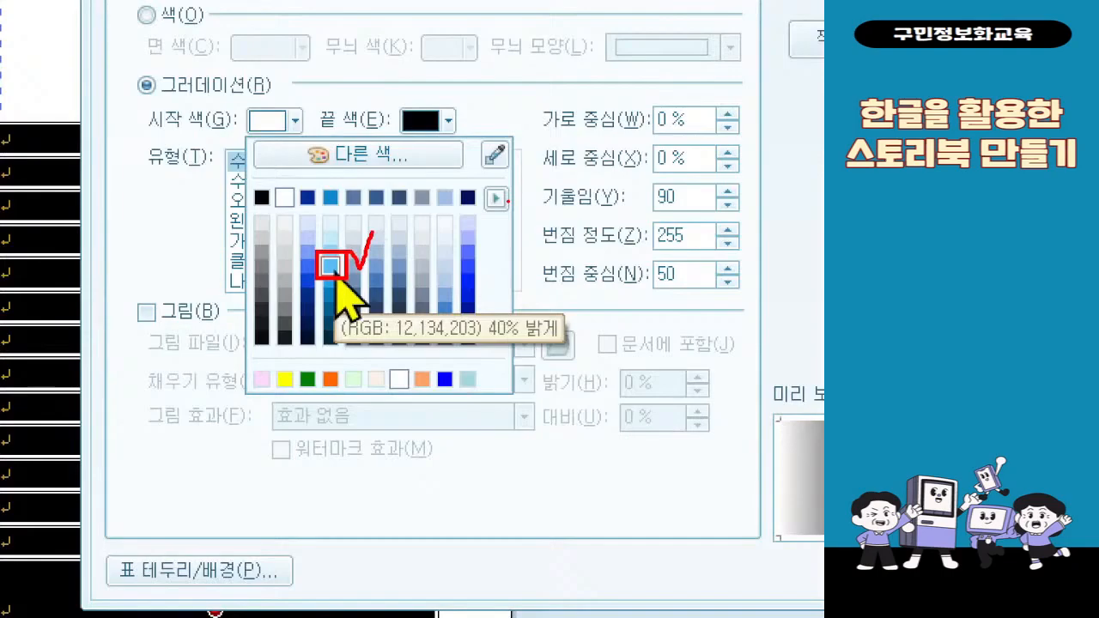
{"action": "left_click", "coordinate": [330, 266]}
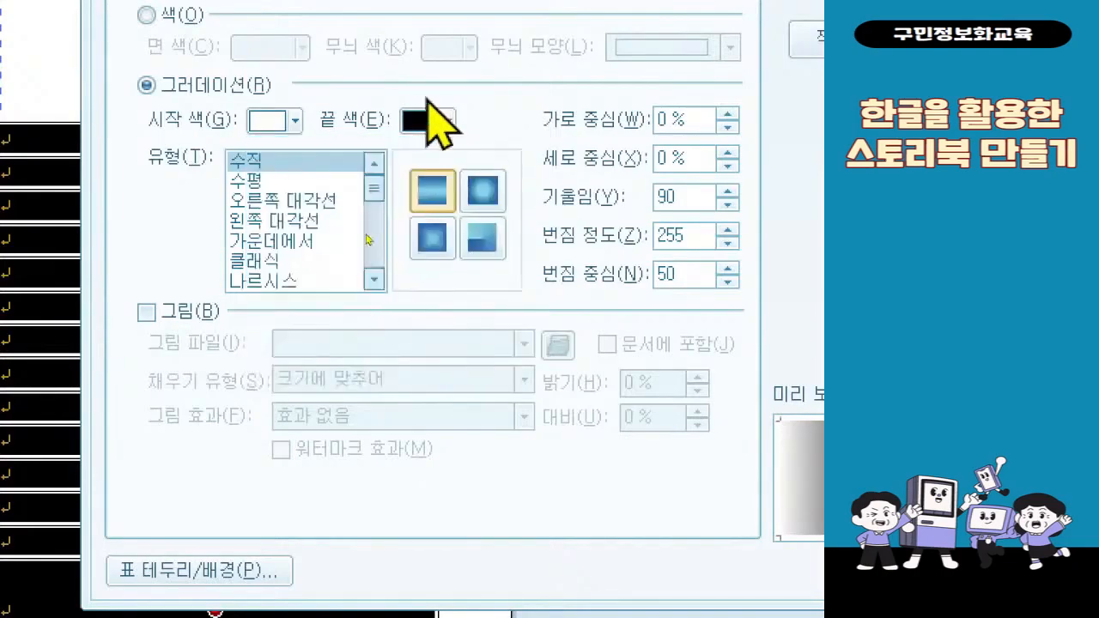
{"action": "left_click", "coordinate": [258, 127]}
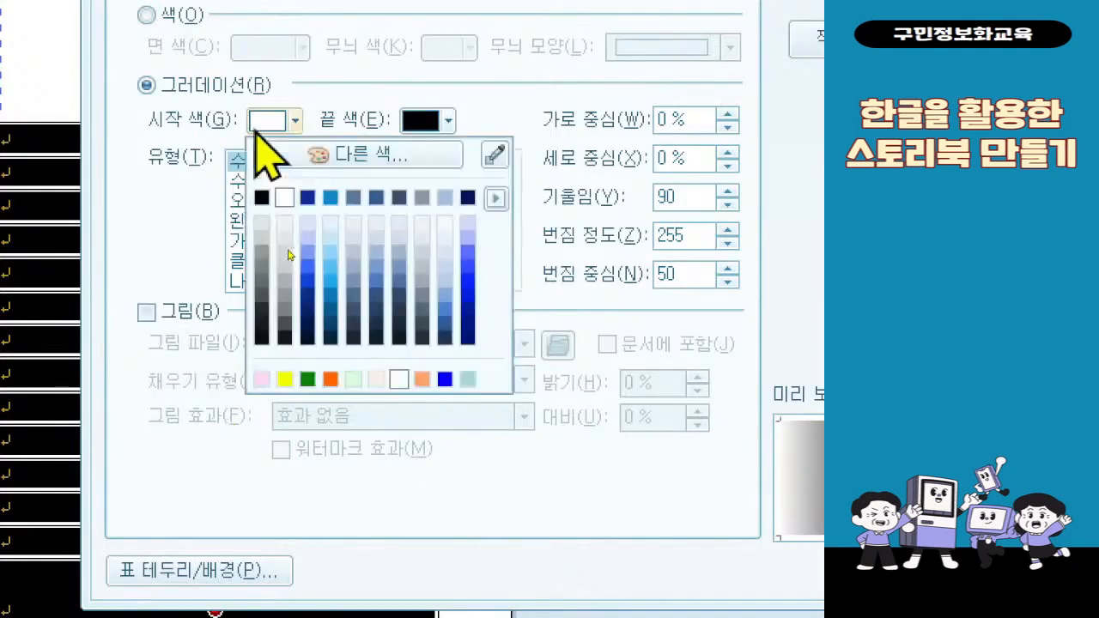
{"action": "left_click", "coordinate": [342, 273]}
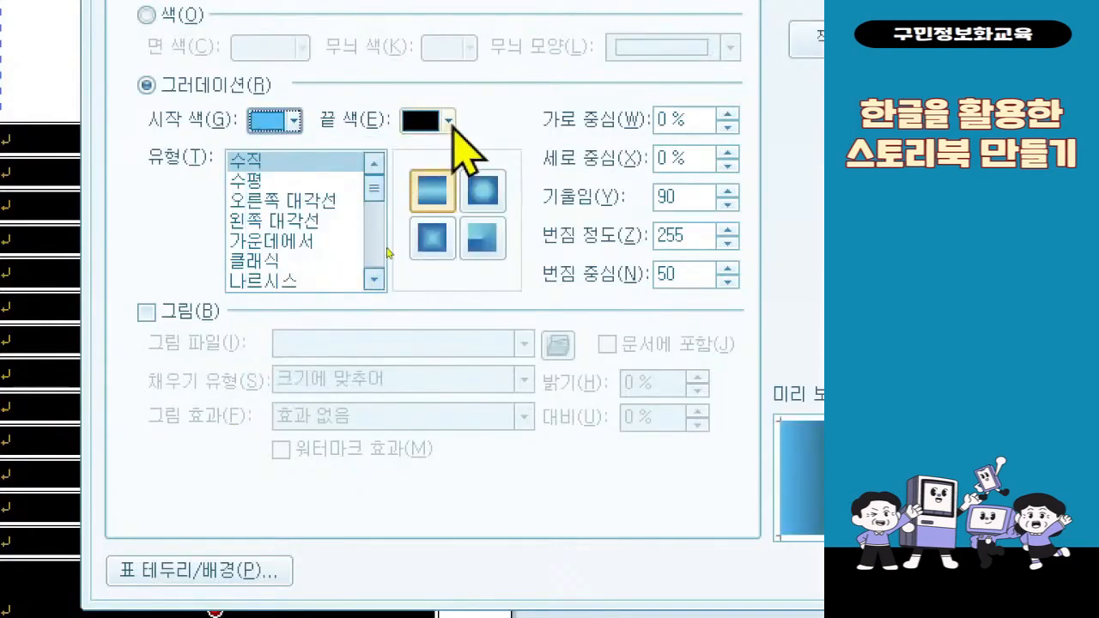
Set the gradient's end color to the orange shade in the brown column of the 오피스 color theme
{"action": "left_click", "coordinate": [453, 125]}
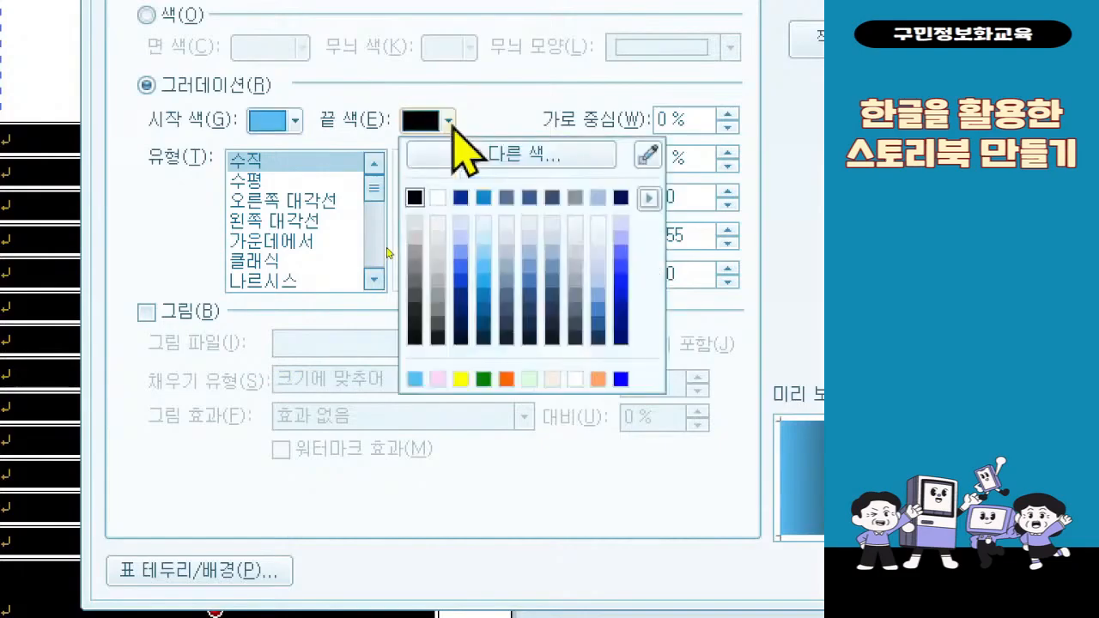
{"action": "left_click", "coordinate": [648, 198]}
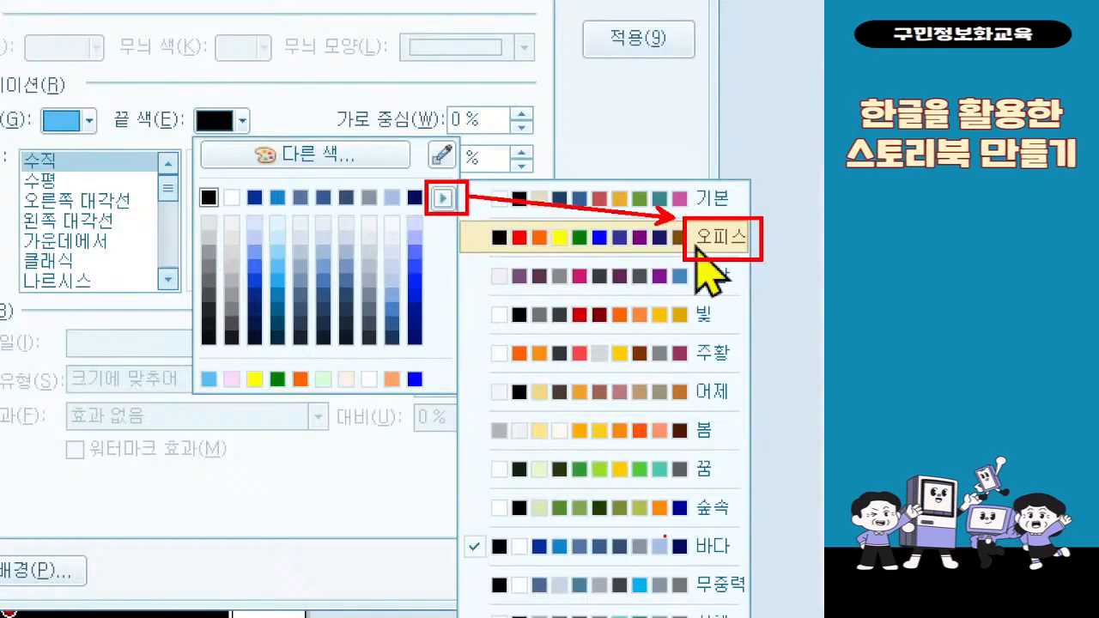
{"action": "left_click", "coordinate": [696, 244]}
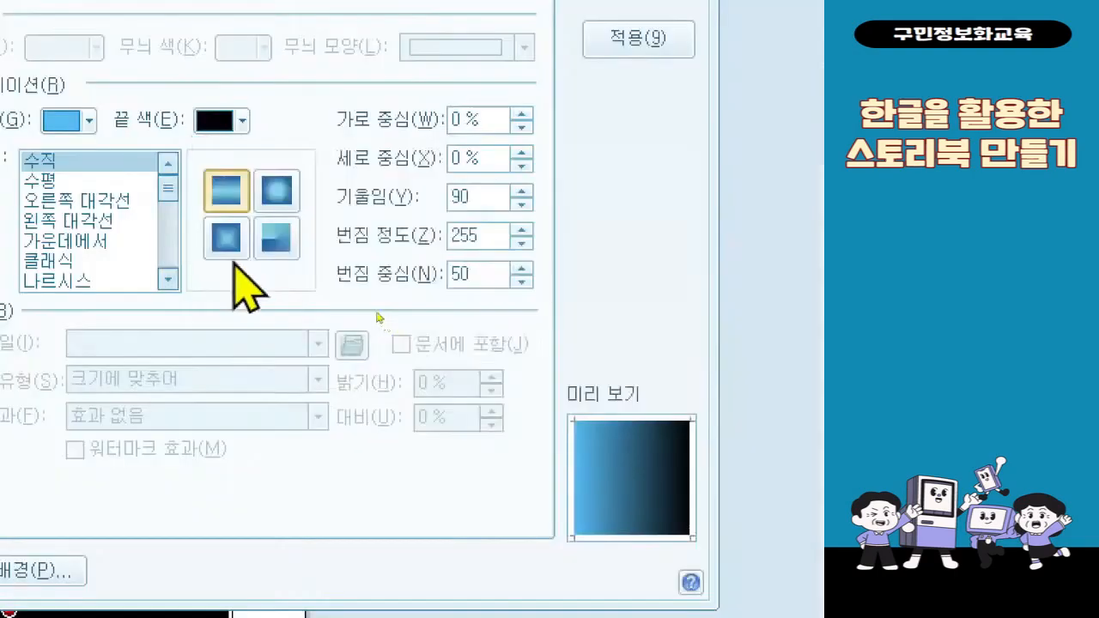
{"action": "left_click", "coordinate": [224, 120]}
{"action": "left_click", "coordinate": [440, 197]}
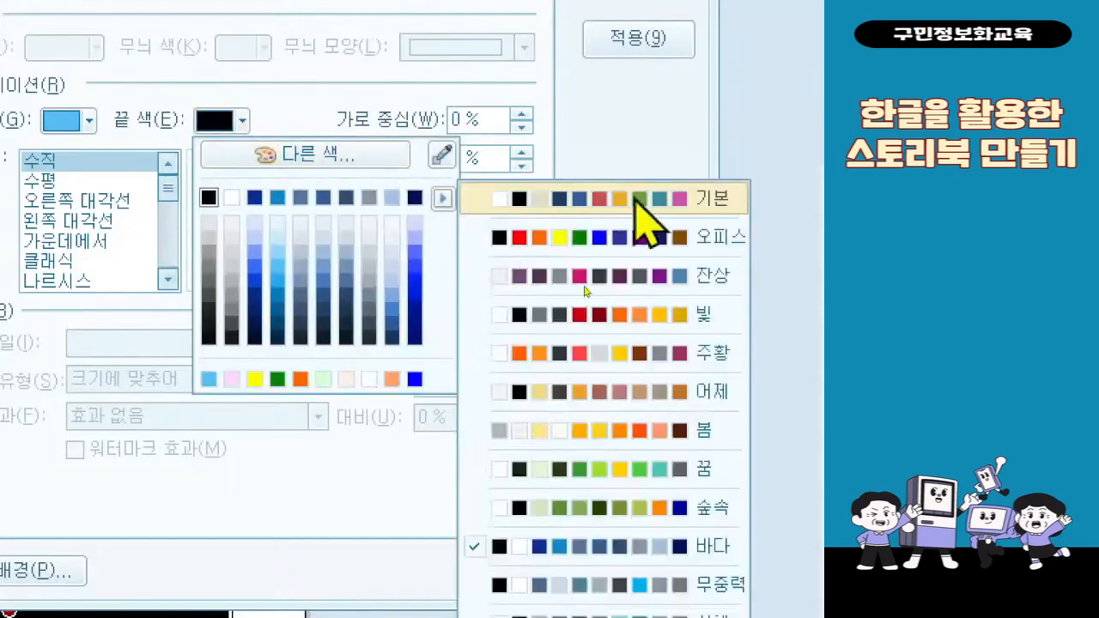
{"action": "left_click", "coordinate": [692, 250]}
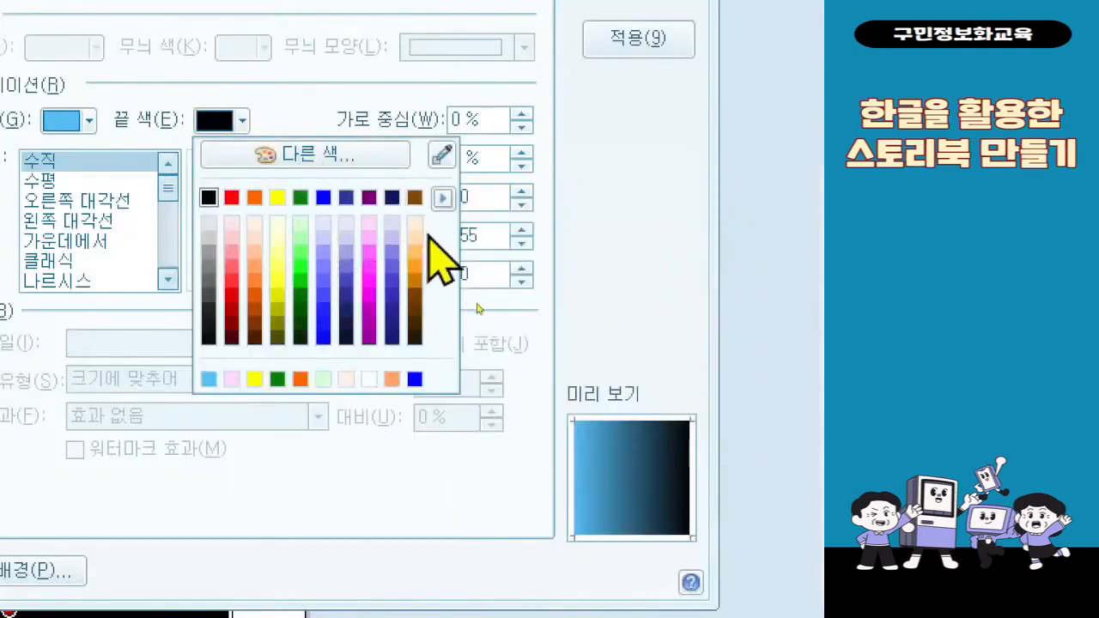
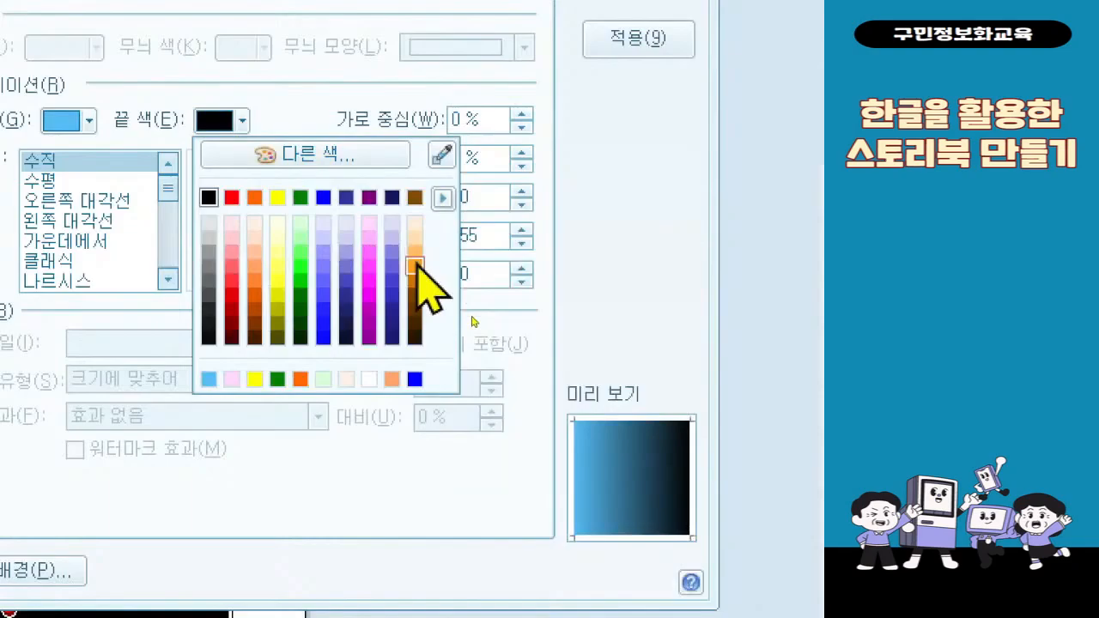
{"action": "left_click", "coordinate": [415, 267]}
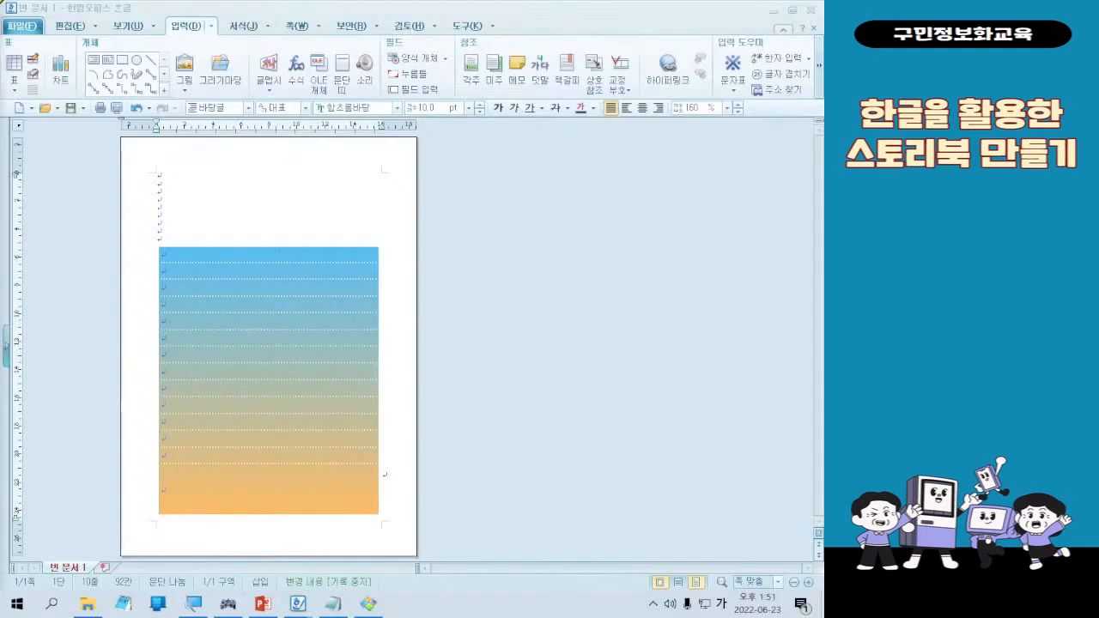
Bring up the finished MUSIC letter sheet image to examine its page background, and return to the document
{"action": "left_click", "coordinate": [370, 606]}
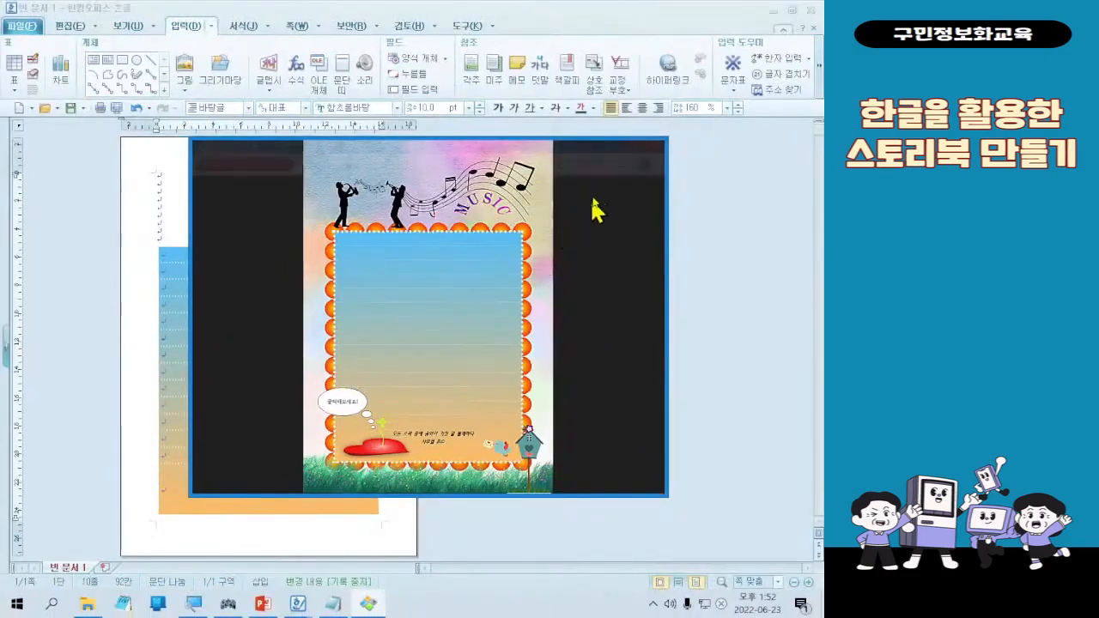
{"action": "left_click", "coordinate": [600, 146]}
{"action": "left_click", "coordinate": [400, 211]}
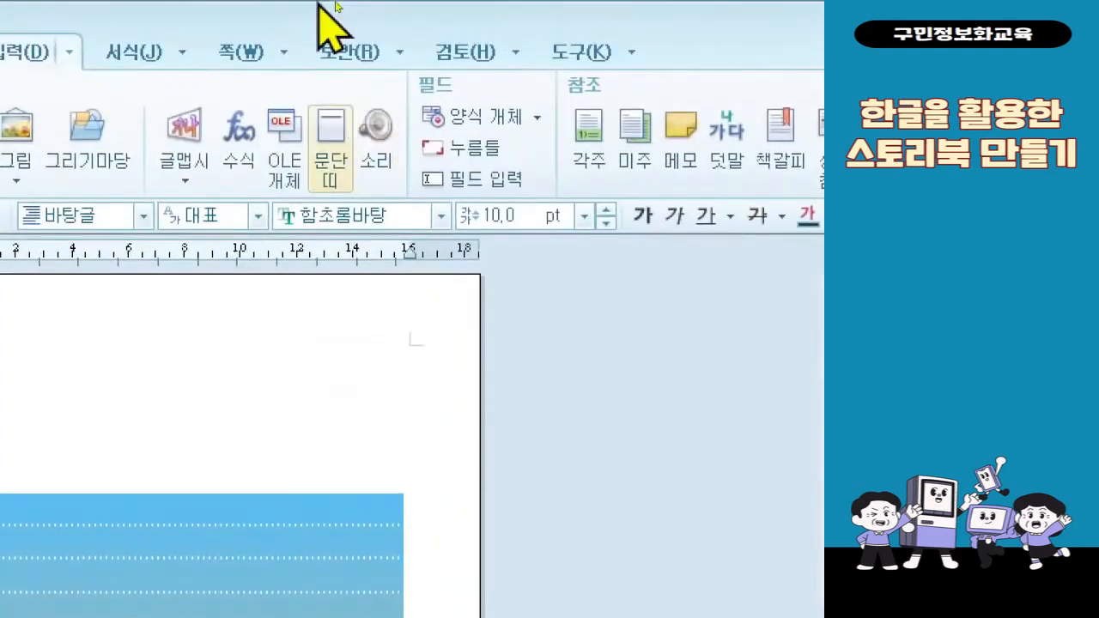
Open the page border and background settings (쪽 테두리/배경) and enable a picture fill (그림) for the page background
{"action": "left_click", "coordinate": [244, 59]}
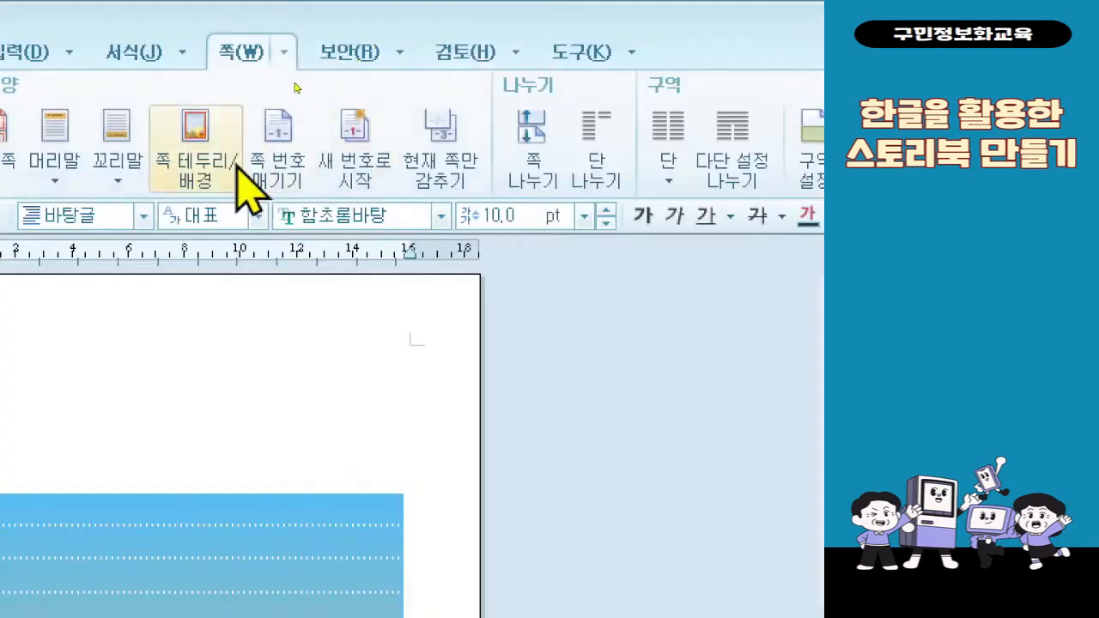
{"action": "left_click", "coordinate": [238, 168]}
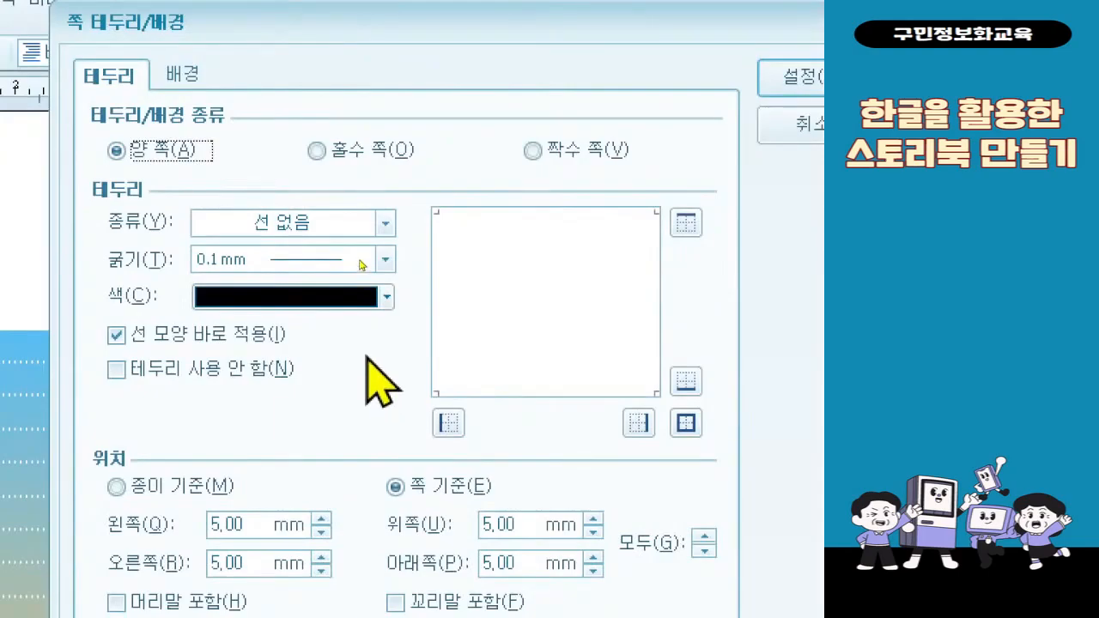
{"action": "left_click", "coordinate": [204, 77]}
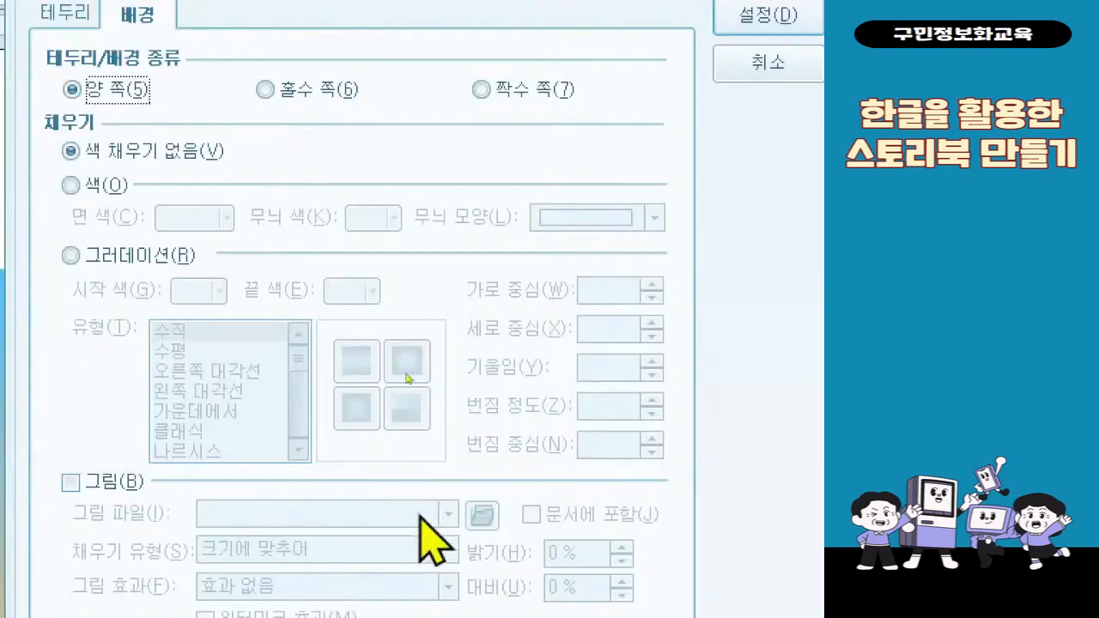
{"action": "left_click", "coordinate": [104, 482]}
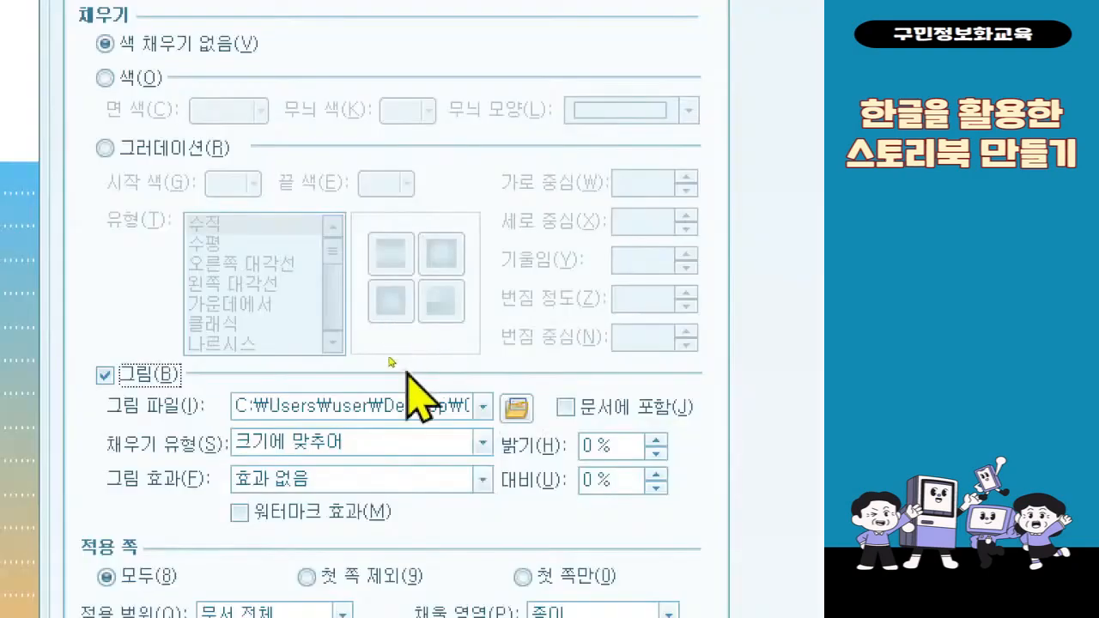
Browse for the background picture file in the 7회차 folder inside 예제파일 on the desktop (바탕 화면)
{"action": "left_click", "coordinate": [516, 408]}
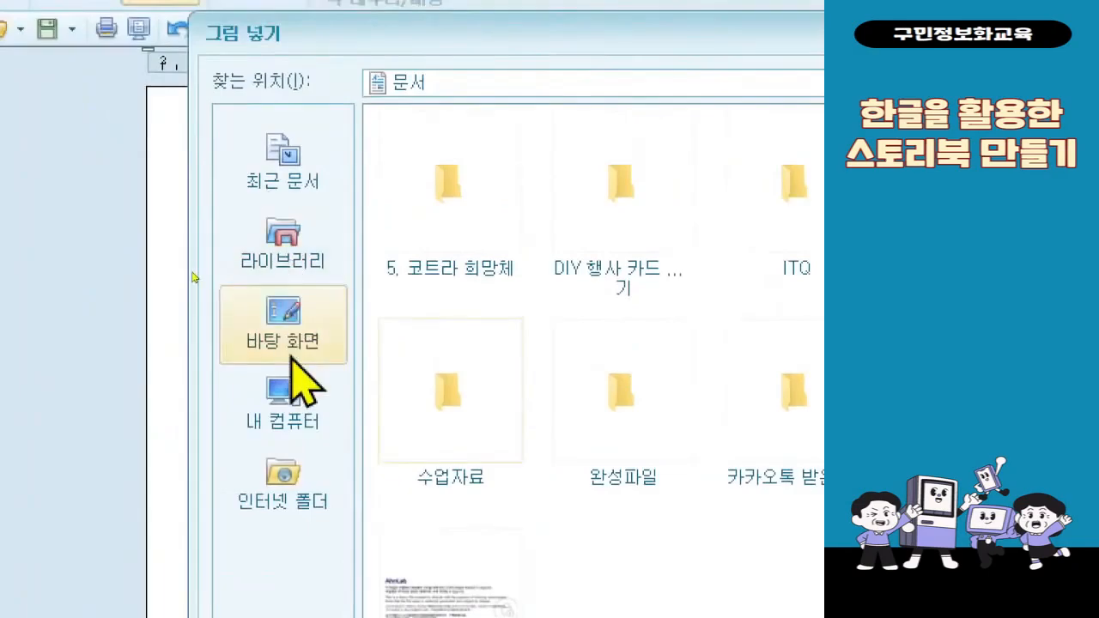
{"action": "left_click", "coordinate": [292, 361]}
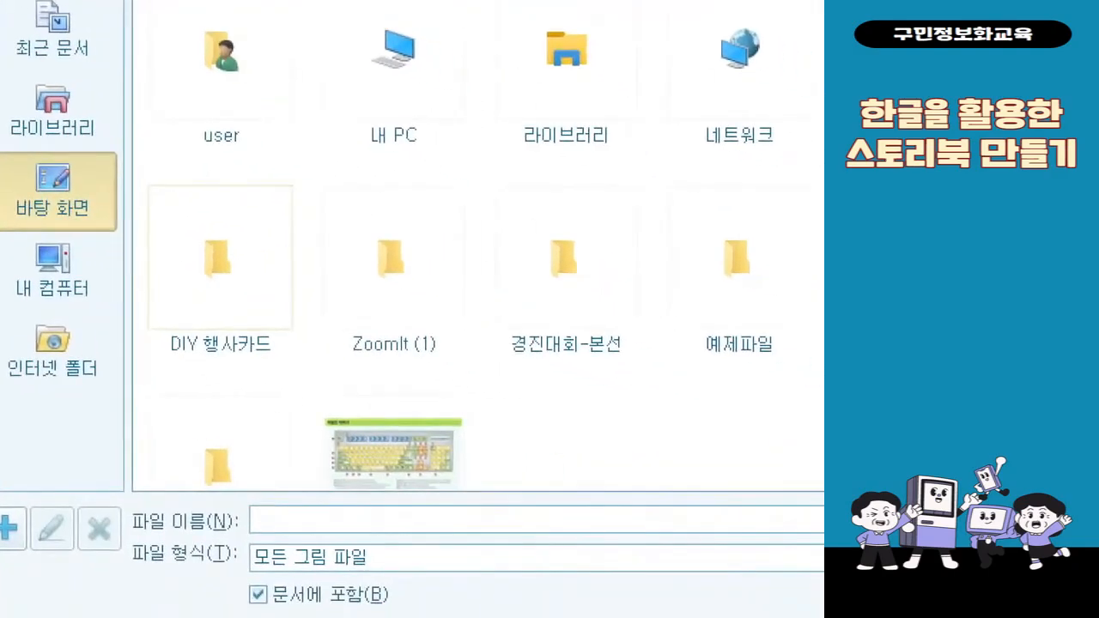
{"action": "mouse_move", "coordinate": [681, 178]}
{"action": "left_mouse_down"}
{"action": "mouse_move", "coordinate": [822, 338]}
{"action": "mouse_move", "coordinate": [822, 363]}
{"action": "left_mouse_up"}
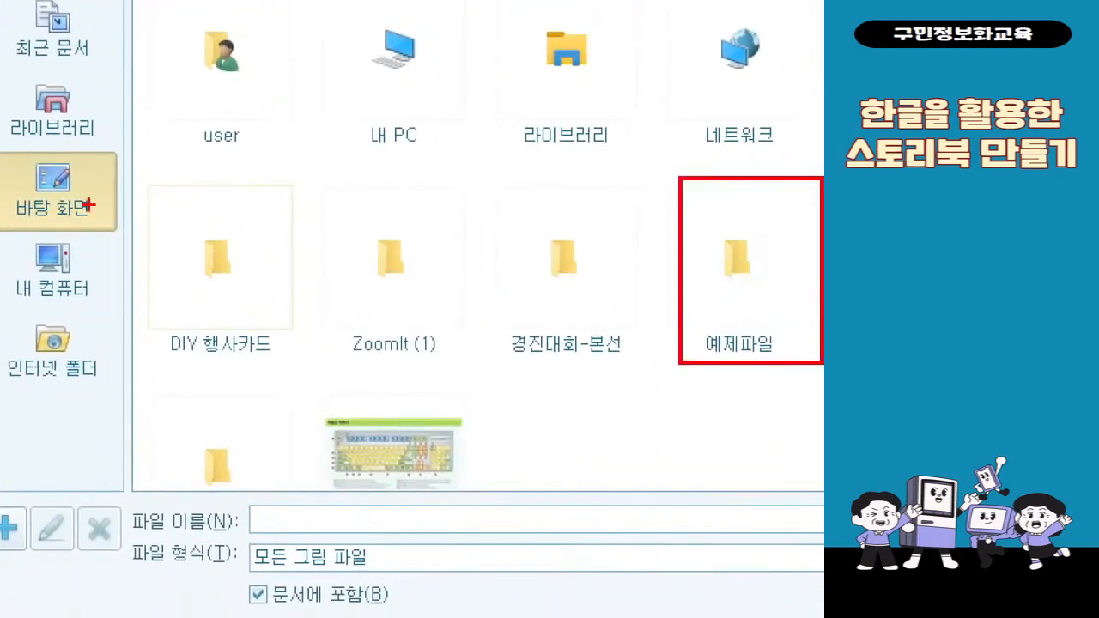
{"action": "left_click_drag", "start_coordinate": [2, 140], "coordinate": [138, 232]}
{"action": "left_click_drag", "start_coordinate": [684, 319], "coordinate": [148, 194]}
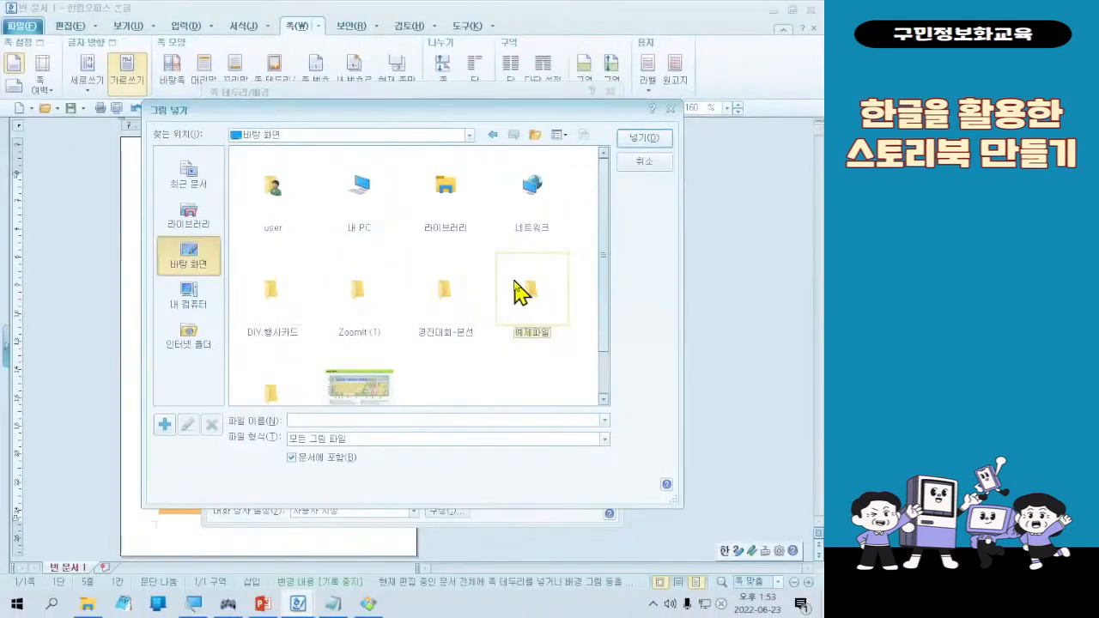
{"action": "double_click", "coordinate": [721, 267]}
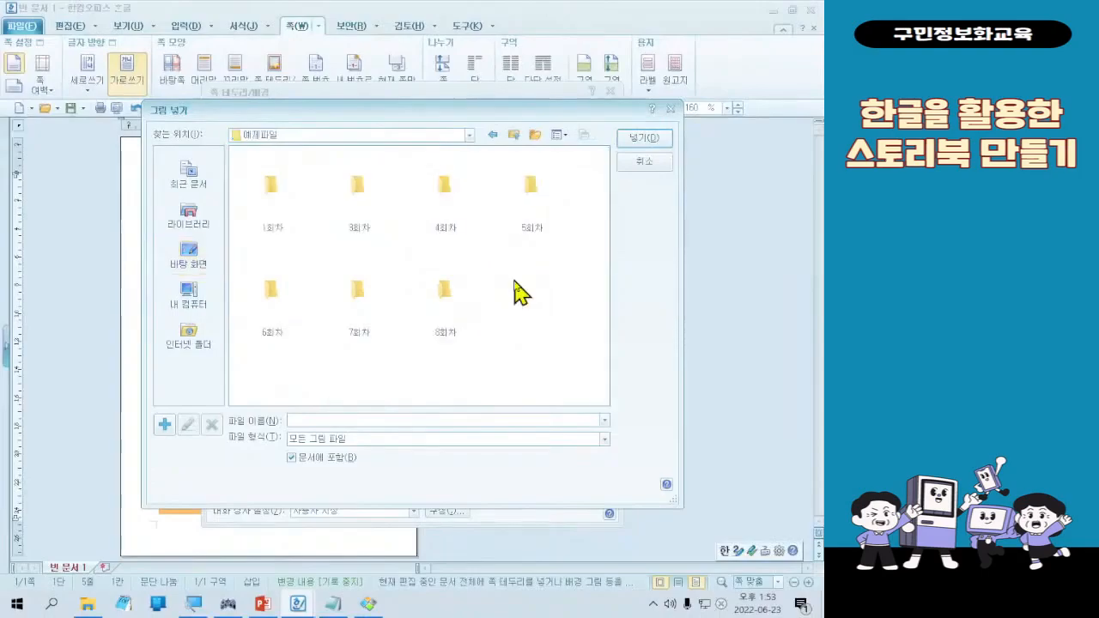
{"action": "left_click", "coordinate": [344, 299]}
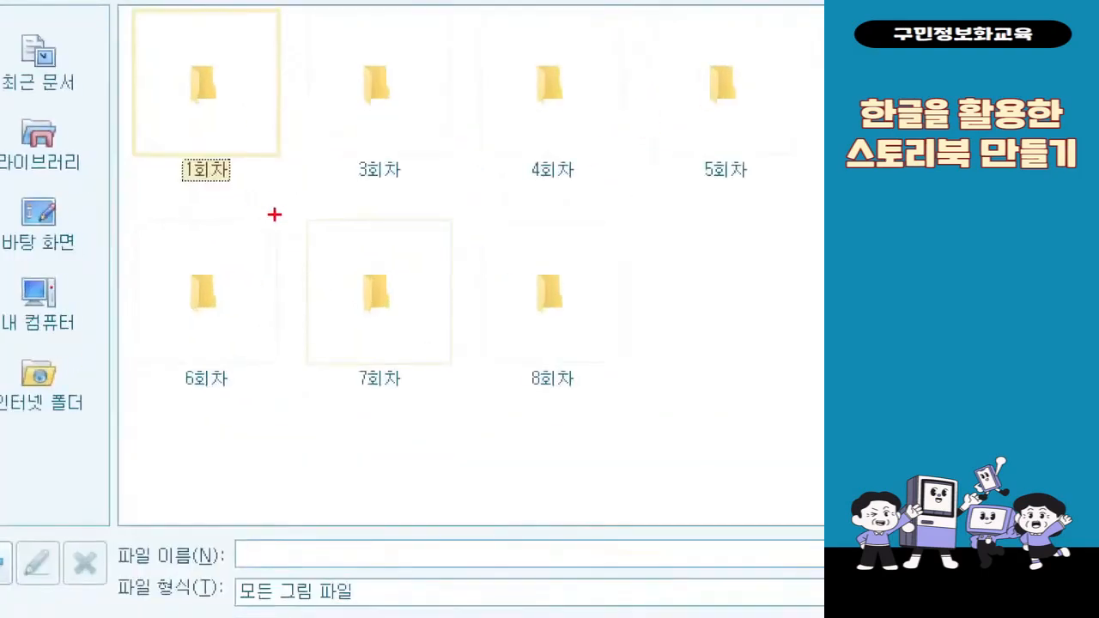
{"action": "left_click_drag", "start_coordinate": [307, 243], "coordinate": [409, 346]}
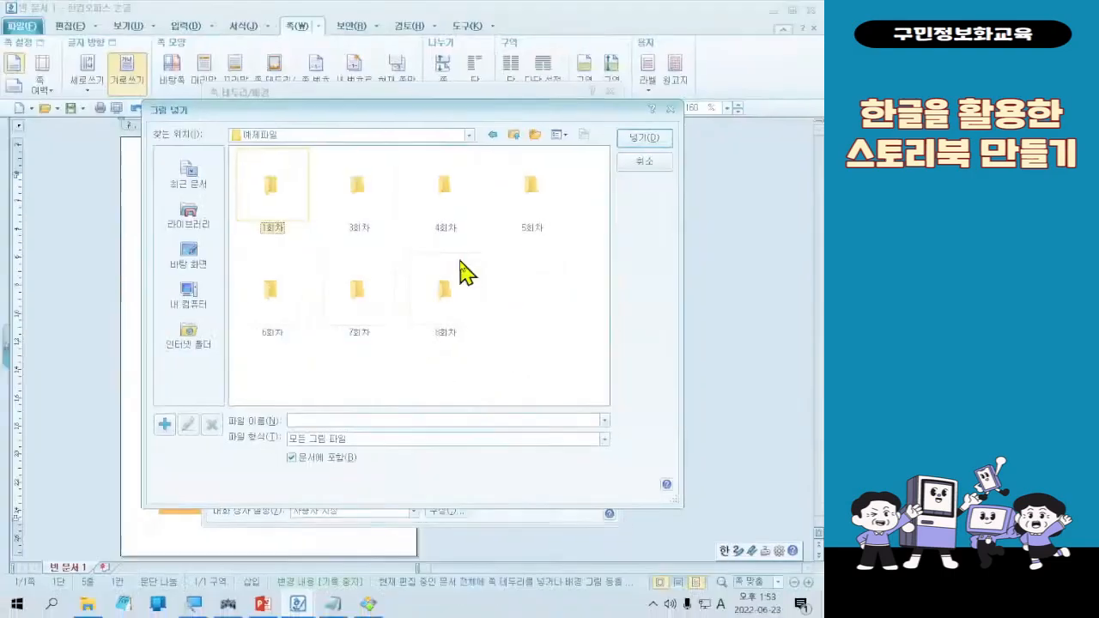
{"action": "left_click", "coordinate": [364, 331]}
{"action": "double_click", "coordinate": [354, 311]}
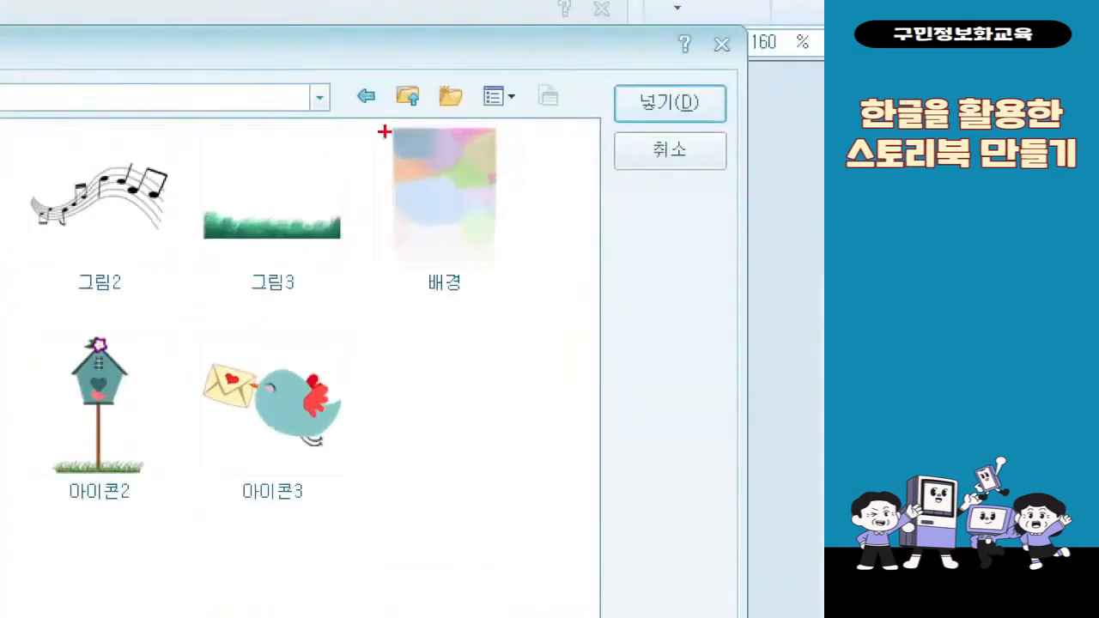
Insert the 배경 picture as the page background fill and apply the page settings
{"action": "left_click_drag", "start_coordinate": [494, 143], "coordinate": [581, 282]}
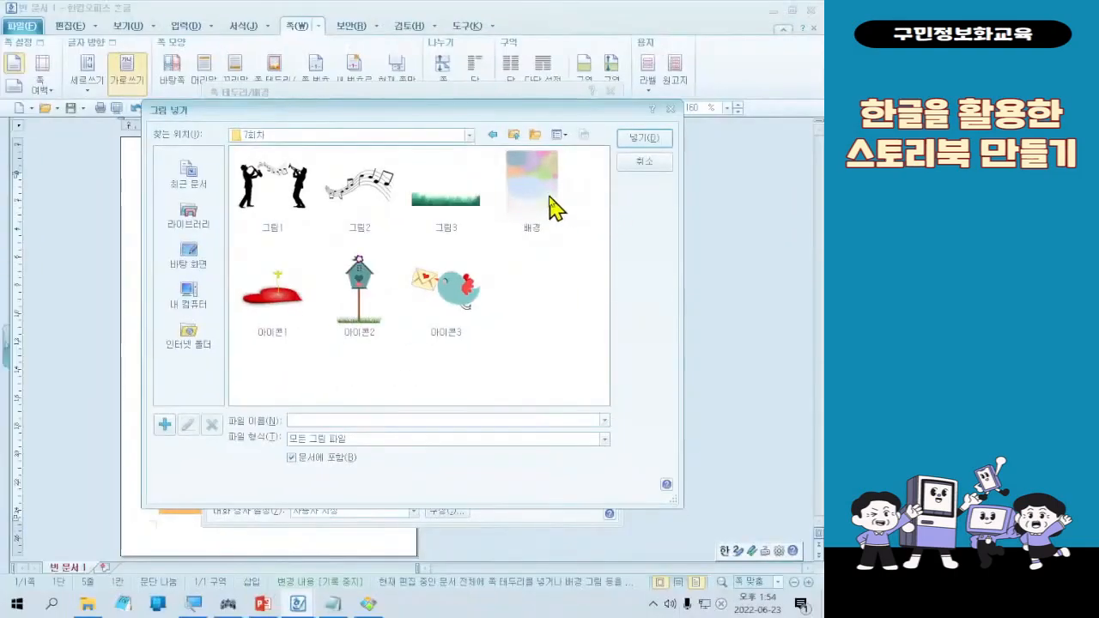
{"action": "double_click", "coordinate": [481, 241]}
{"action": "left_click", "coordinate": [582, 120]}
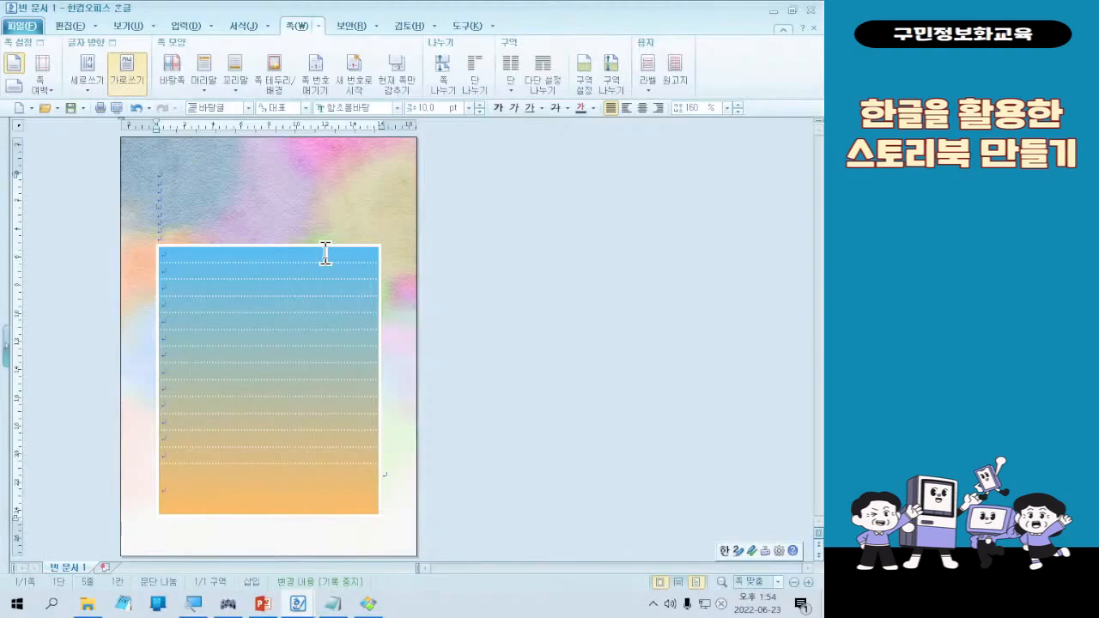
Bring up the finished MUSIC letter sheet image to examine the orange circles around the table, and return to the document
{"action": "left_click", "coordinate": [368, 603]}
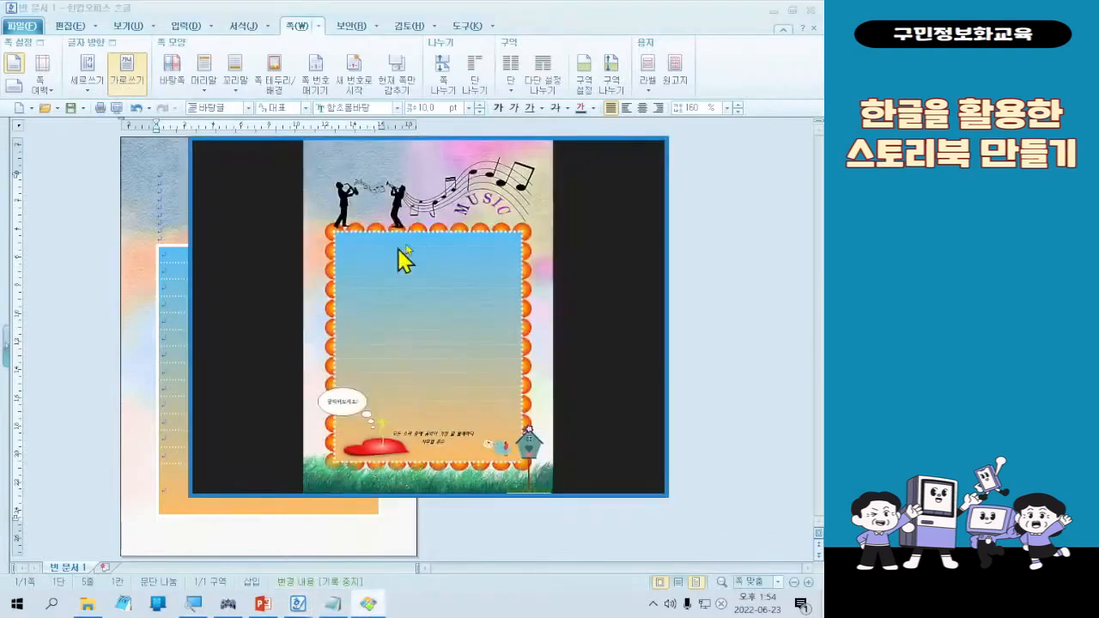
{"action": "left_click", "coordinate": [618, 171]}
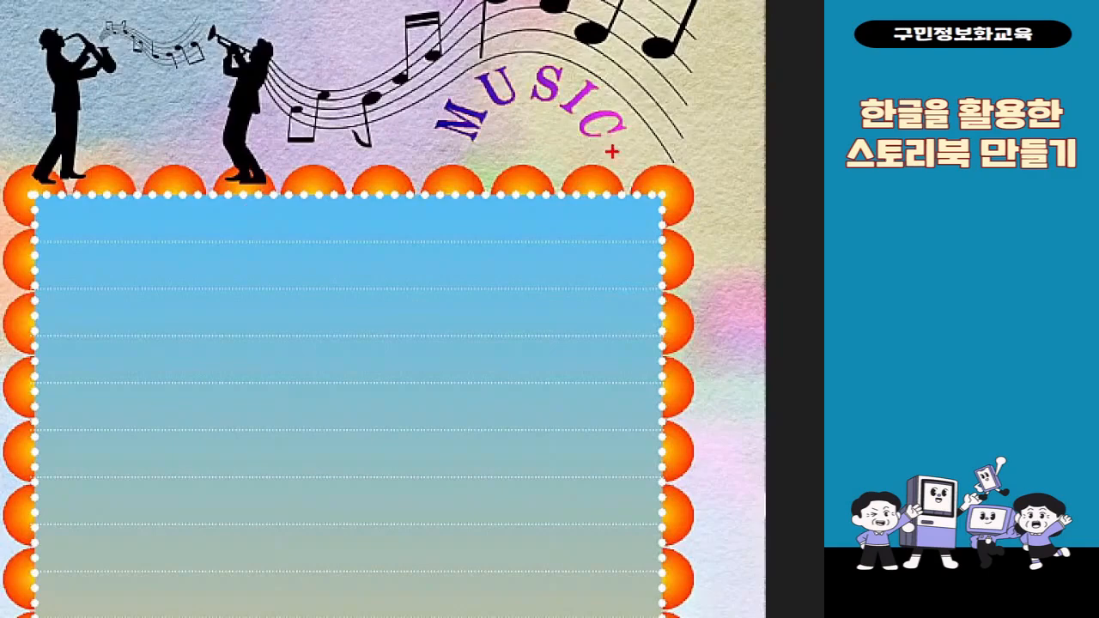
{"action": "mouse_move", "coordinate": [648, 229]}
{"action": "left_mouse_down"}
{"action": "mouse_move", "coordinate": [710, 175]}
{"action": "mouse_move", "coordinate": [635, 261]}
{"action": "mouse_move", "coordinate": [619, 242]}
{"action": "left_mouse_up"}
{"action": "mouse_move", "coordinate": [411, 347]}
{"action": "left_mouse_down"}
{"action": "mouse_move", "coordinate": [599, 252]}
{"action": "mouse_move", "coordinate": [611, 280]}
{"action": "left_mouse_up"}
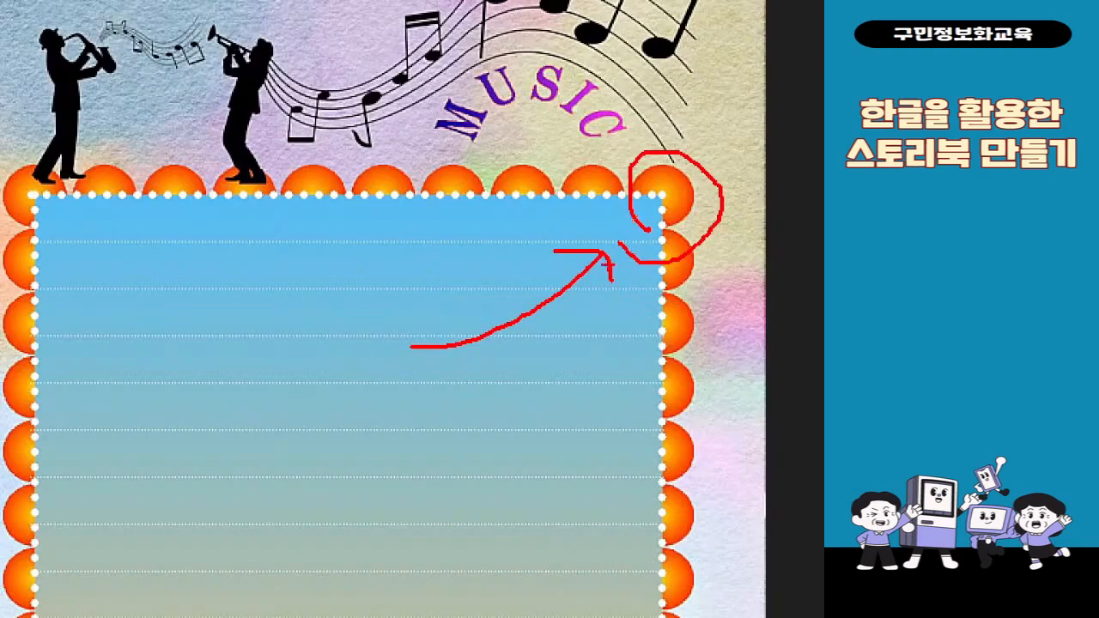
{"action": "key", "text": "Escape"}
{"action": "left_click", "coordinate": [759, 8]}
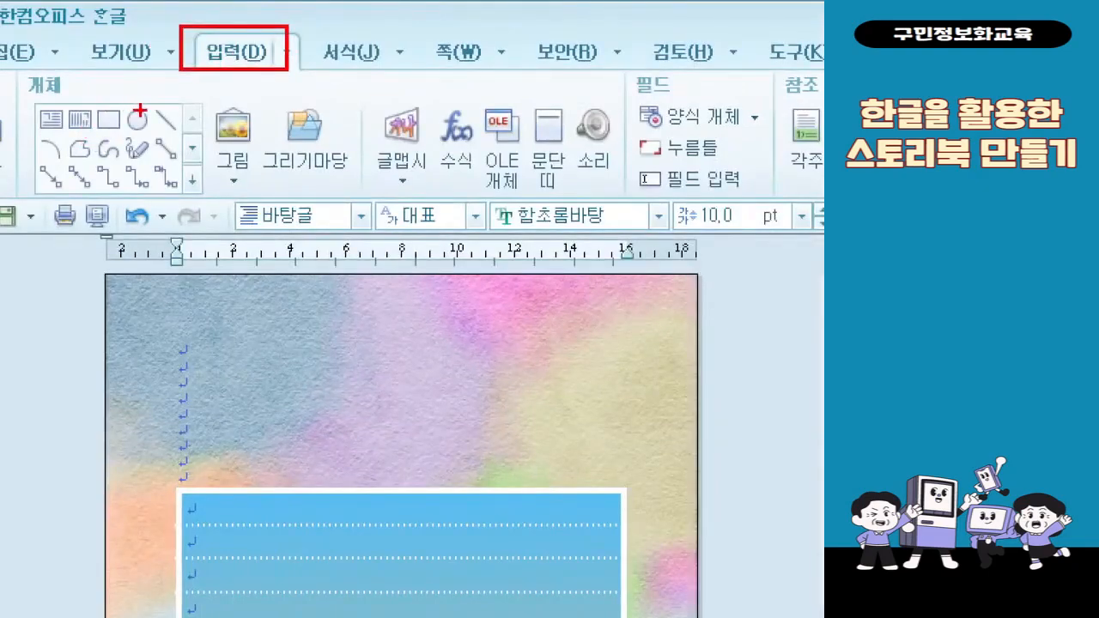
Draw a 30 mm circle over the upper-left corner of the gradient table with the ellipse shape
{"action": "mouse_move", "coordinate": [106, 95]}
{"action": "left_mouse_down"}
{"action": "mouse_move", "coordinate": [143, 104]}
{"action": "mouse_move", "coordinate": [170, 139]}
{"action": "mouse_move", "coordinate": [305, 68]}
{"action": "mouse_move", "coordinate": [271, 72]}
{"action": "left_mouse_up"}
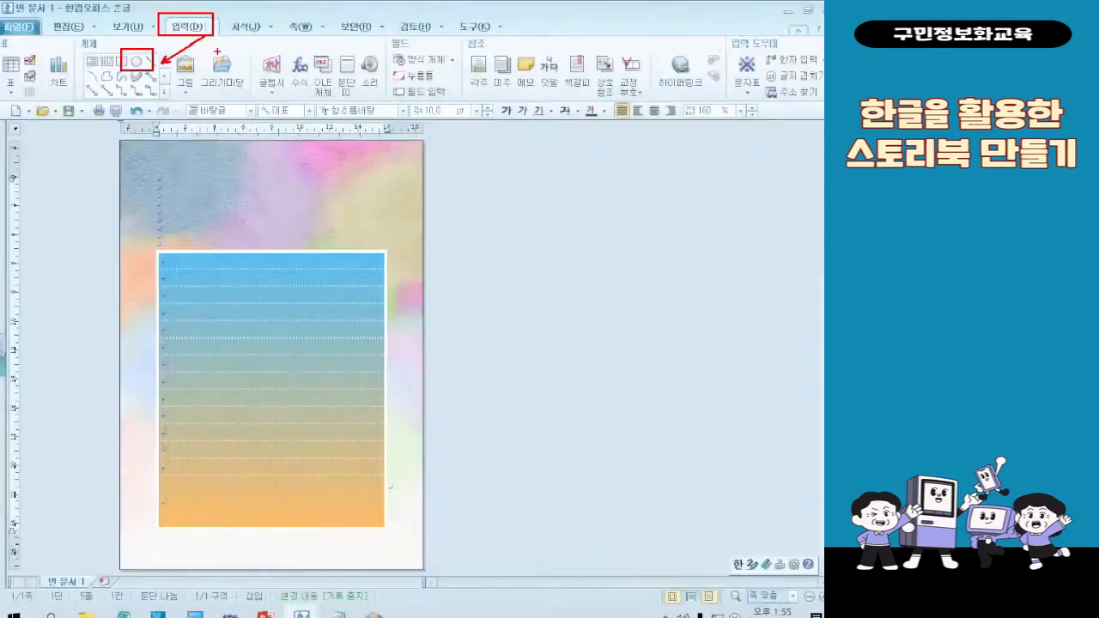
{"action": "left_click", "coordinate": [137, 60]}
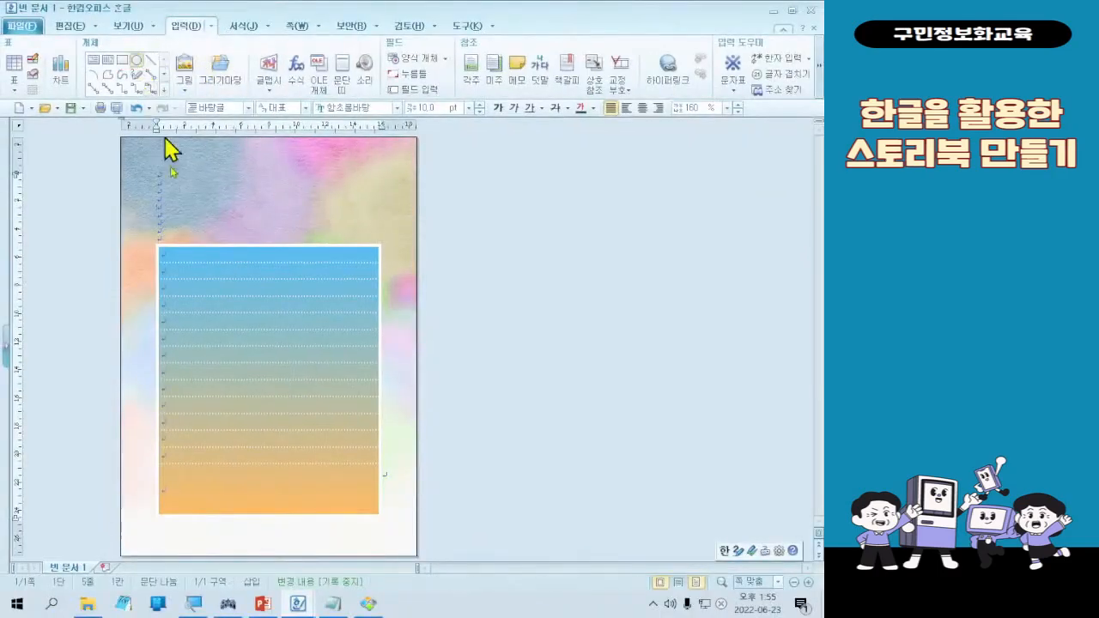
{"action": "left_click", "coordinate": [143, 233]}
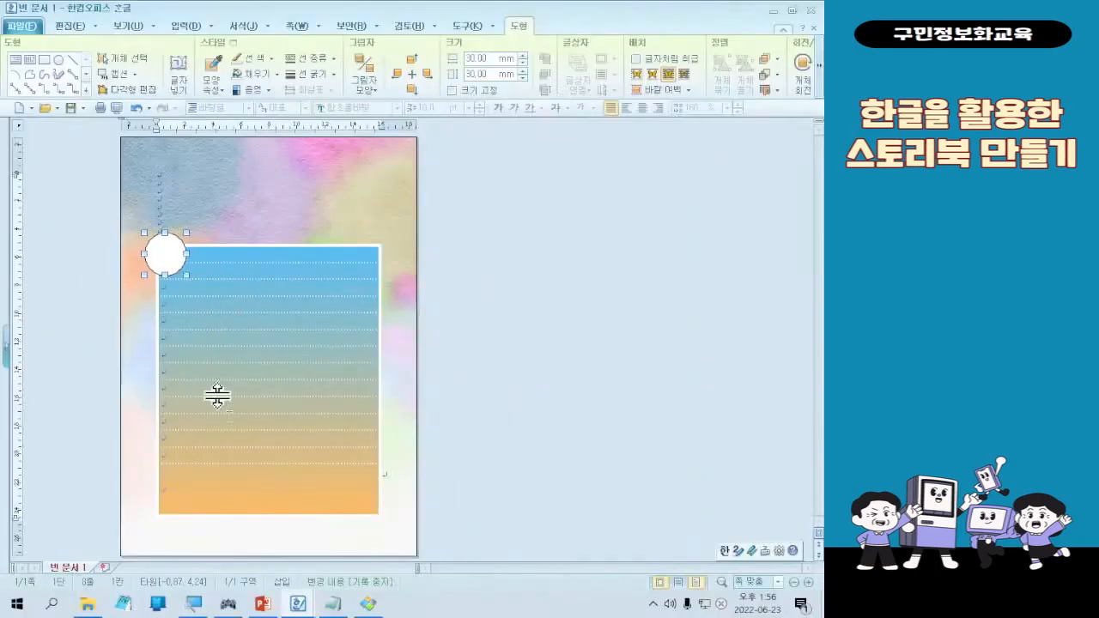
Compare the circle with the corner circle in the finished MUSIC letter sheet image, and return to the document
{"action": "left_click", "coordinate": [368, 603]}
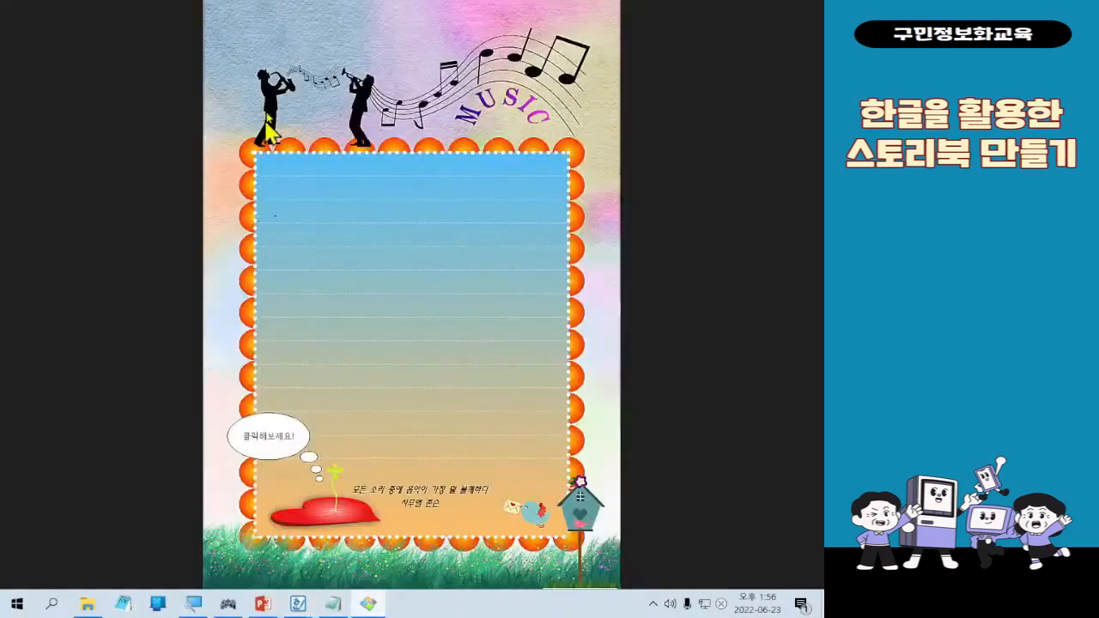
{"action": "key", "text": "ctrl+1"}
{"action": "left_click", "coordinate": [290, 161]}
{"action": "left_click_drag", "start_coordinate": [171, 90], "coordinate": [289, 193]}
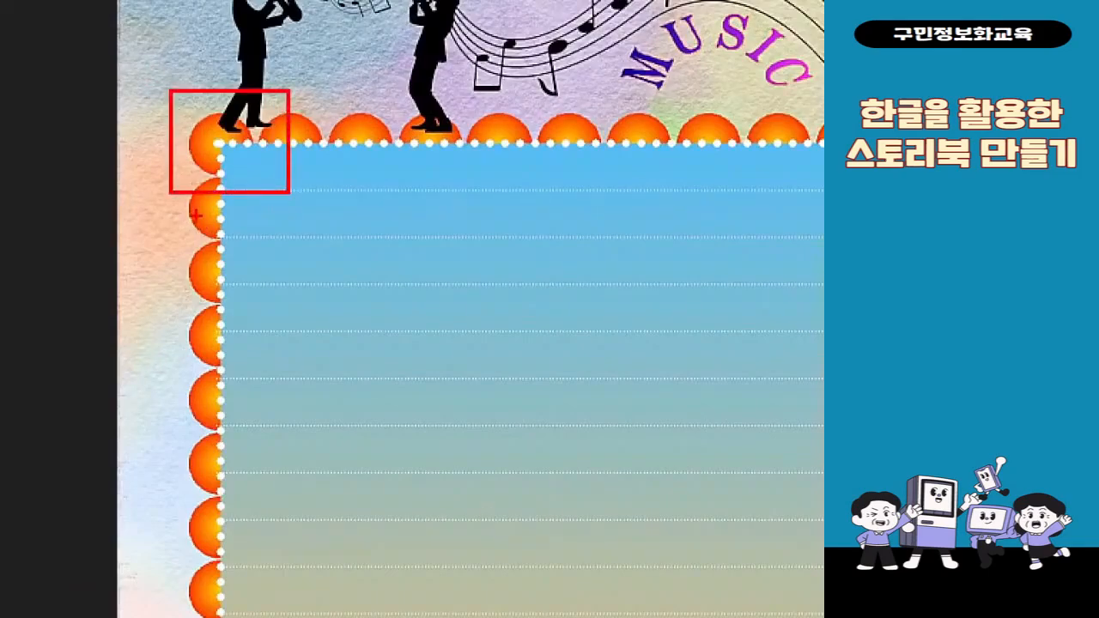
{"action": "key", "text": "Escape"}
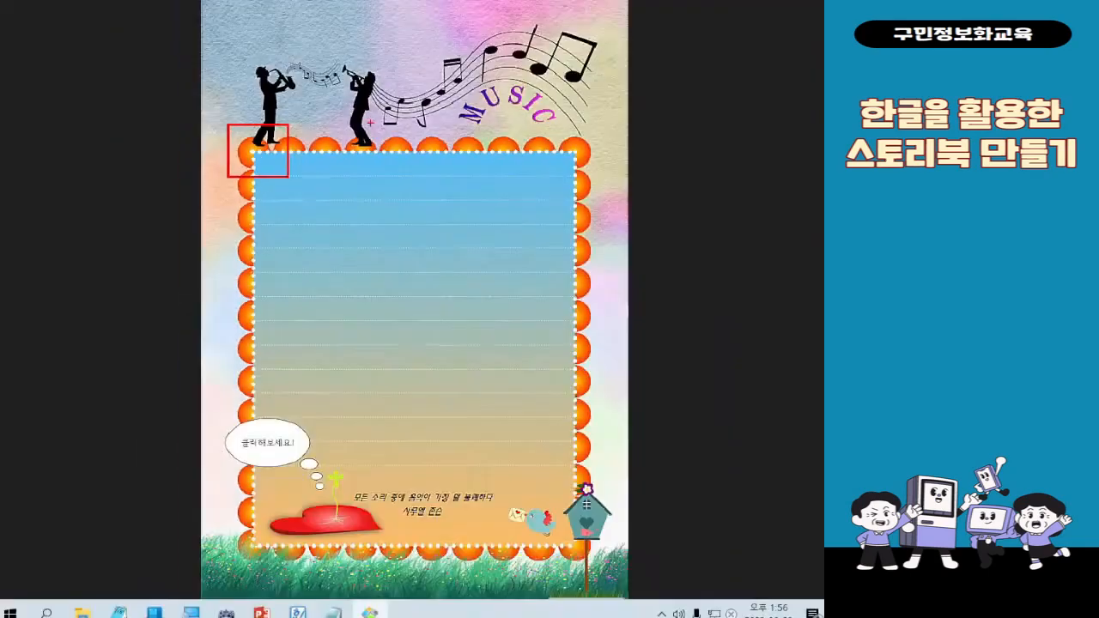
{"action": "left_click", "coordinate": [757, 8]}
{"action": "key", "text": "ctrl+4"}
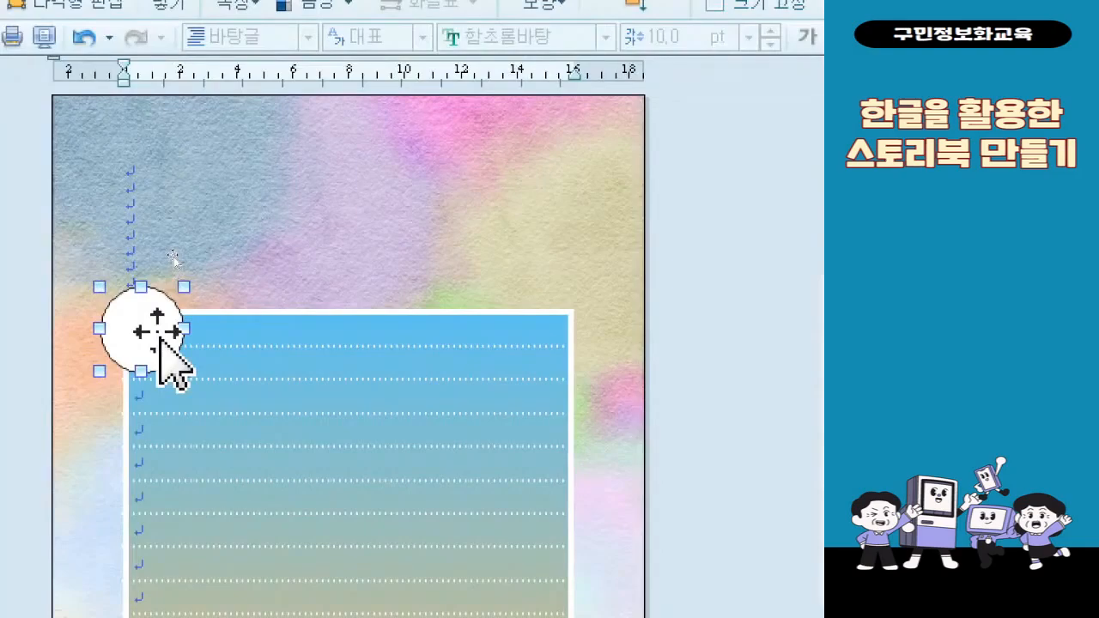
Open the circle's object properties (개체 속성) and set its width and height to 20 mm
{"action": "double_click", "coordinate": [160, 337]}
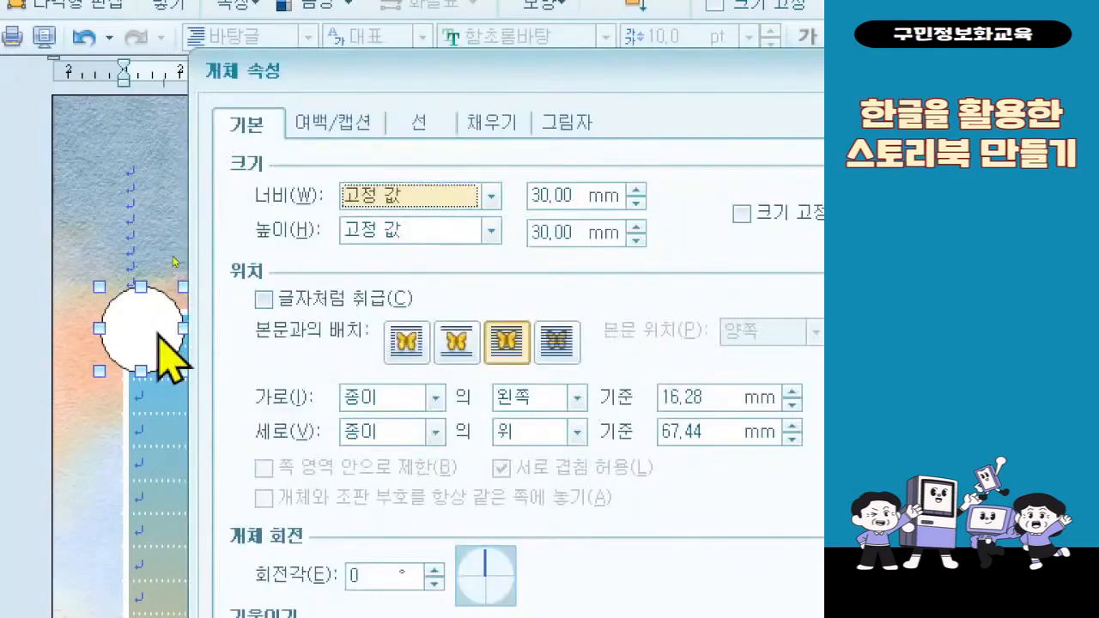
{"action": "double_click", "coordinate": [551, 196]}
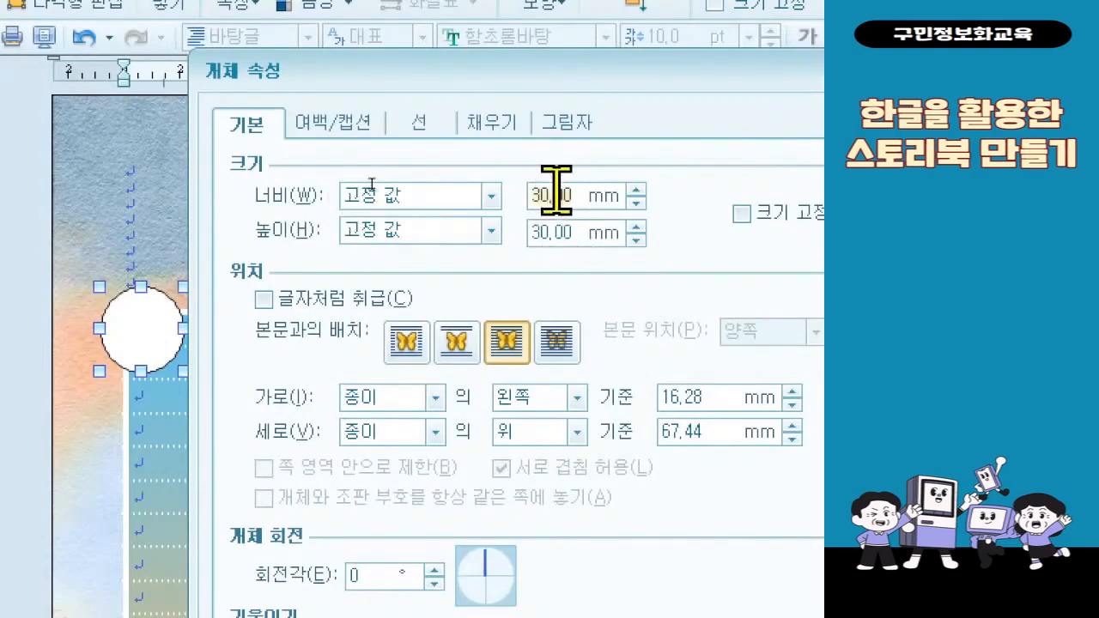
{"action": "type", "text": "32"}
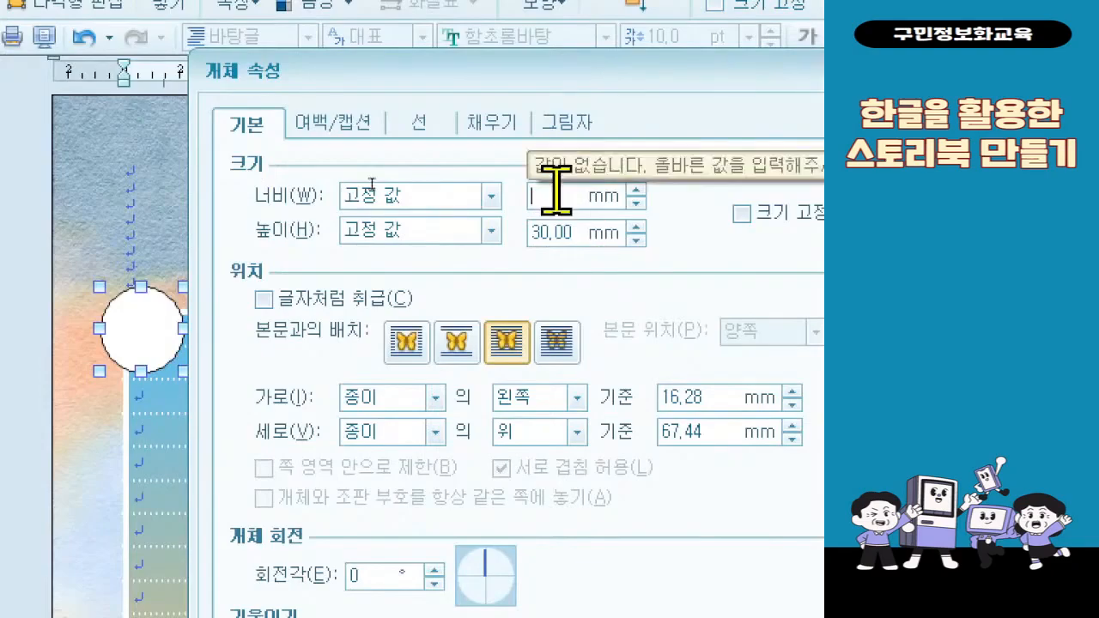
{"action": "type", "text": "20"}
{"action": "key", "text": "Tab"}
{"action": "key", "text": "Tab"}
{"action": "type", "text": "20"}
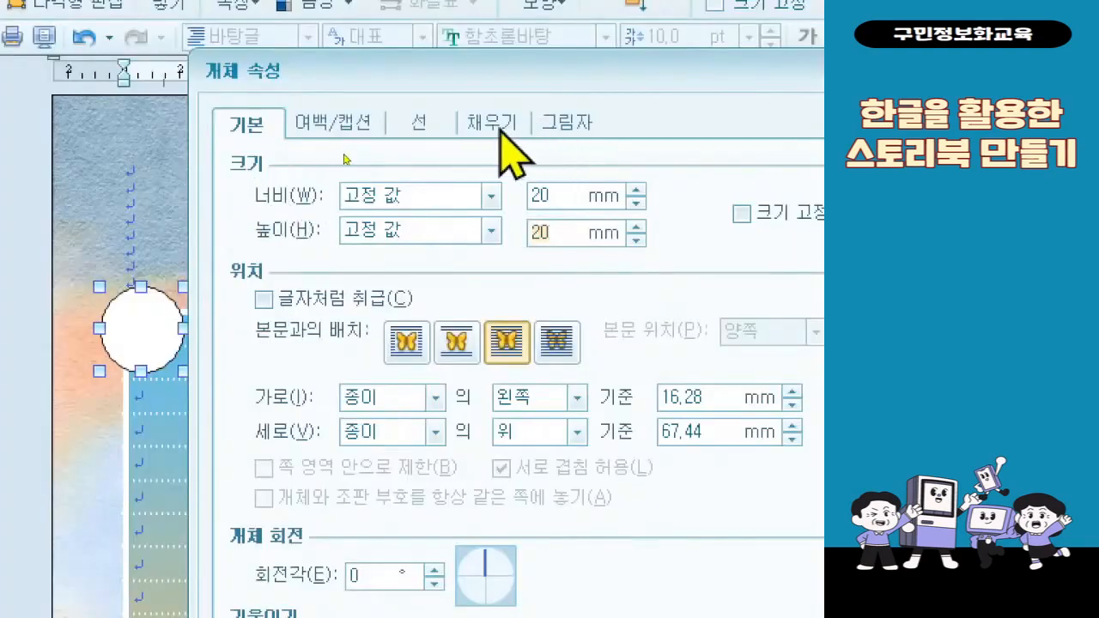
Give the circle a gradient fill (그러데이션) of the preset type 열광
{"action": "left_click", "coordinate": [491, 123]}
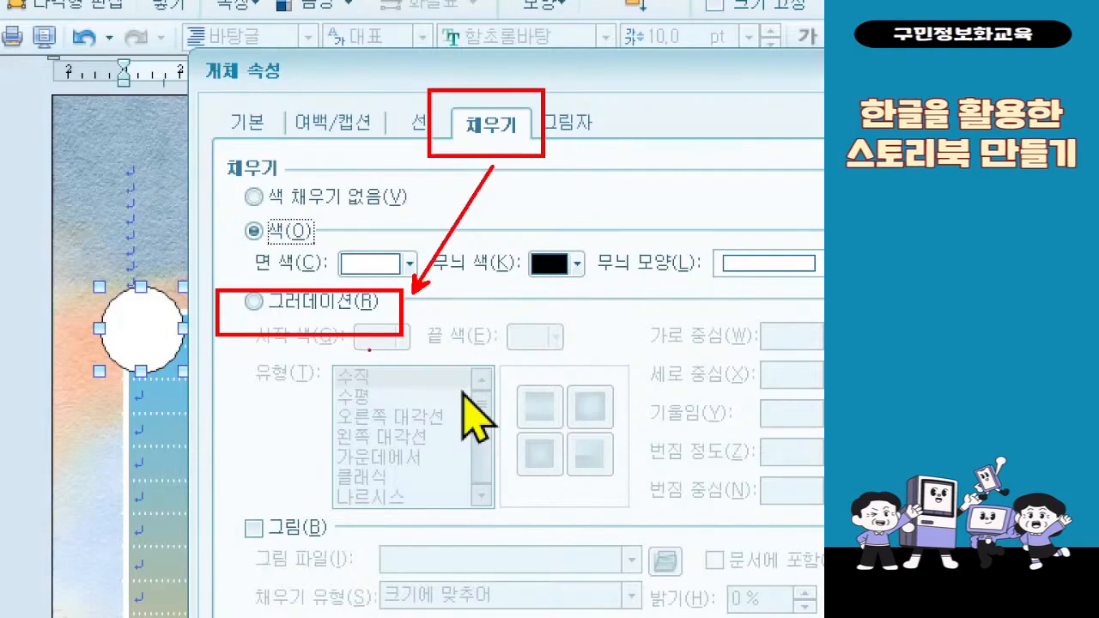
{"action": "left_click", "coordinate": [368, 304]}
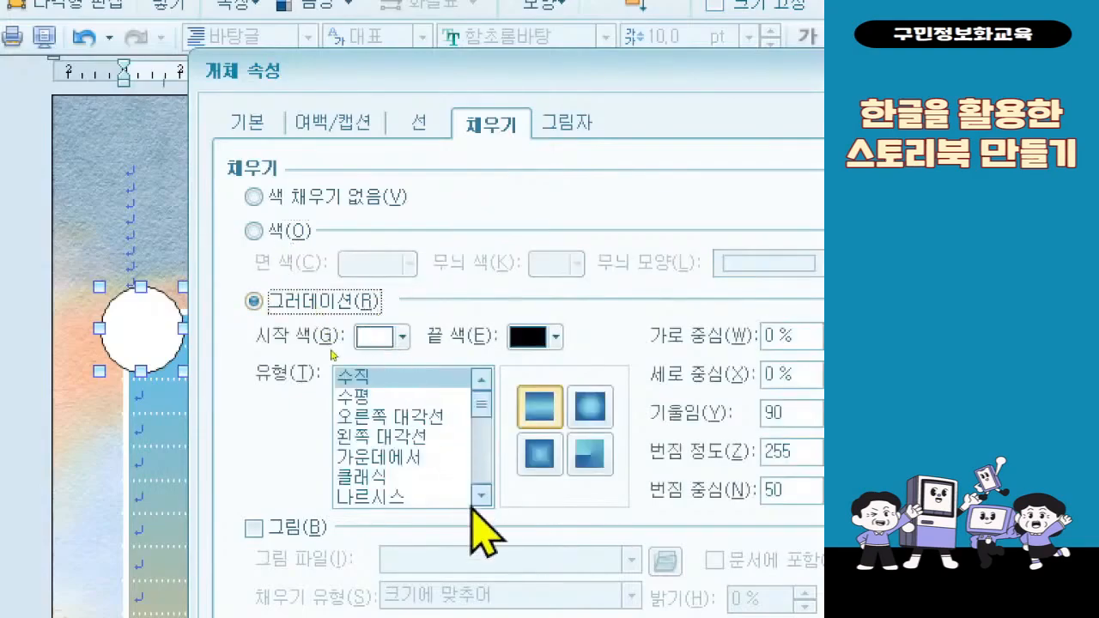
{"action": "left_click_drag", "start_coordinate": [484, 400], "coordinate": [498, 490]}
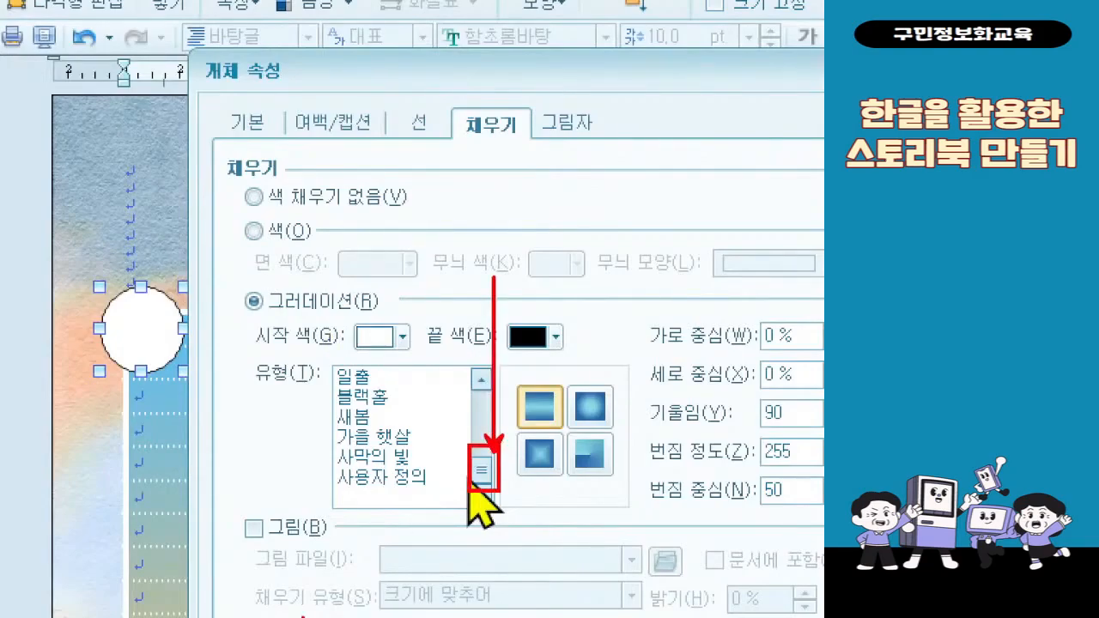
{"action": "left_click", "coordinate": [482, 379]}
{"action": "left_click", "coordinate": [482, 379]}
{"action": "left_click", "coordinate": [482, 379]}
{"action": "left_click", "coordinate": [482, 378]}
{"action": "left_click", "coordinate": [482, 379]}
{"action": "left_click", "coordinate": [482, 379]}
{"action": "left_click", "coordinate": [481, 379]}
{"action": "left_click", "coordinate": [397, 417]}
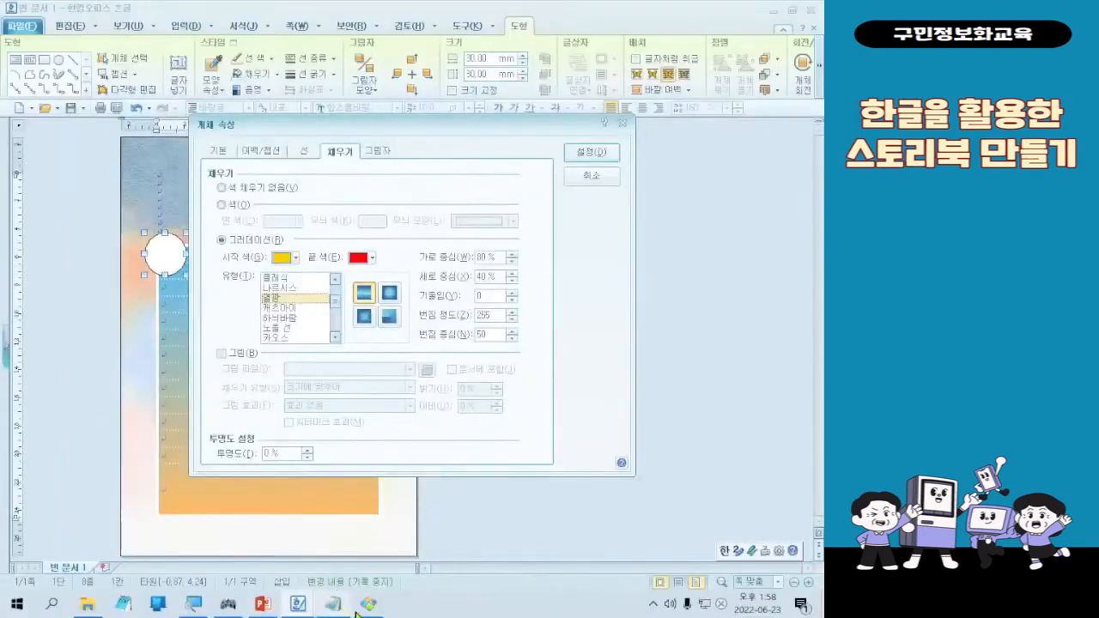
Check the circle colors in the finished image, then set the gradient's end color to orange and its shape to circular
{"action": "left_click", "coordinate": [368, 604]}
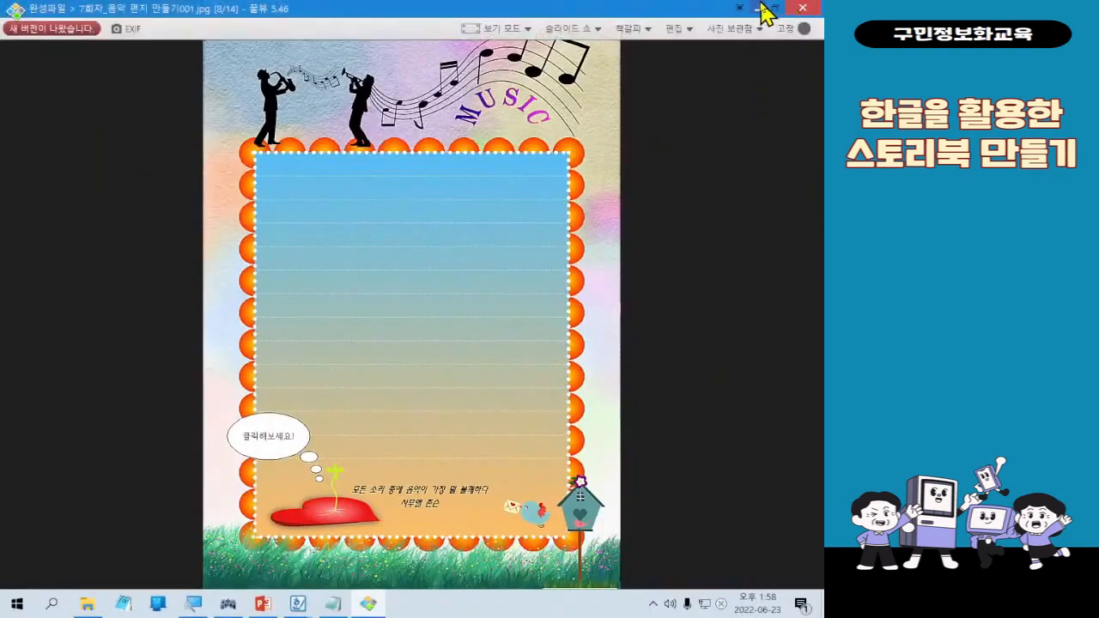
{"action": "left_click", "coordinate": [761, 7]}
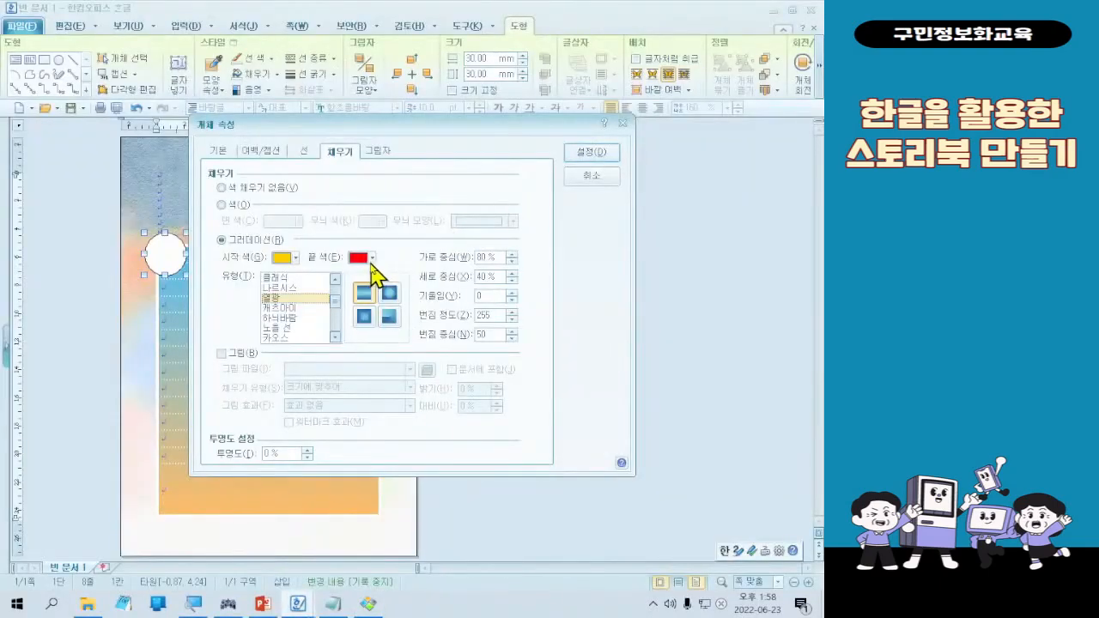
{"action": "left_click", "coordinate": [372, 261]}
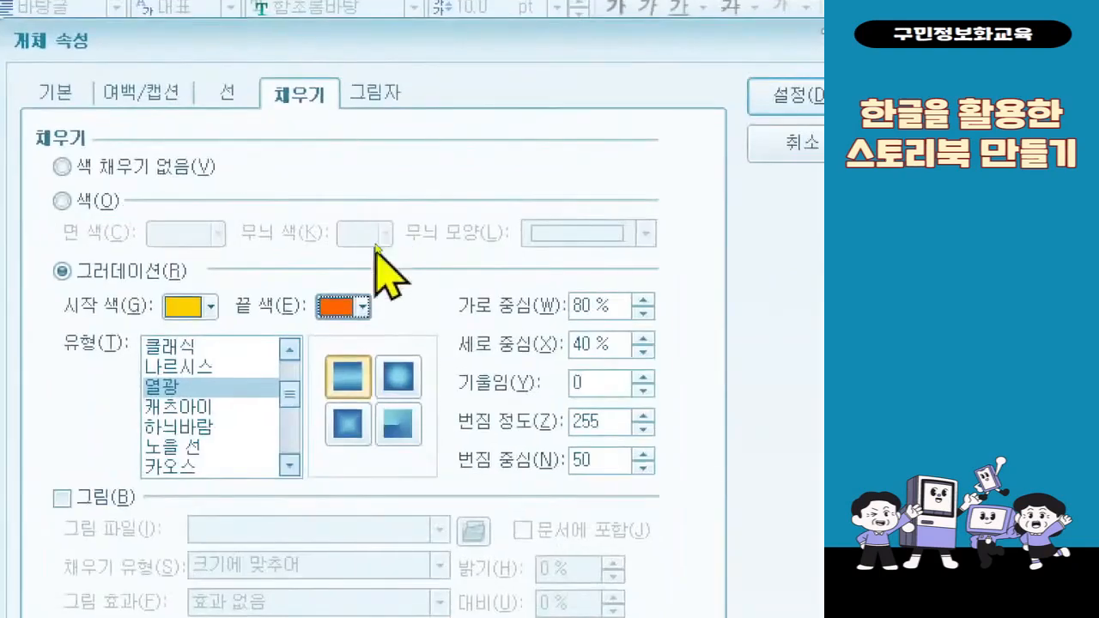
{"action": "left_click", "coordinate": [372, 258]}
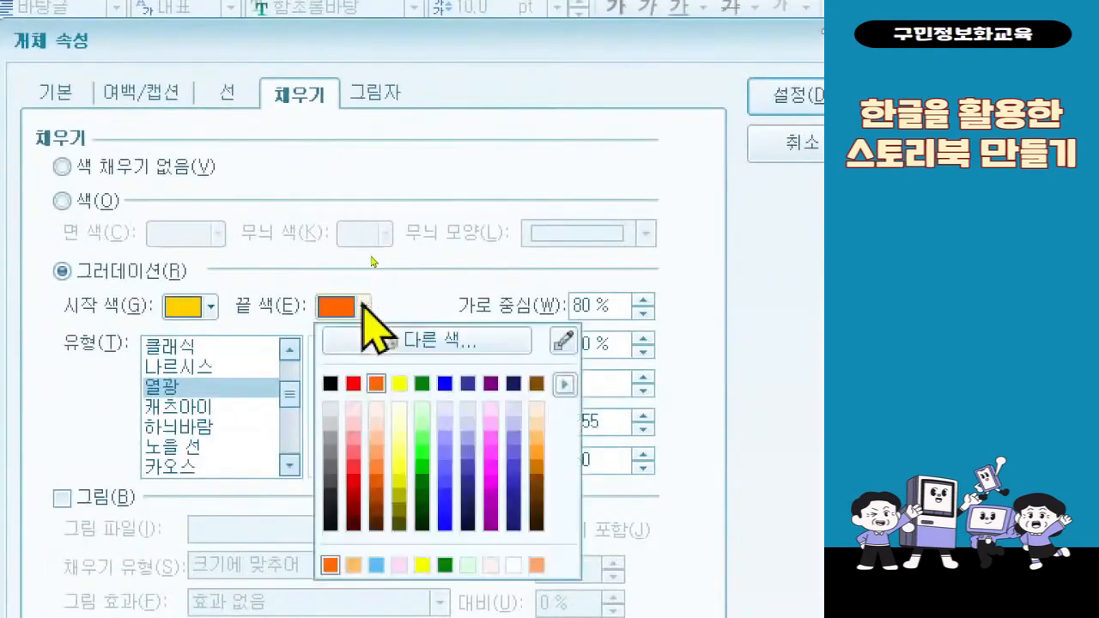
{"action": "left_click", "coordinate": [376, 384]}
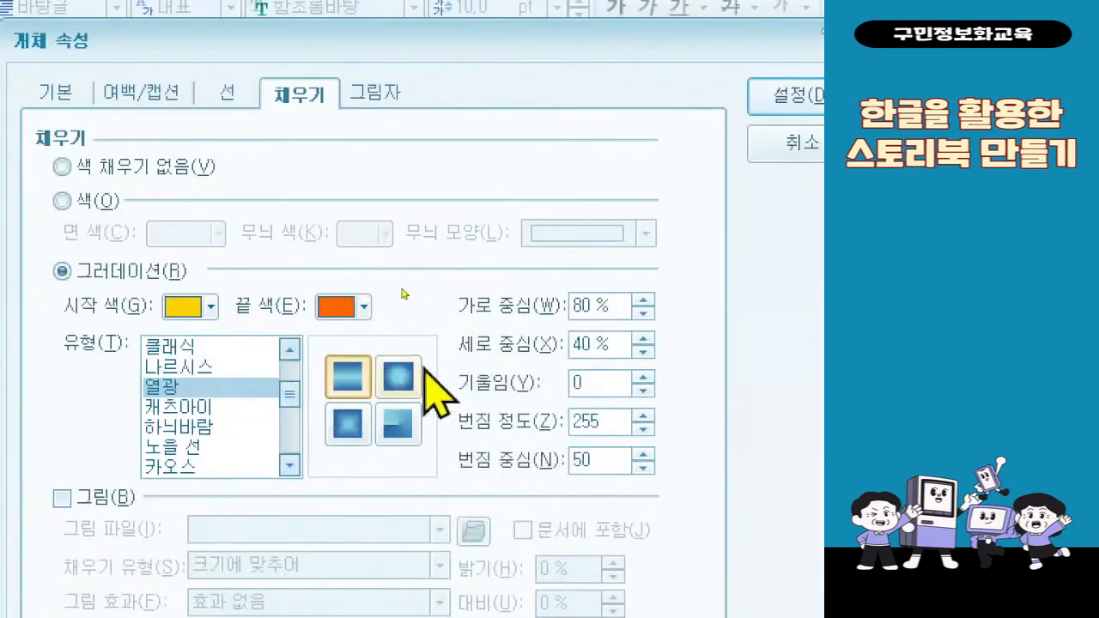
{"action": "left_click", "coordinate": [400, 378]}
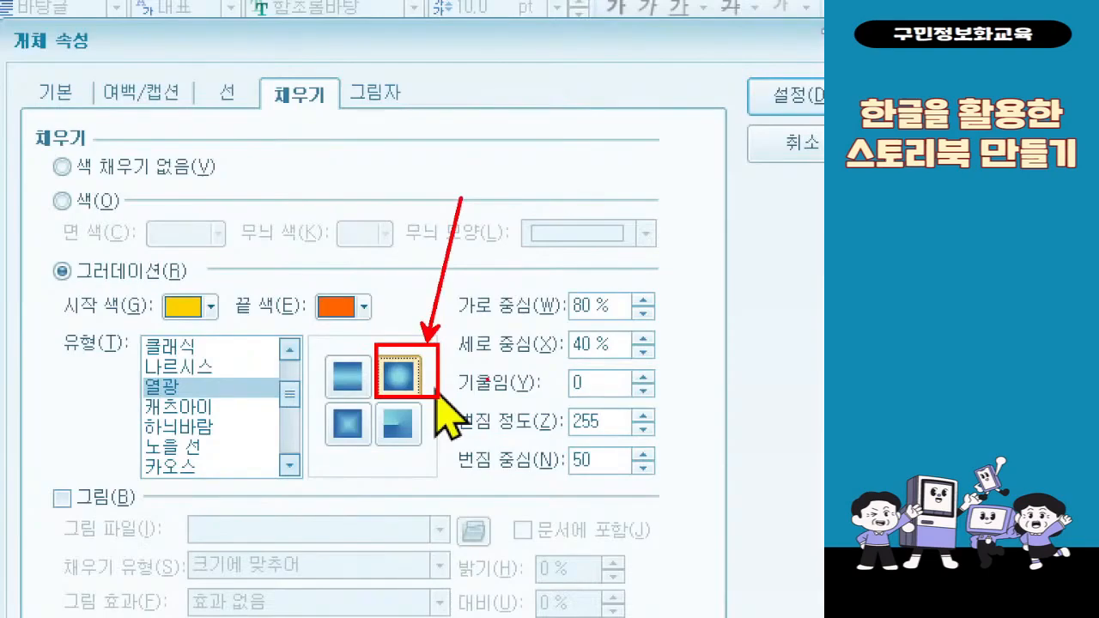
Set the circle's gradient type to 가운데에서 and apply the fill
{"action": "scroll", "coordinate": [293, 374], "scroll_direction": "up", "scroll_amount": 2}
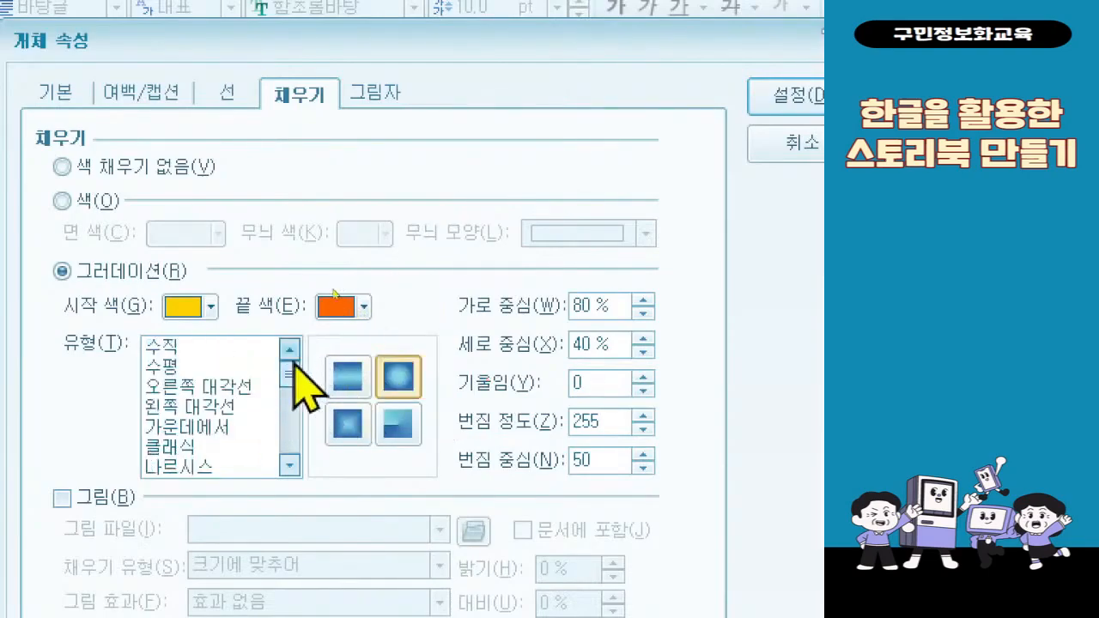
{"action": "left_click", "coordinate": [227, 428]}
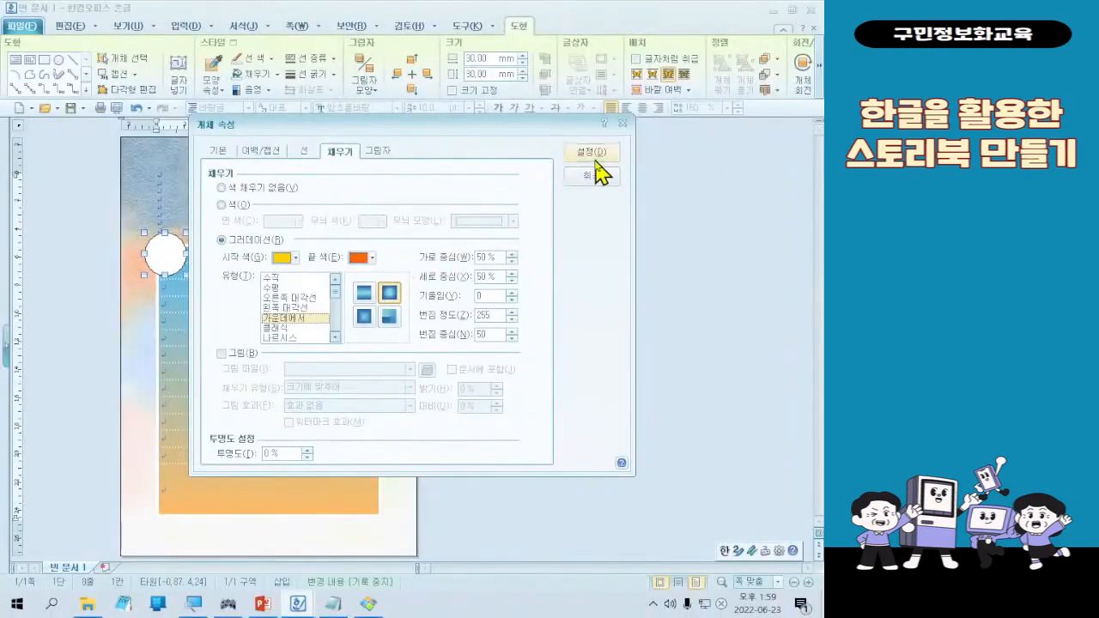
{"action": "left_click", "coordinate": [595, 160]}
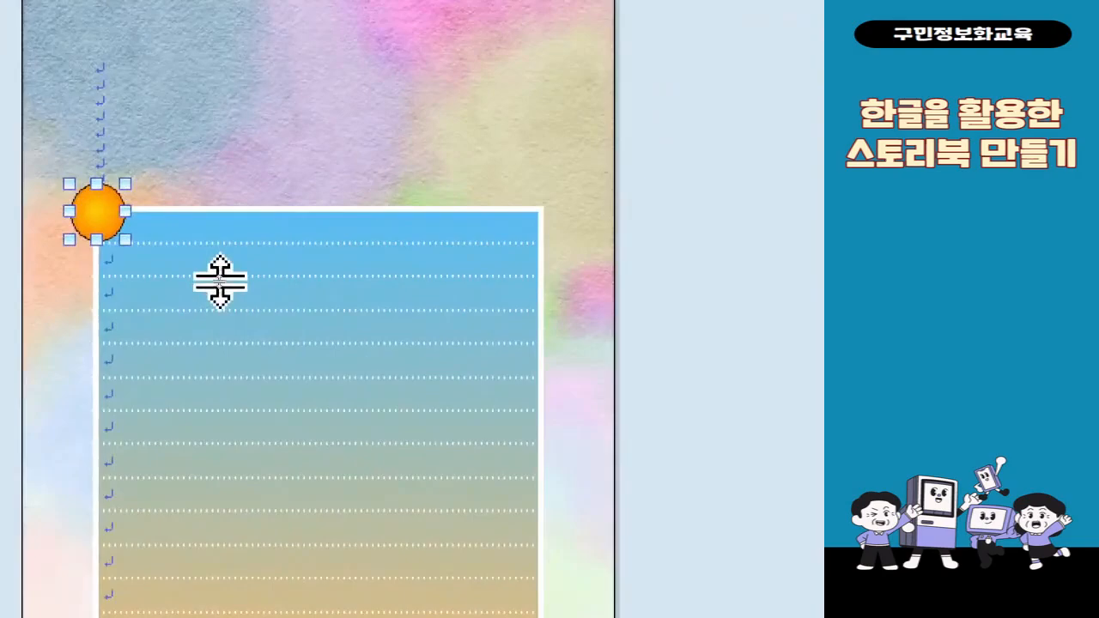
Reopen the circle's object properties (개체 속성) and set its outline type to 선 없음
{"action": "double_click", "coordinate": [113, 222]}
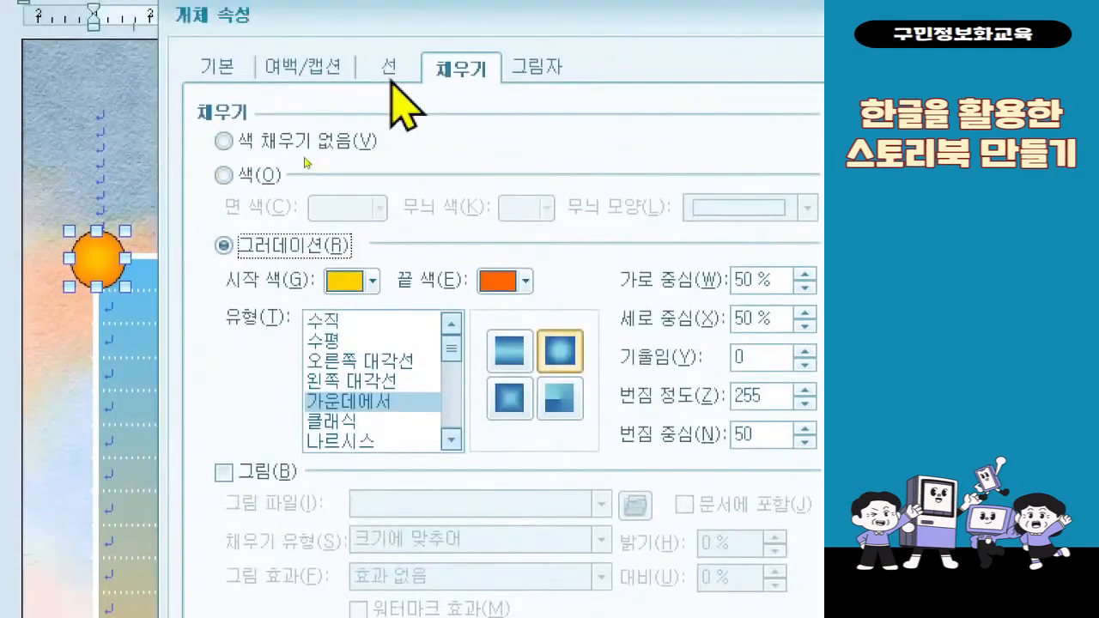
{"action": "left_click", "coordinate": [390, 24]}
{"action": "left_click", "coordinate": [805, 139]}
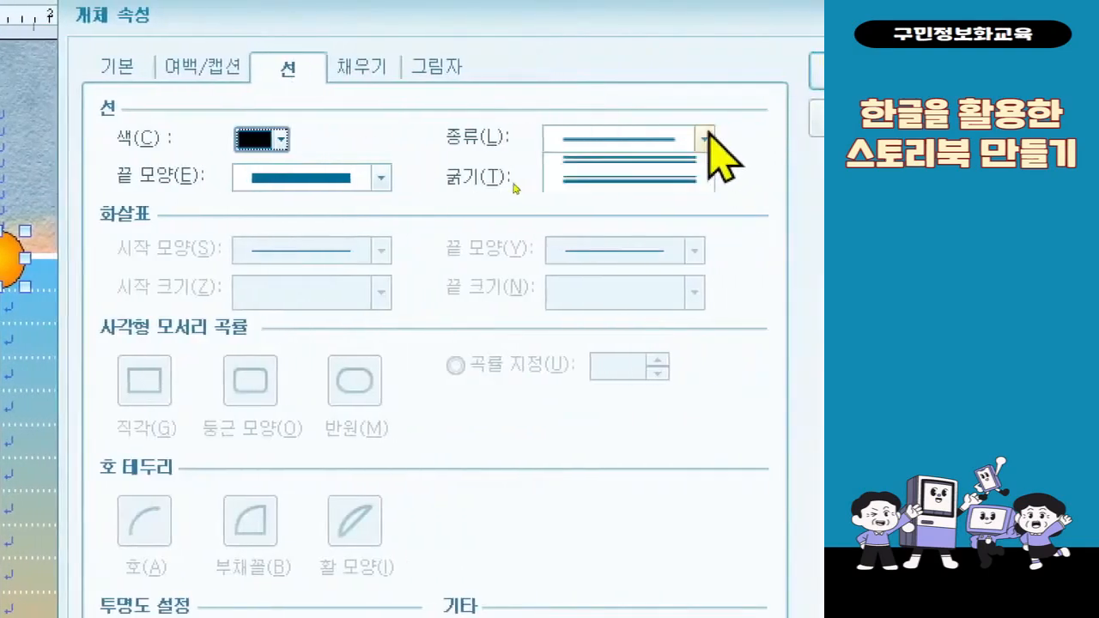
{"action": "left_click", "coordinate": [692, 166]}
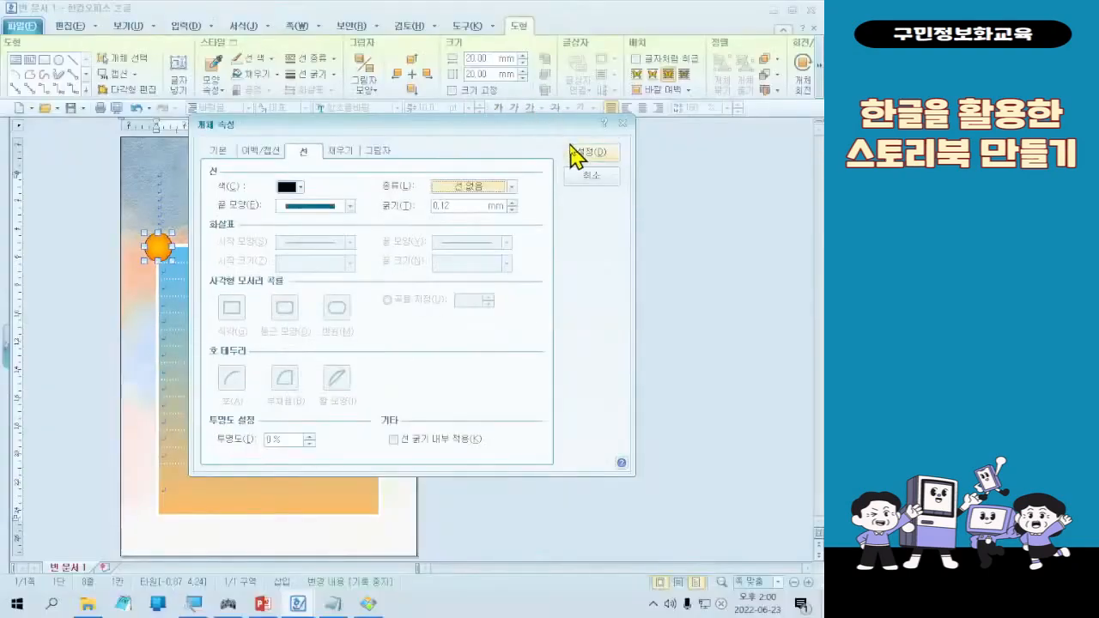
{"action": "left_click", "coordinate": [818, 71]}
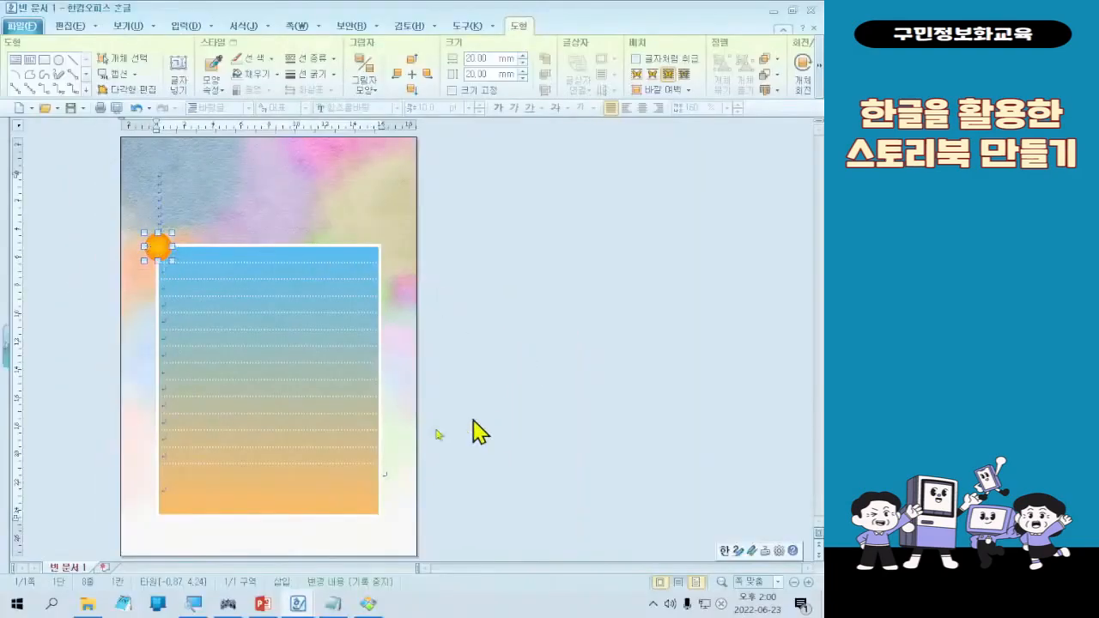
Switch to FREEON Tester to look at the arrow keys used for fine positioning, and return to the document
{"action": "left_click", "coordinate": [193, 603]}
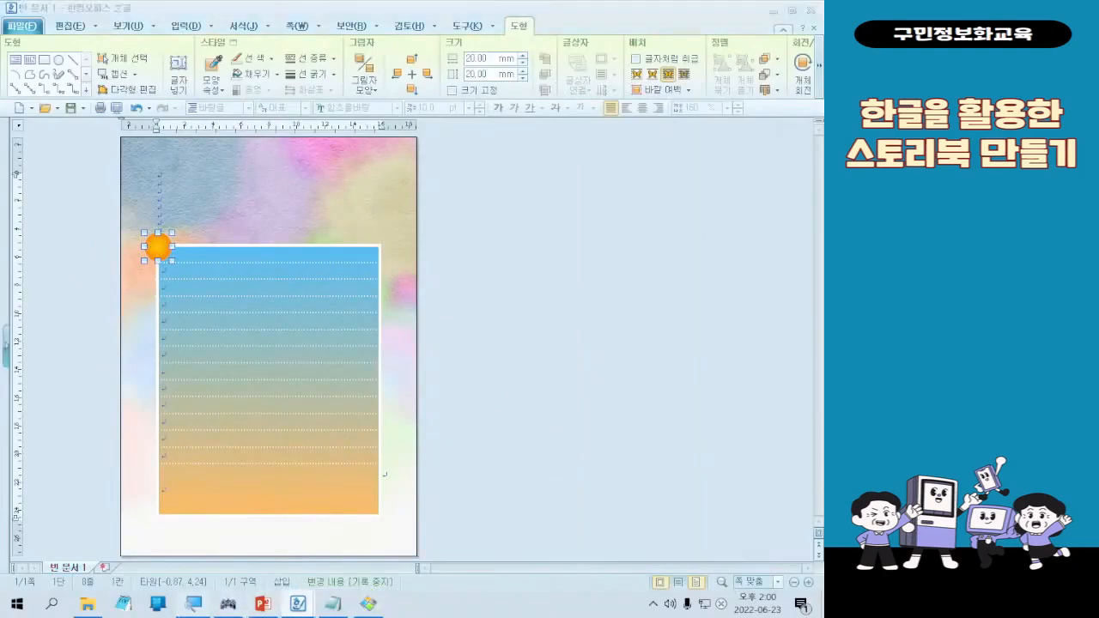
{"action": "left_click", "coordinate": [189, 118]}
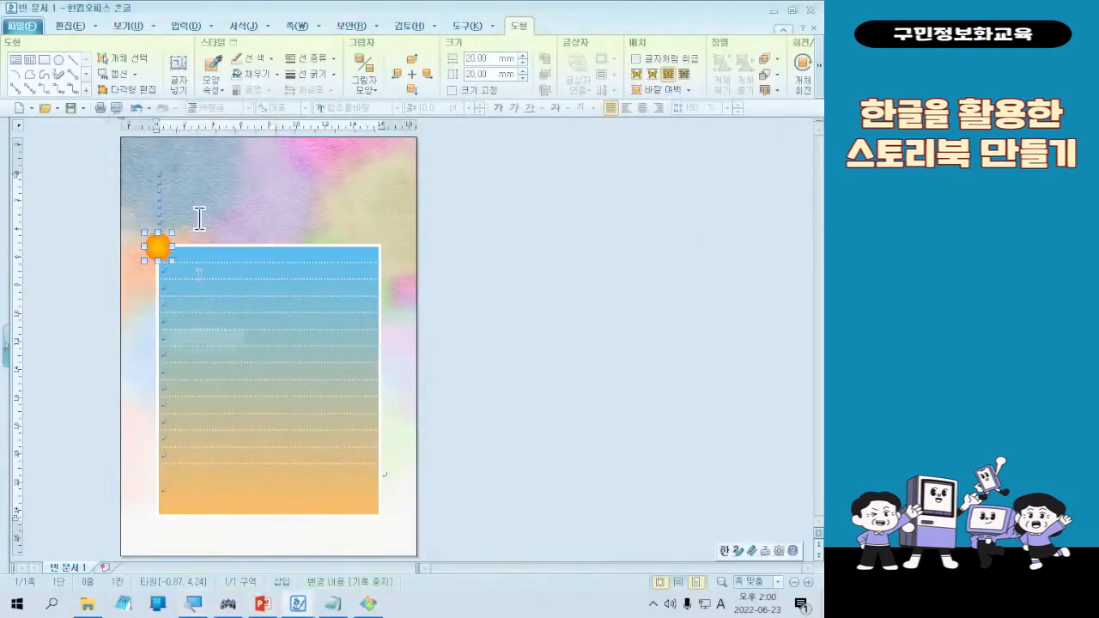
{"action": "left_click", "coordinate": [228, 604]}
{"action": "key", "text": "Left"}
{"action": "key", "text": "Right"}
{"action": "key", "text": "Up"}
{"action": "key", "text": "Up"}
{"action": "left_click", "coordinate": [620, 192]}
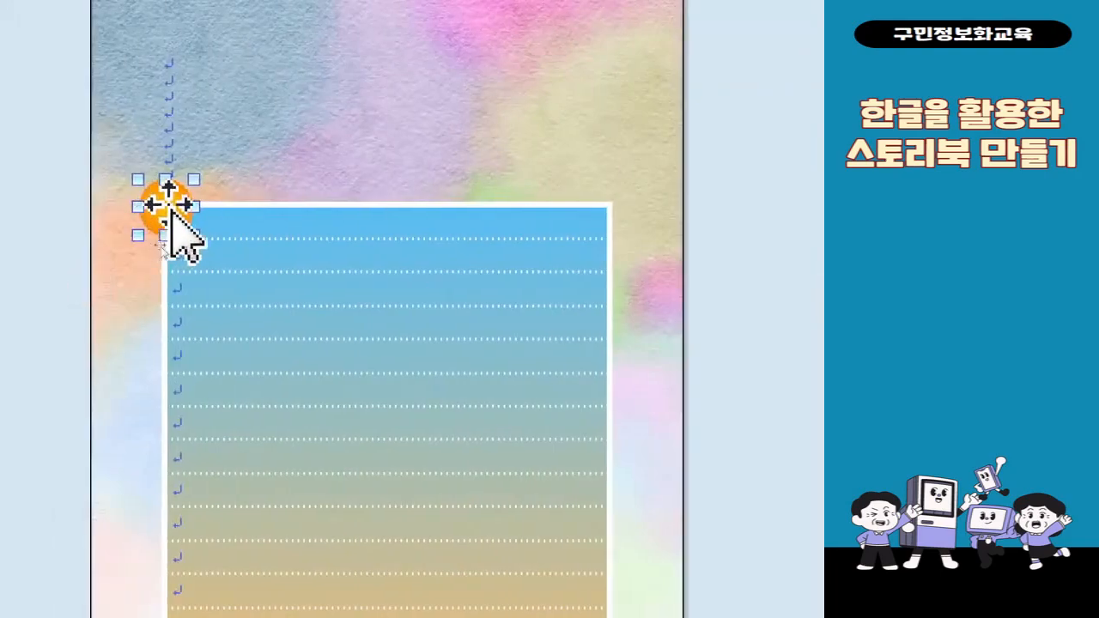
Nudge the orange circle in small increments so it sits centred on the writing table's upper-left corner
{"action": "key", "text": "Right"}
{"action": "key", "text": "Right"}
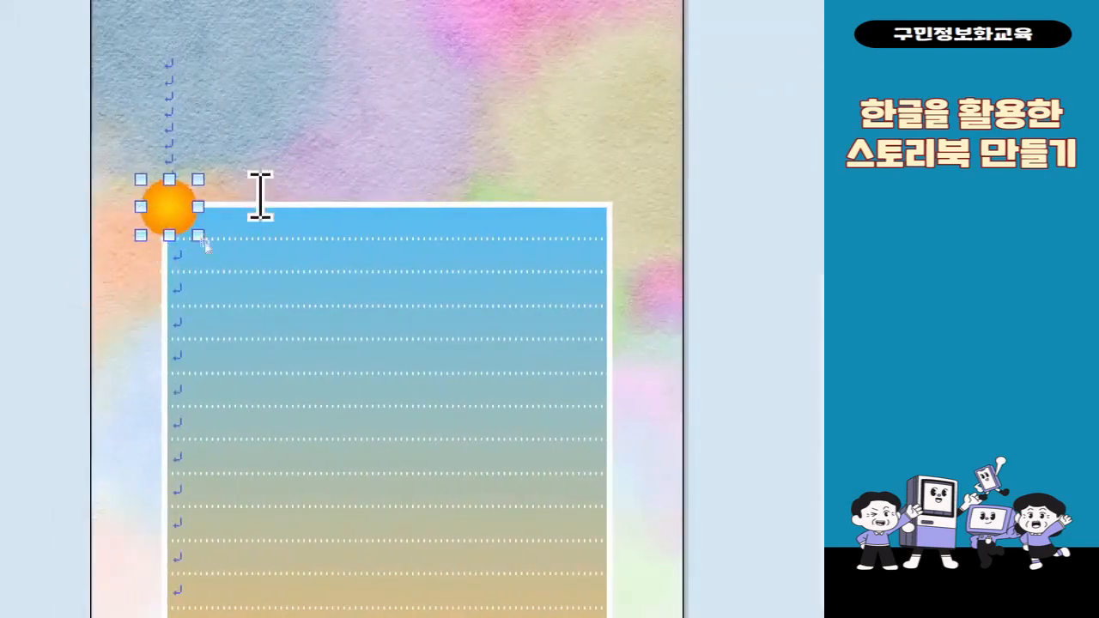
{"action": "key", "text": "Right"}
{"action": "key", "text": "Right"}
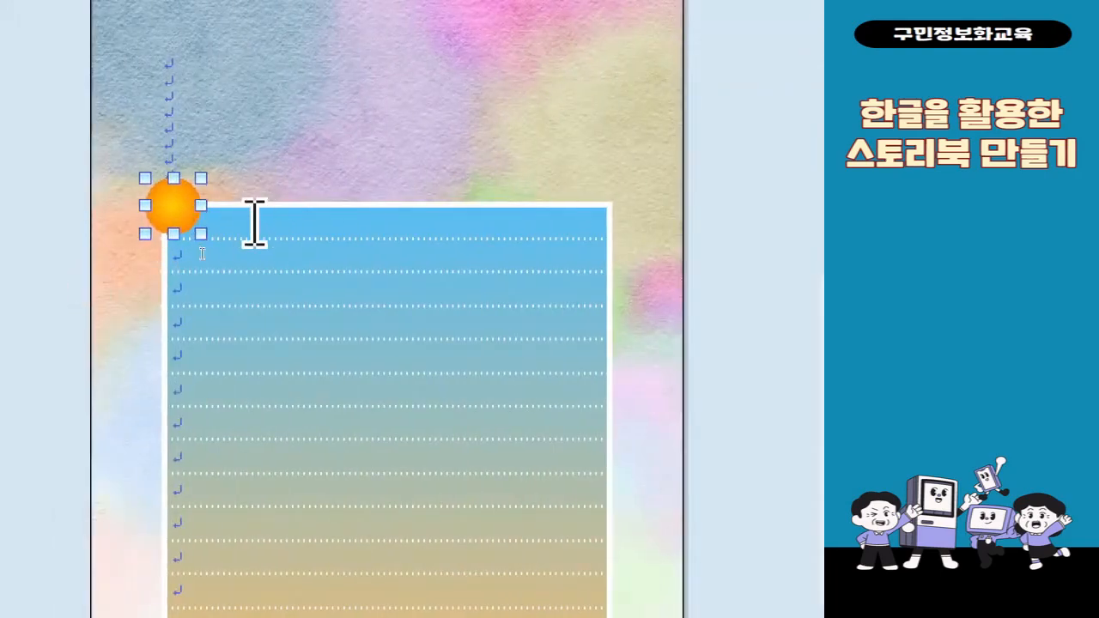
{"action": "key", "text": "Left"}
{"action": "key", "text": "Left"}
{"action": "key", "text": "Left"}
{"action": "key", "text": "Left"}
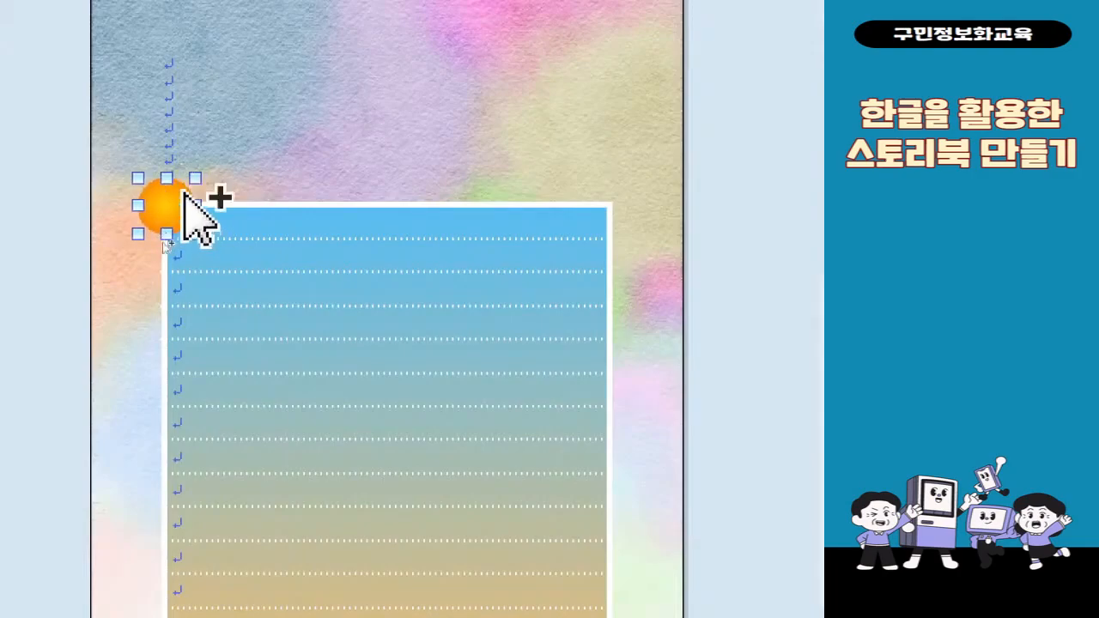
Try copying the circle three times in a row along the table's upper edge, and undo the copies
{"action": "left_click_drag", "start_coordinate": [186, 212], "coordinate": [345, 240]}
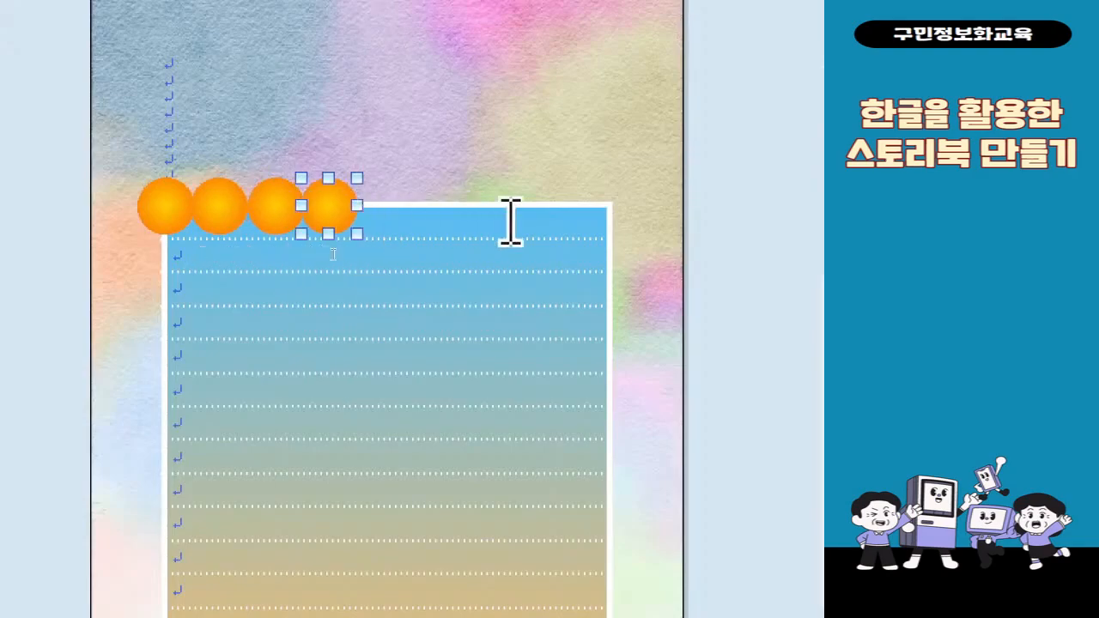
{"action": "key", "text": "ctrl+z"}
{"action": "key", "text": "ctrl+z"}
{"action": "key", "text": "ctrl+z"}
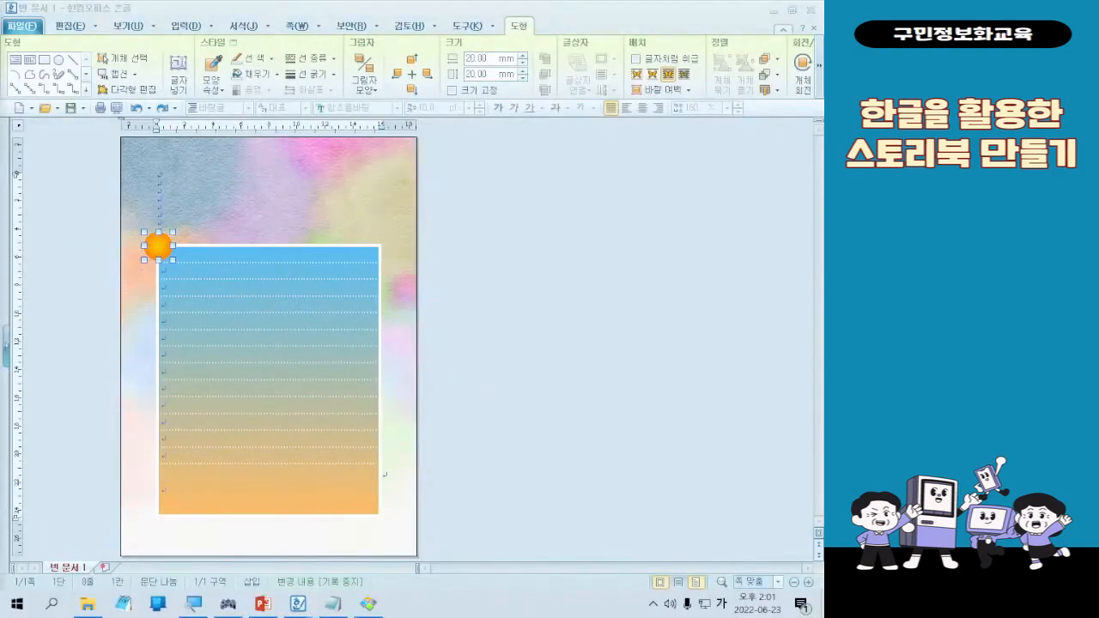
Switch to FREEON Tester to look at the key combination for copying in a straight line, and return to the document
{"action": "key", "text": "Hangul"}
{"action": "key", "text": "Hangul"}
{"action": "key", "text": "Hangul"}
{"action": "key", "text": "Hangul"}
{"action": "left_click", "coordinate": [238, 611]}
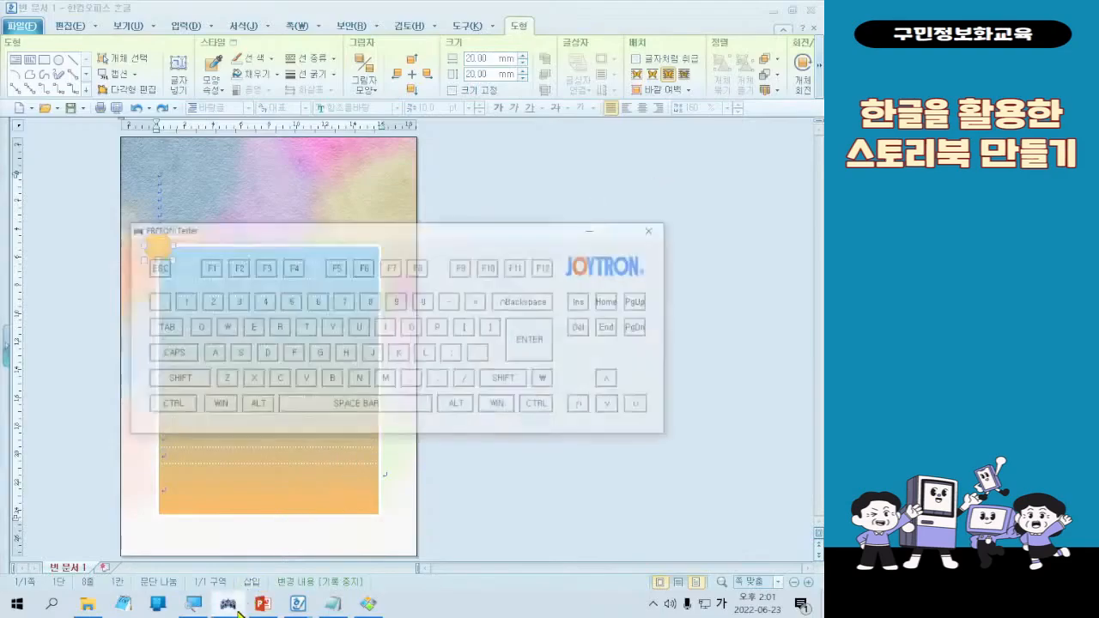
{"action": "key", "text": "ctrl+shift"}
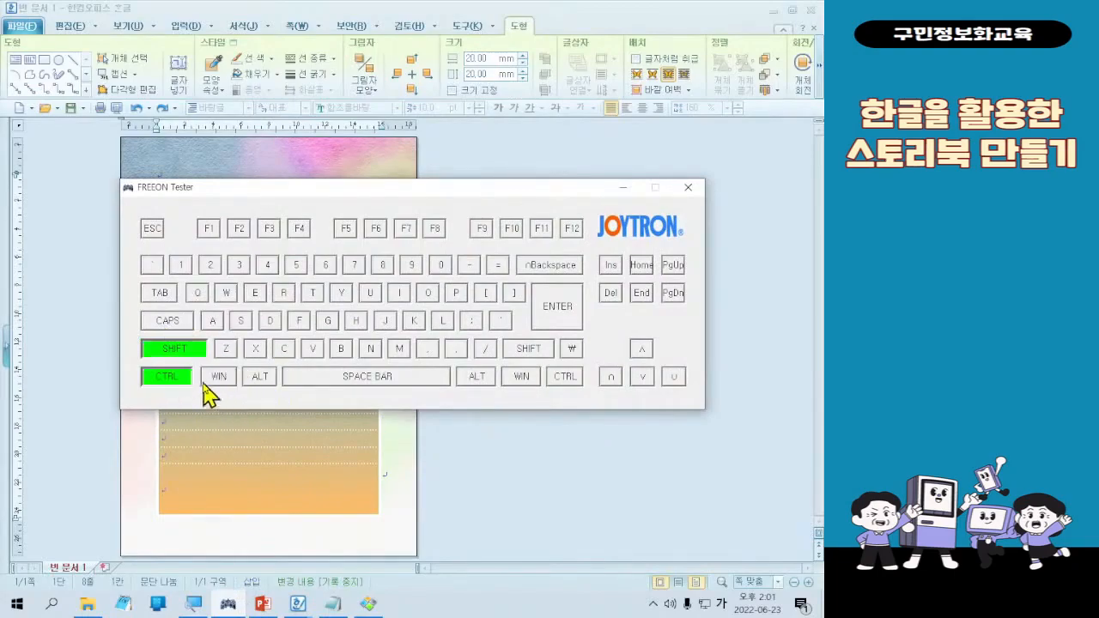
{"action": "left_click", "coordinate": [623, 188]}
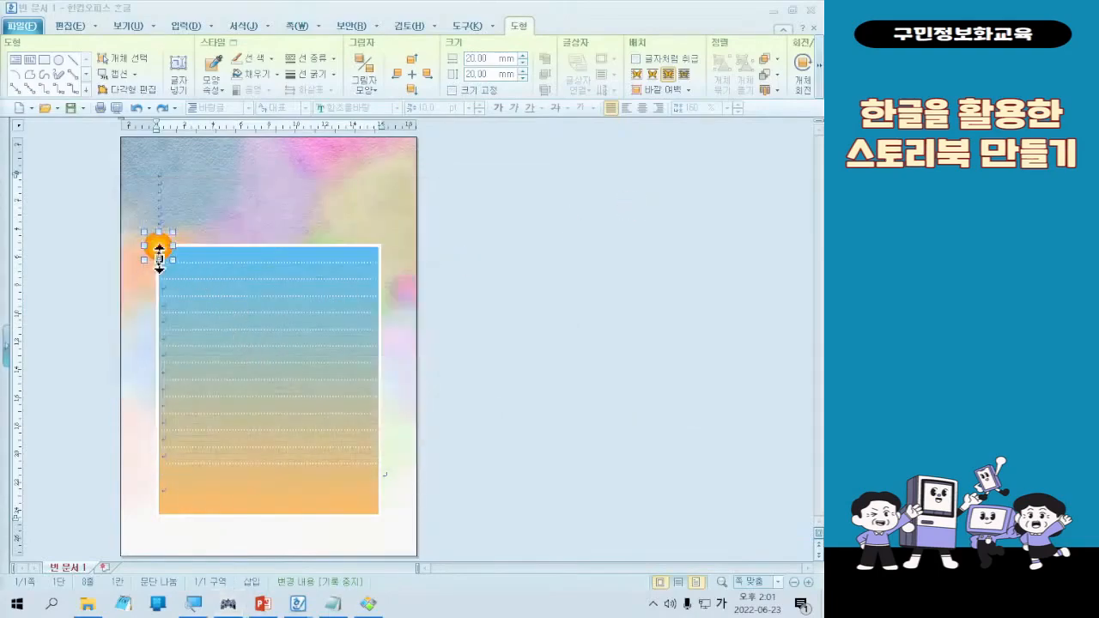
Copy the orange circle repeatedly in a straight line, side by side, along the writing table's upper edge
{"action": "left_click_drag", "start_coordinate": [163, 256], "coordinate": [185, 259]}
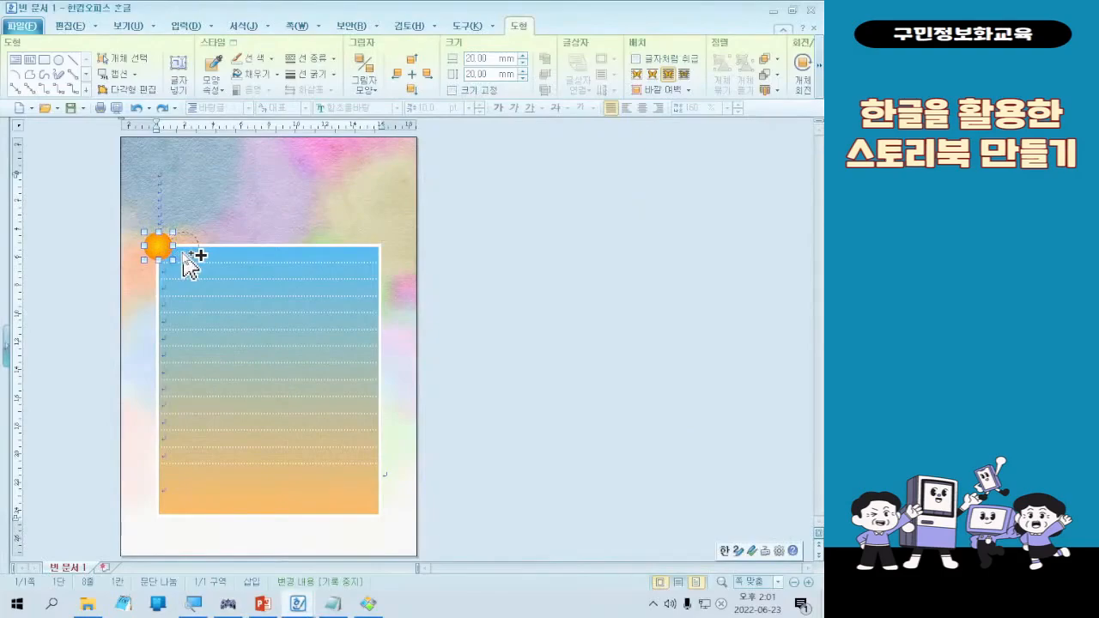
{"action": "left_click_drag", "start_coordinate": [184, 257], "coordinate": [184, 257]}
{"action": "left_click_drag", "start_coordinate": [184, 258], "coordinate": [214, 263]}
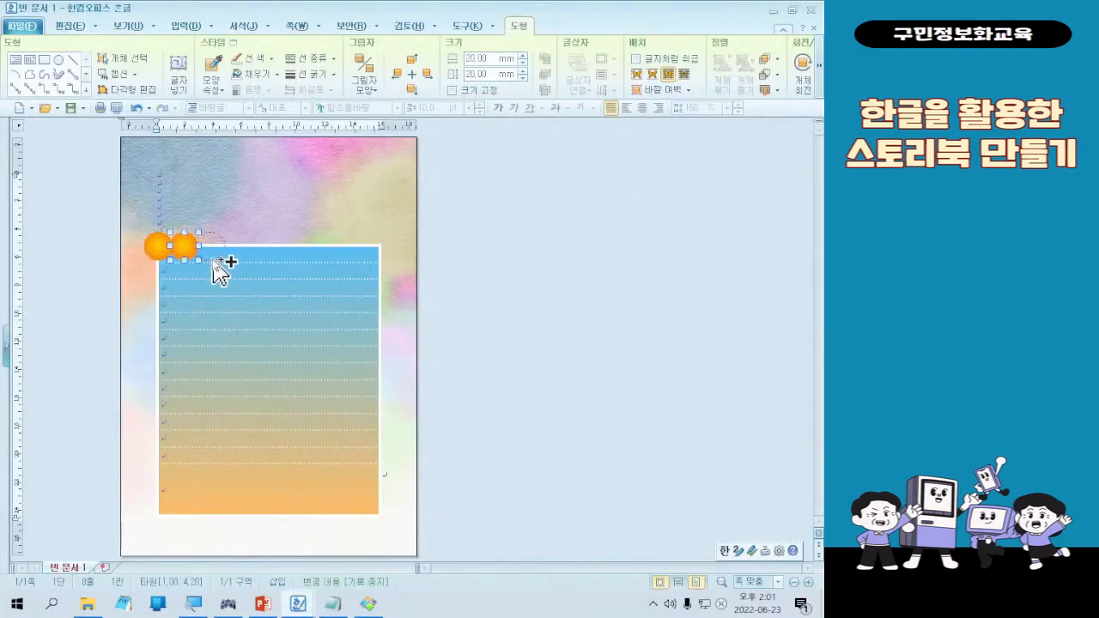
{"action": "left_click_drag", "start_coordinate": [213, 262], "coordinate": [294, 247]}
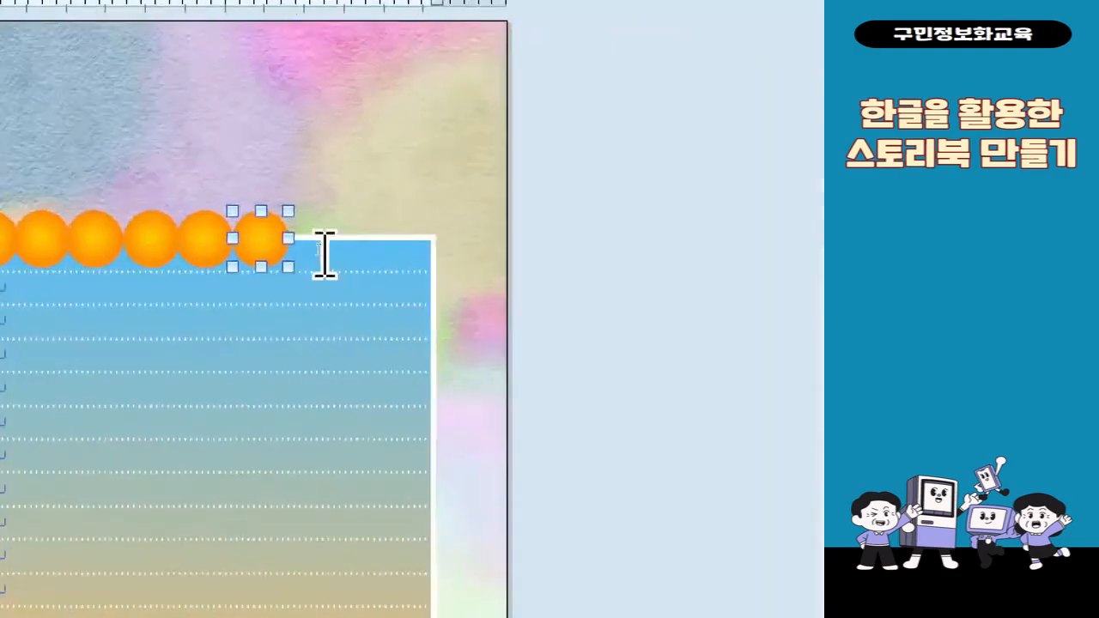
{"action": "left_click", "coordinate": [252, 241]}
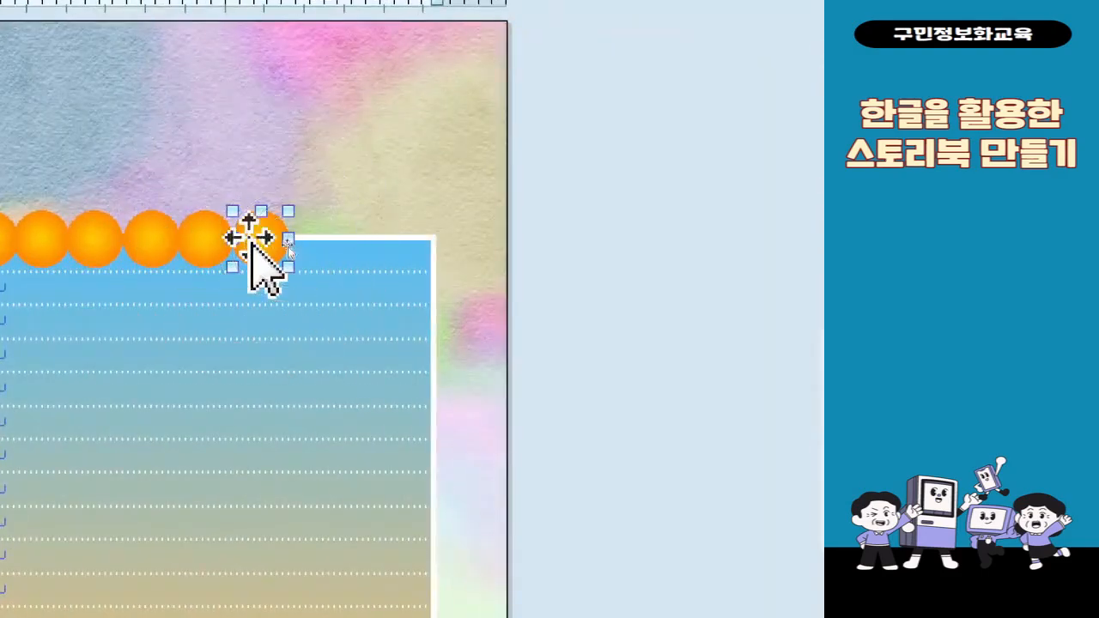
{"action": "left_click_drag", "start_coordinate": [255, 247], "coordinate": [320, 245]}
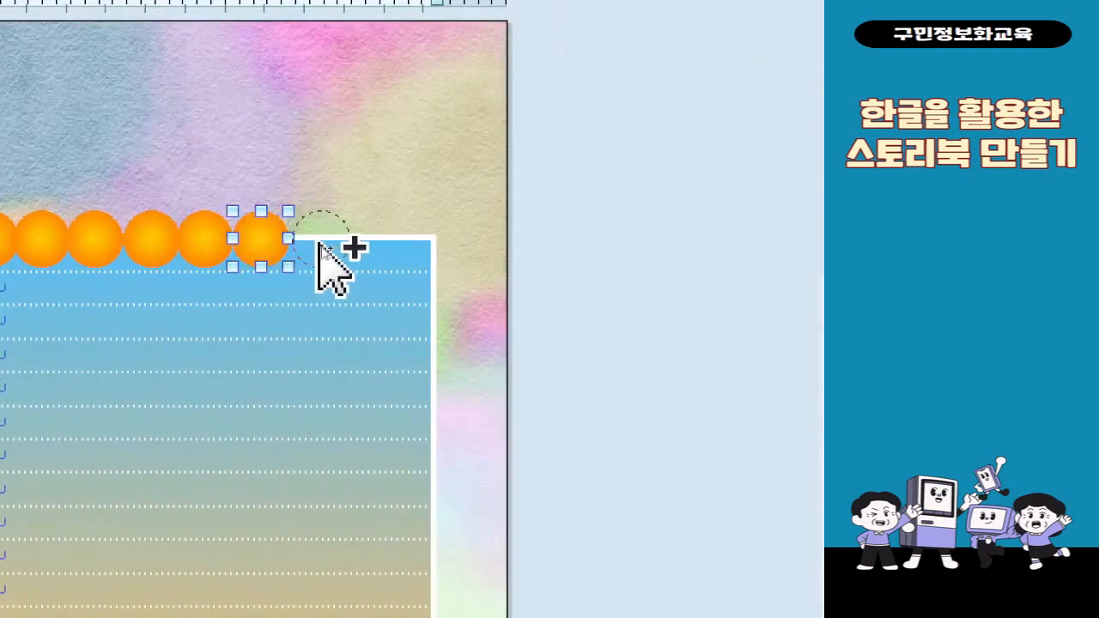
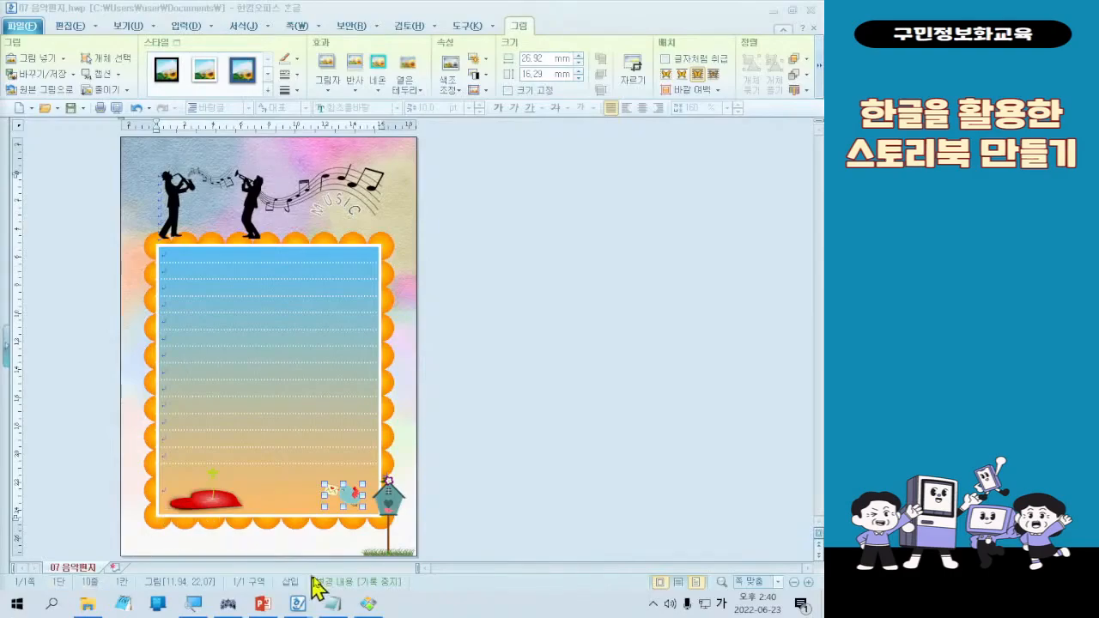
Check the quotation text and decorations at the bottom of the finished music letter image, and return to the document
{"action": "left_click", "coordinate": [366, 608]}
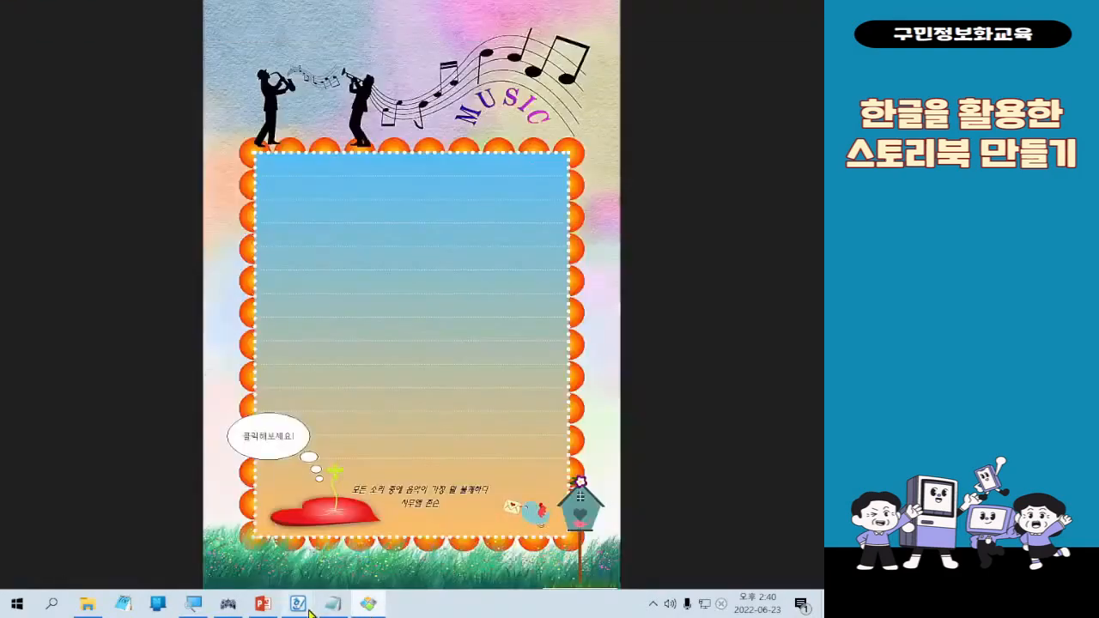
{"action": "scroll", "coordinate": [472, 500], "scroll_direction": "down", "scroll_amount": 1}
{"action": "scroll", "coordinate": [472, 509], "scroll_direction": "down", "scroll_amount": 3}
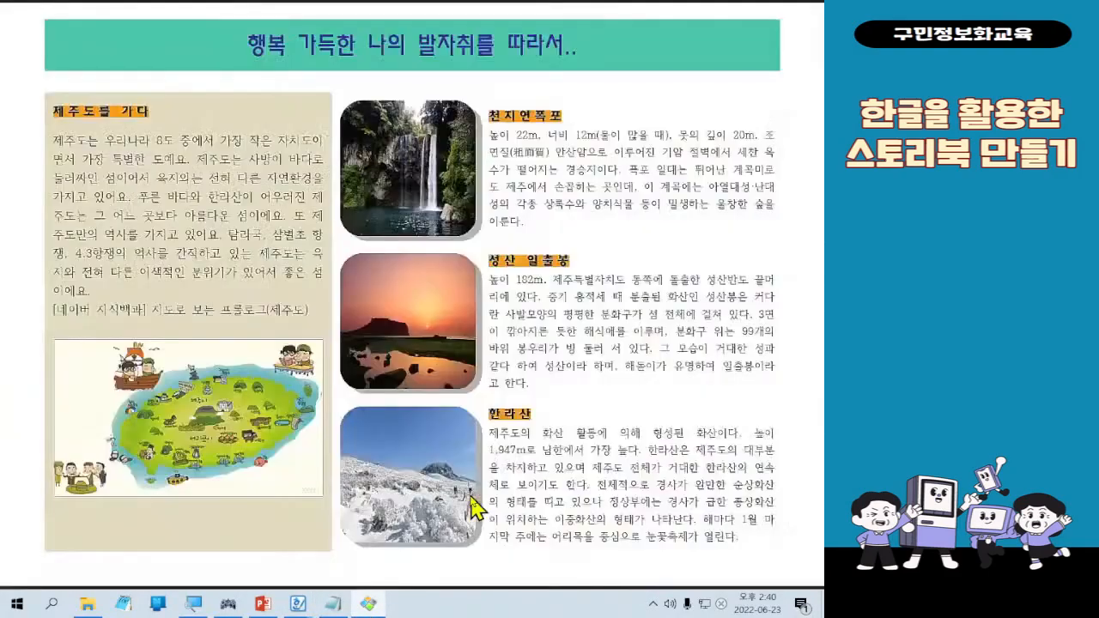
{"action": "scroll", "coordinate": [455, 512], "scroll_direction": "up", "scroll_amount": 4}
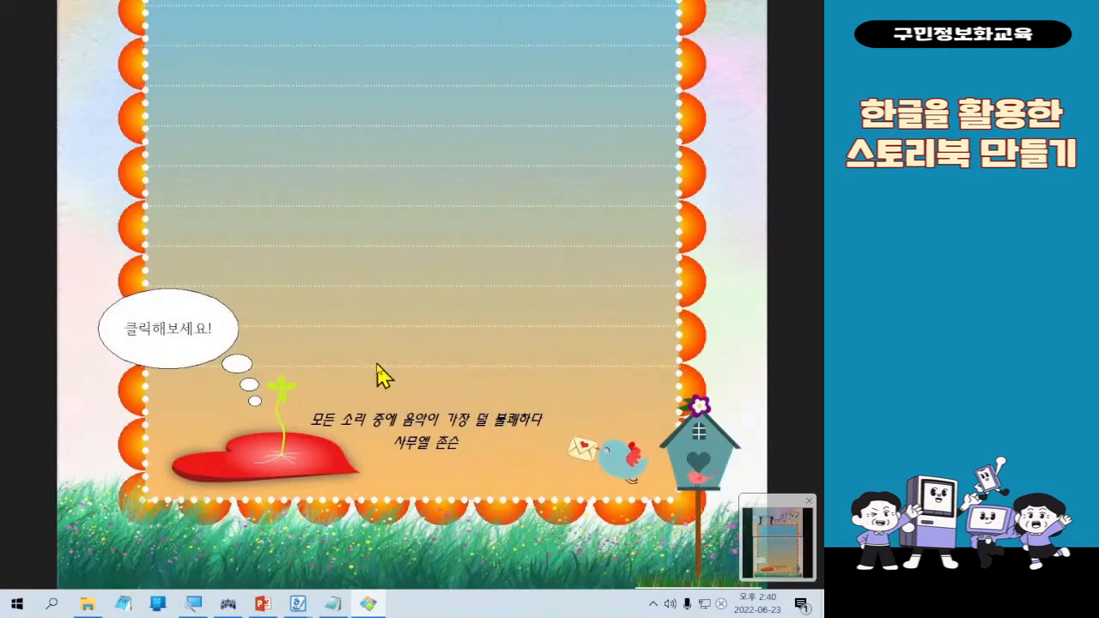
{"action": "mouse_move", "coordinate": [709, 17]}
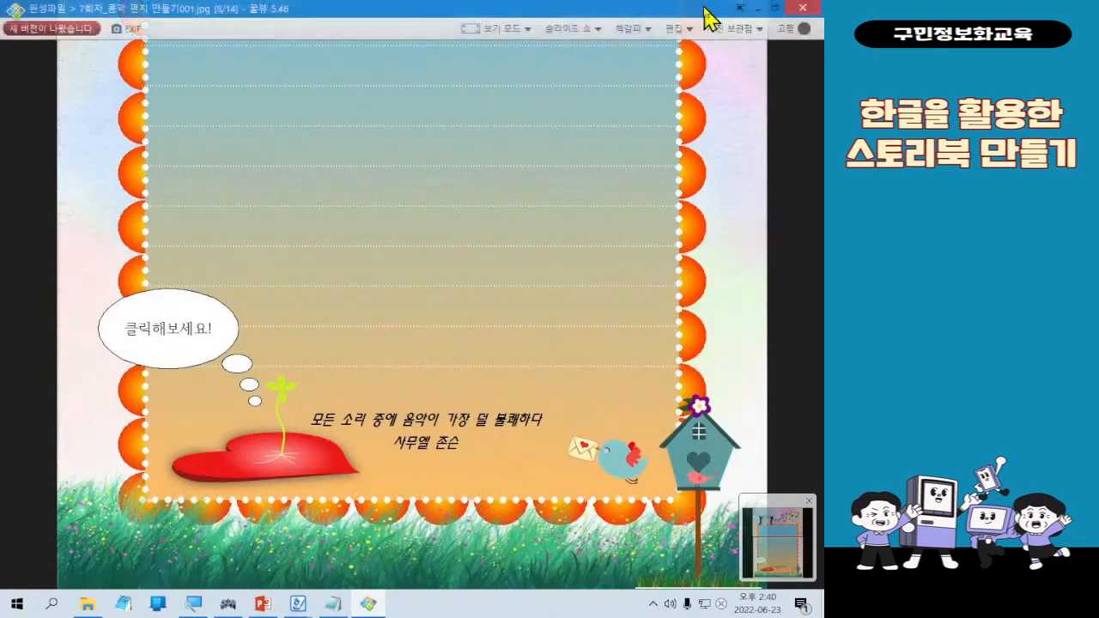
{"action": "left_click", "coordinate": [755, 7]}
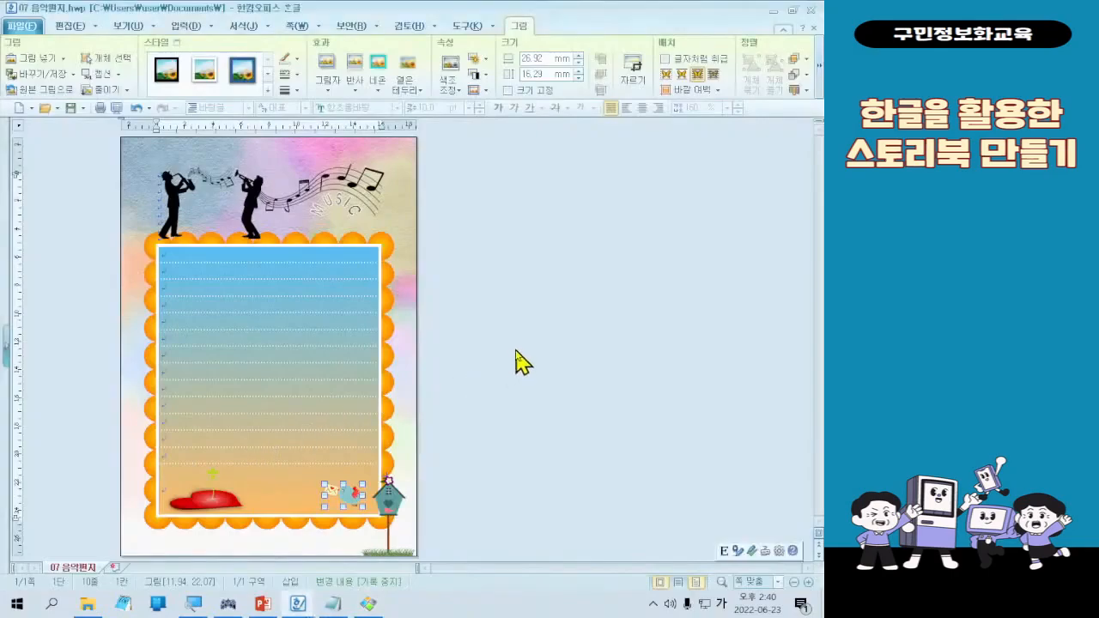
Draw a horizontal text box (가로 글상자) between the red heart and the bird at the bottom of the writing table
{"action": "key", "text": "ctrl"}
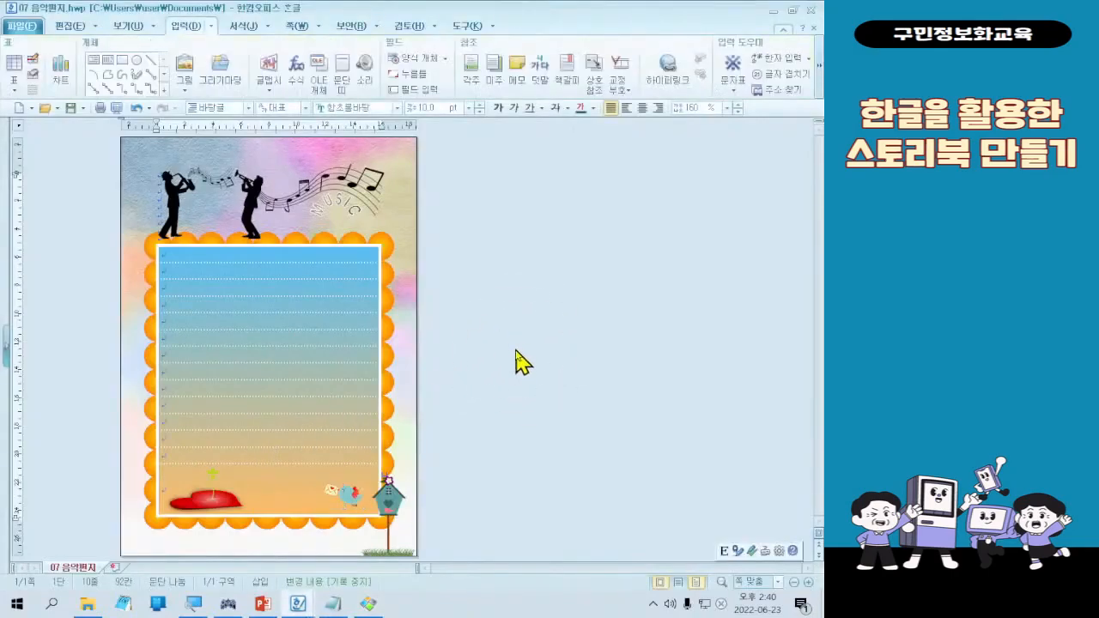
{"action": "key", "text": "ctrl"}
{"action": "key", "text": "ctrl"}
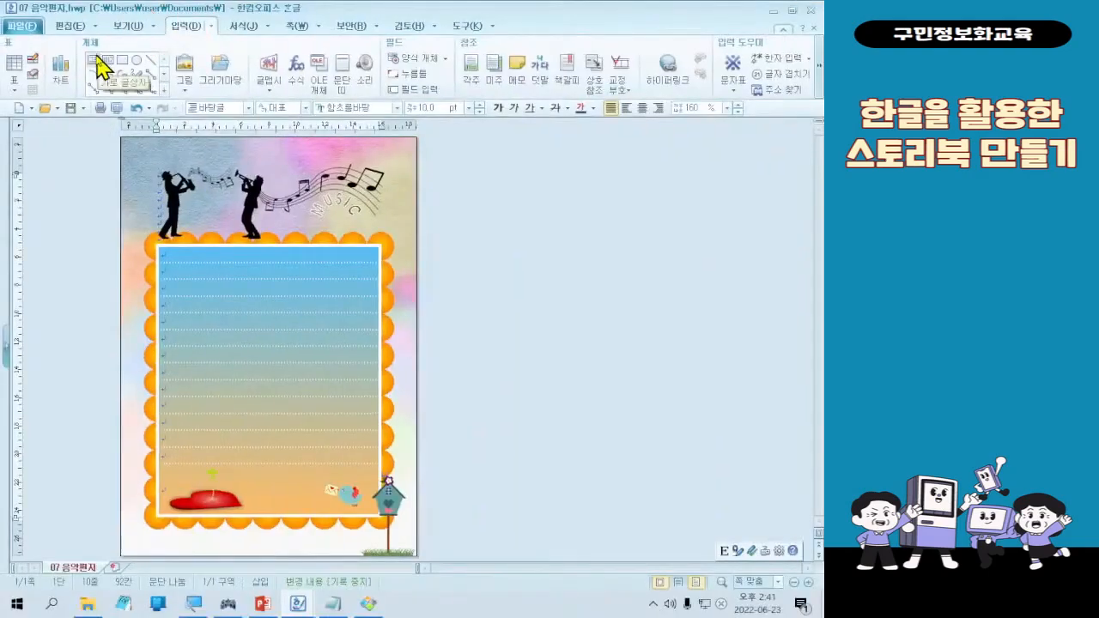
{"action": "left_click", "coordinate": [96, 58]}
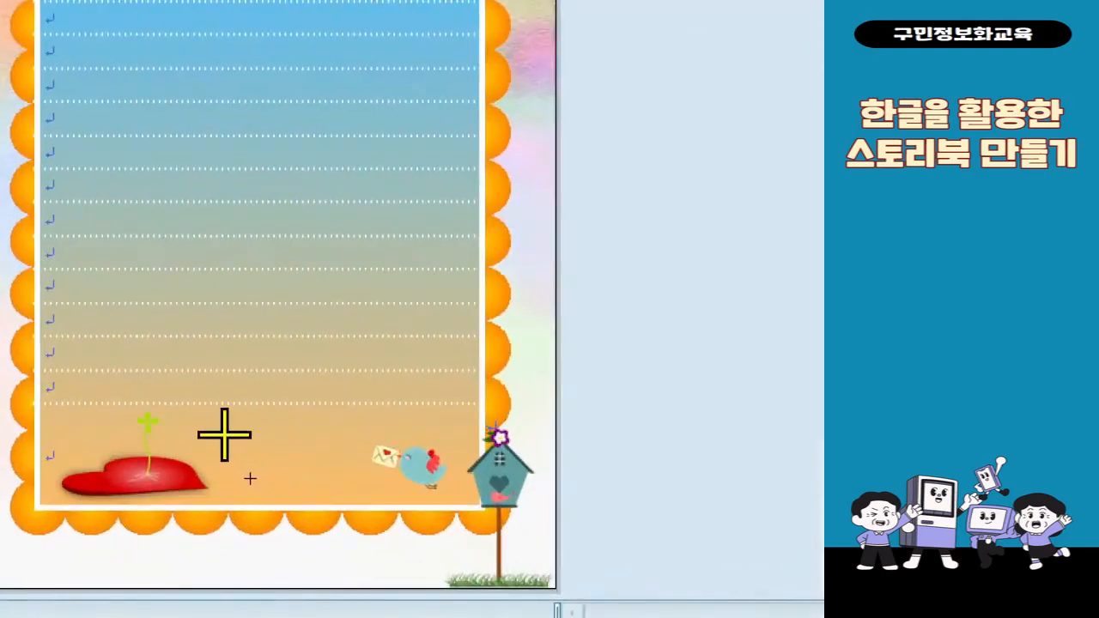
{"action": "left_click_drag", "start_coordinate": [222, 433], "coordinate": [369, 491]}
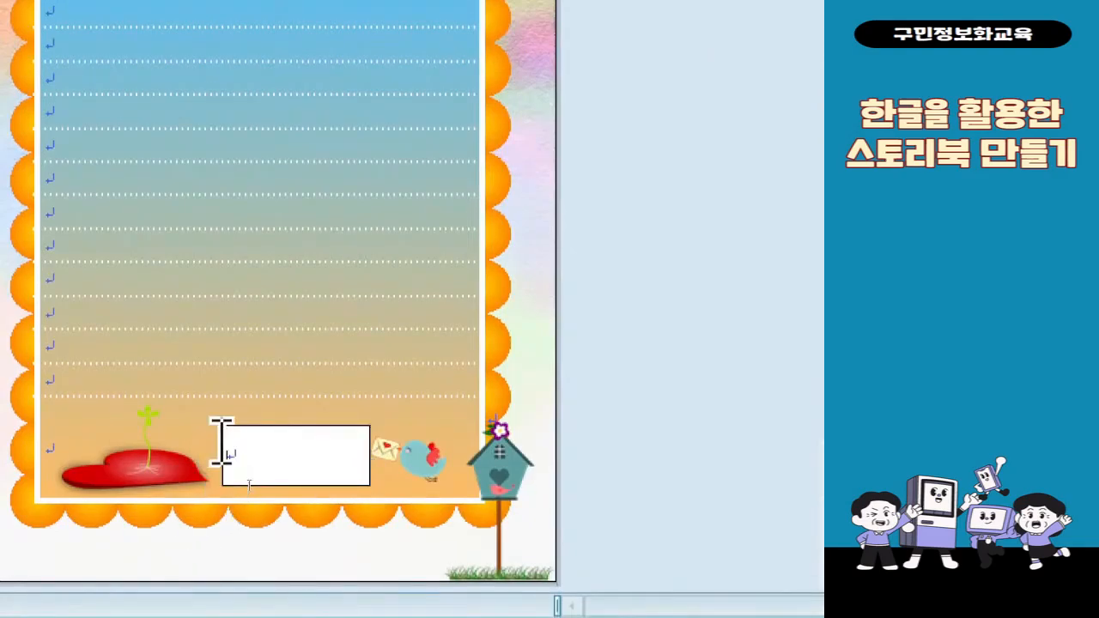
{"action": "left_click", "coordinate": [225, 426]}
{"action": "left_click_drag", "start_coordinate": [225, 426], "coordinate": [209, 411]}
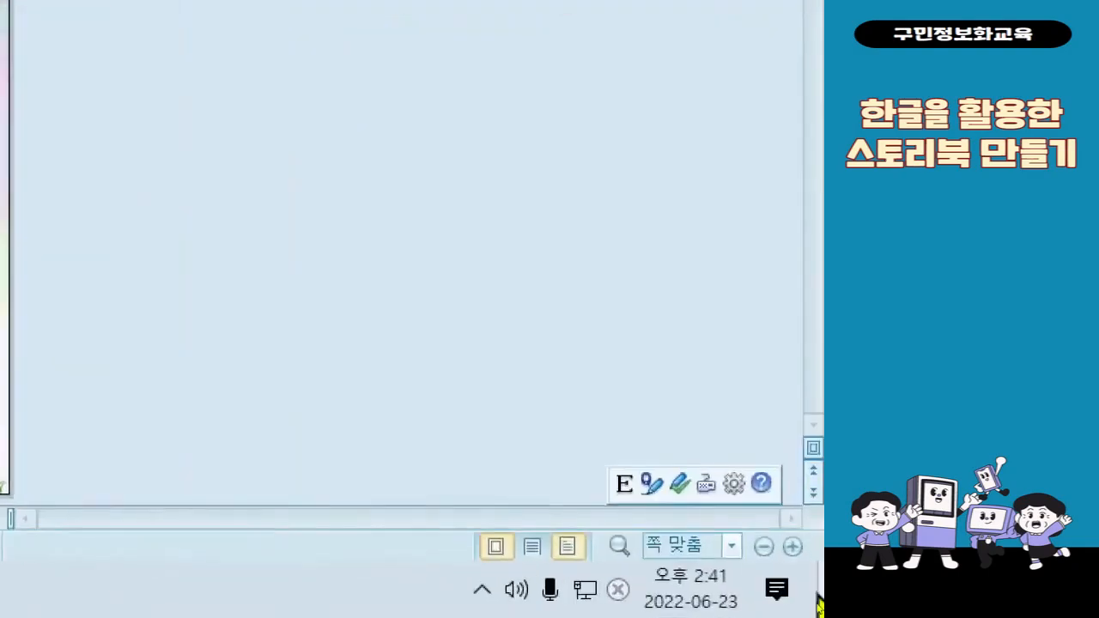
Set the font of the empty text box between the red heart and the bird to 휴먼모음T
{"action": "left_click", "coordinate": [780, 583]}
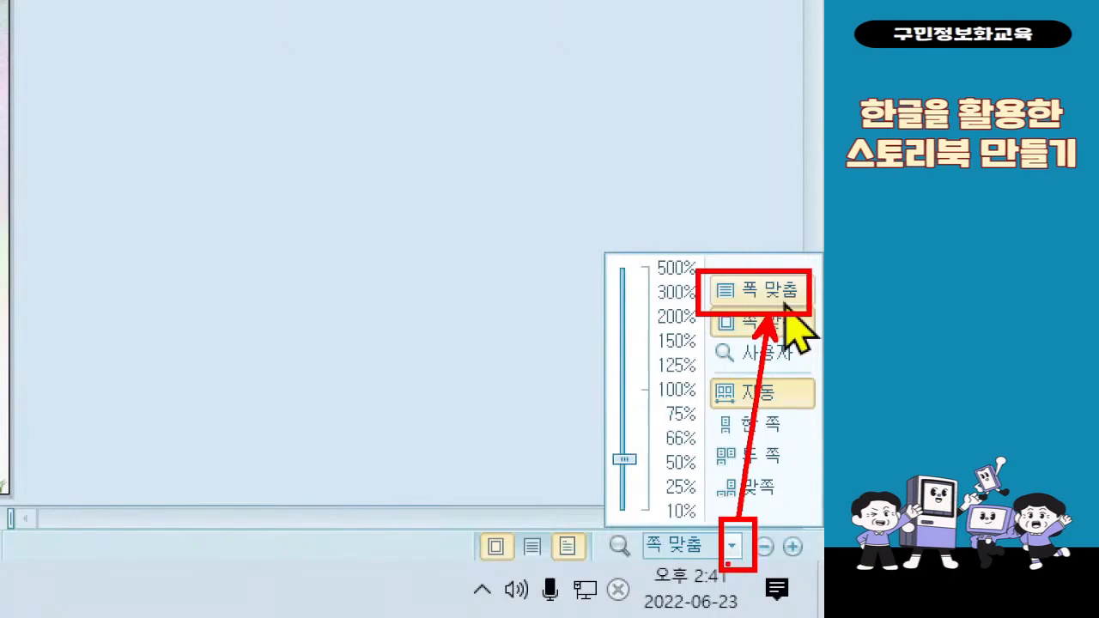
{"action": "left_click", "coordinate": [731, 546]}
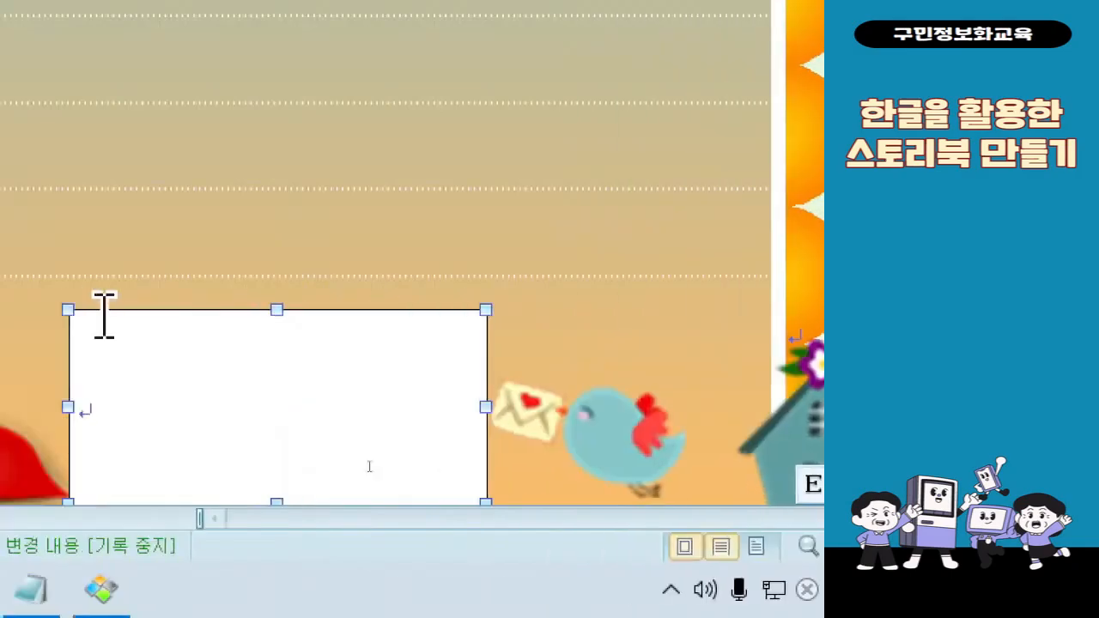
{"action": "scroll", "coordinate": [164, 417], "scroll_direction": "down", "scroll_amount": 3}
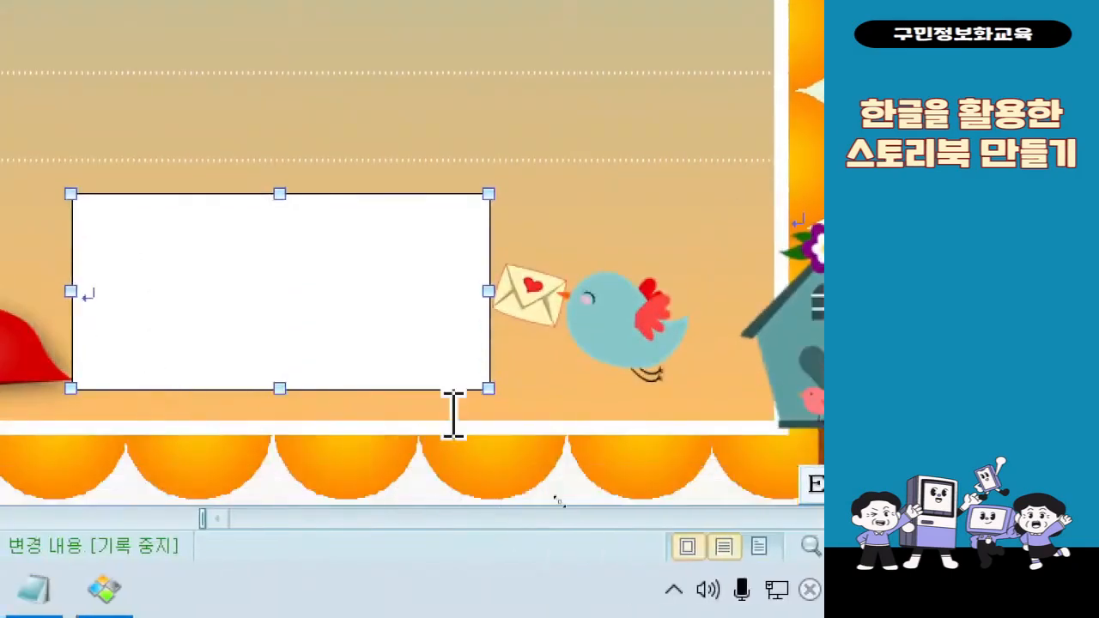
{"action": "left_click", "coordinate": [203, 334]}
{"action": "left_click", "coordinate": [203, 326]}
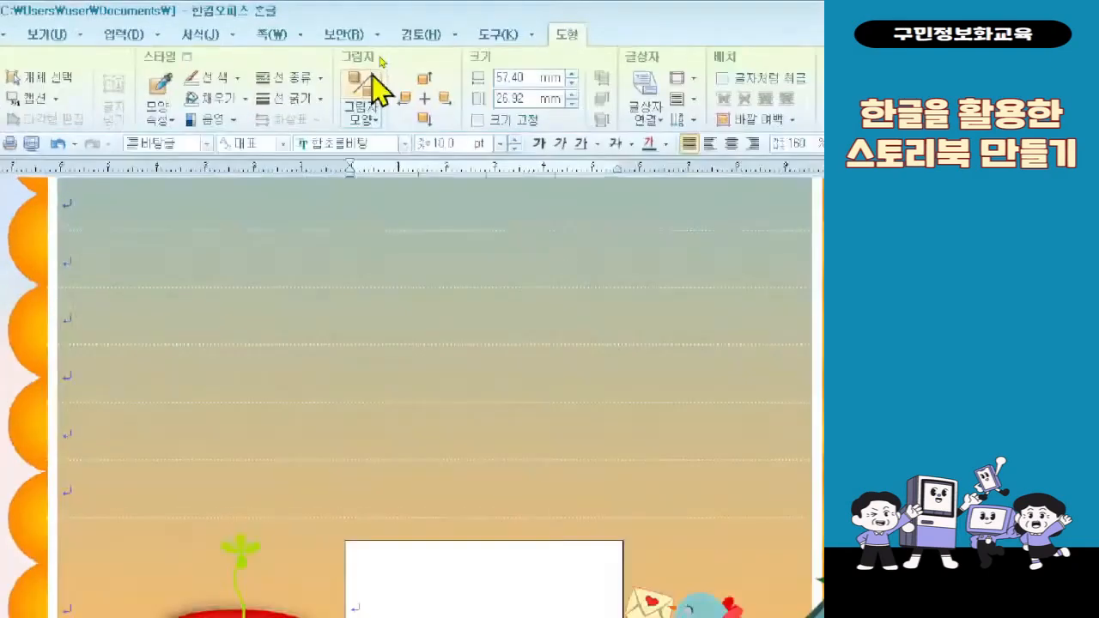
{"action": "left_click", "coordinate": [404, 144]}
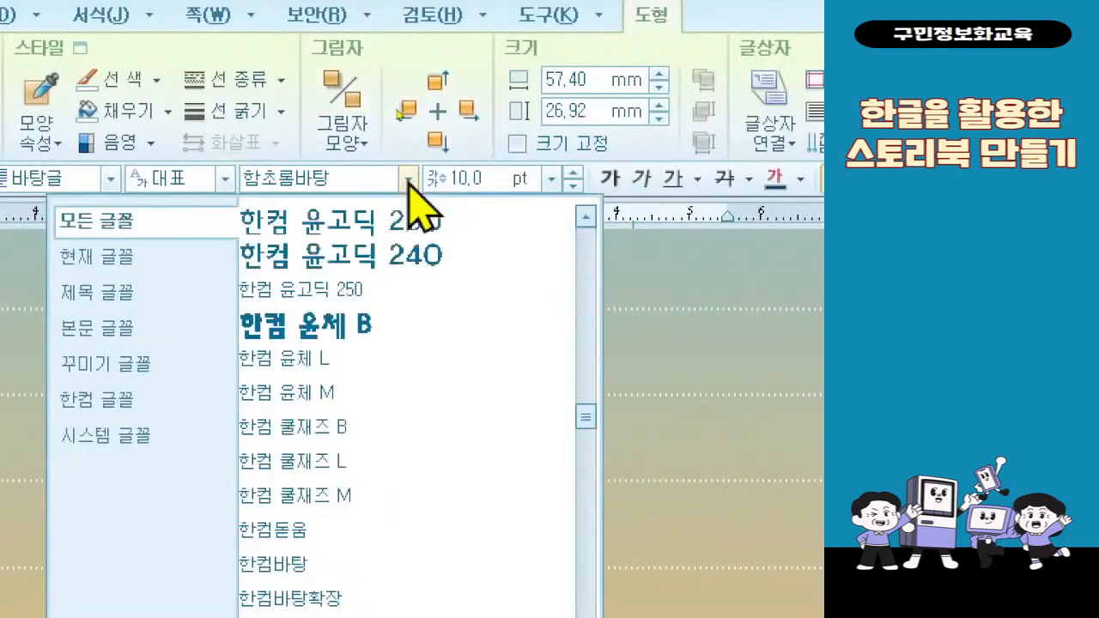
{"action": "scroll", "coordinate": [417, 361], "scroll_direction": "up", "scroll_amount": 1}
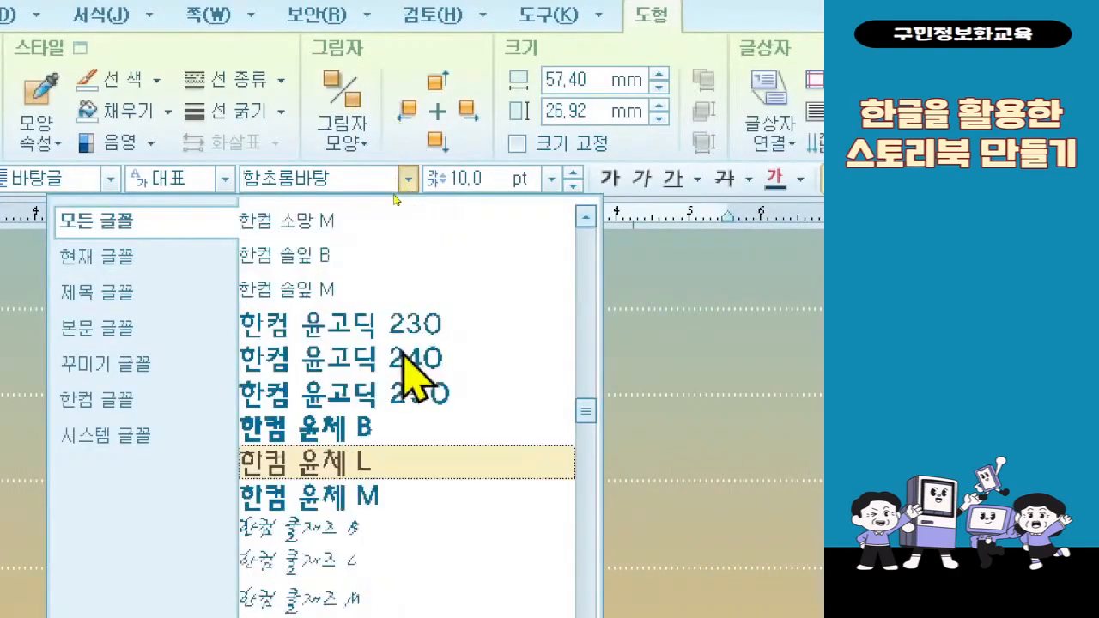
{"action": "scroll", "coordinate": [449, 399], "scroll_direction": "down", "scroll_amount": 5}
{"action": "scroll", "coordinate": [446, 410], "scroll_direction": "down", "scroll_amount": 3}
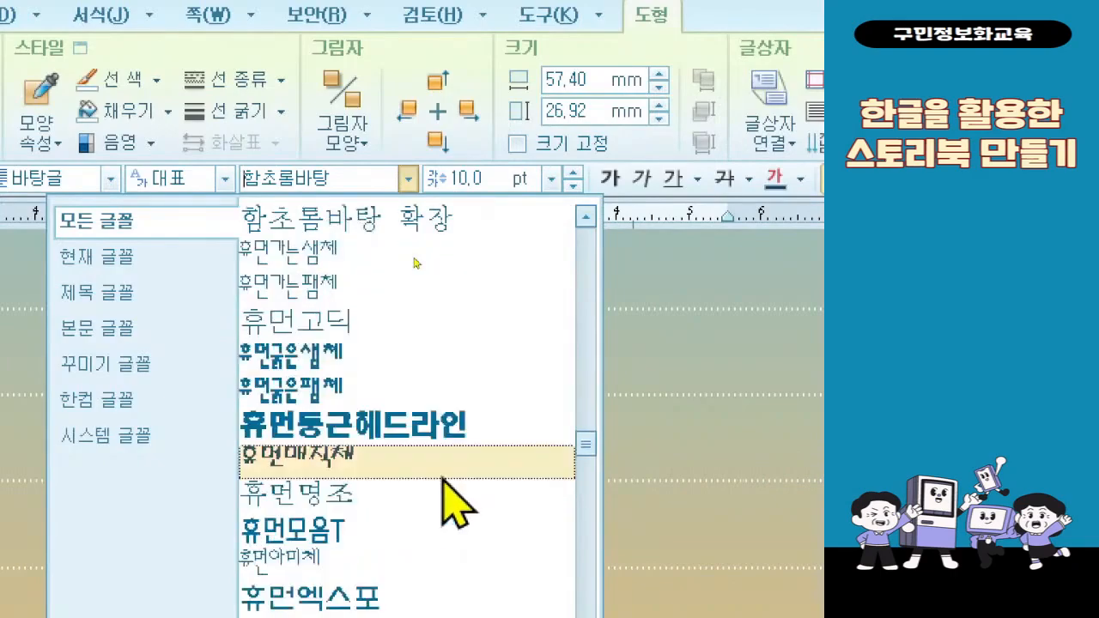
{"action": "left_click", "coordinate": [409, 335]}
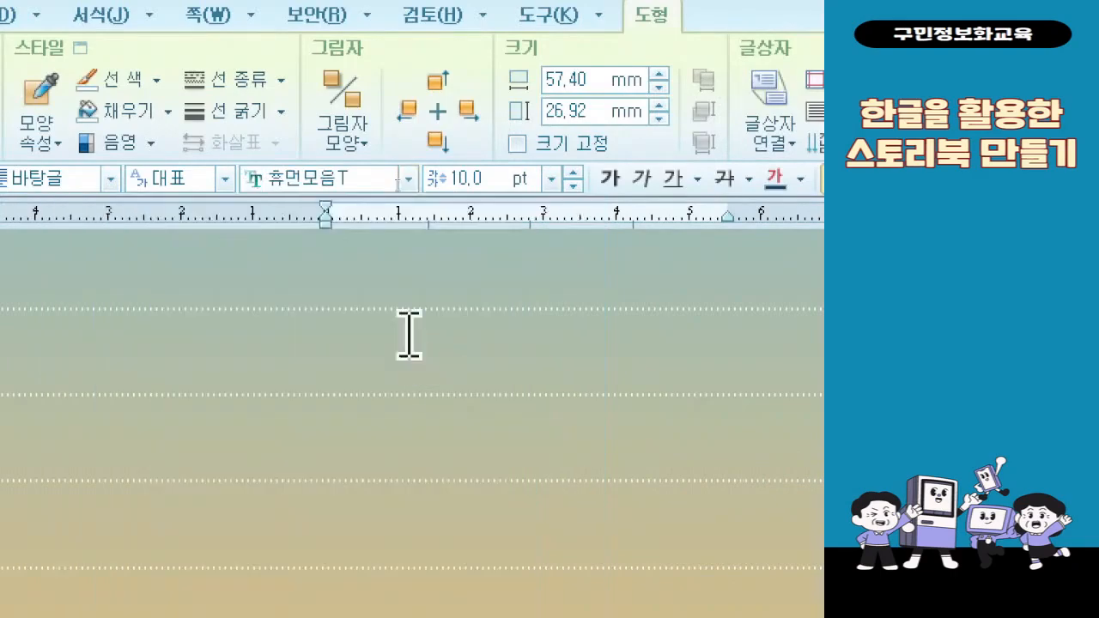
Set the text box's characters to 12 pt italic and centre the paragraph
{"action": "left_click", "coordinate": [573, 174]}
{"action": "left_click", "coordinate": [573, 174]}
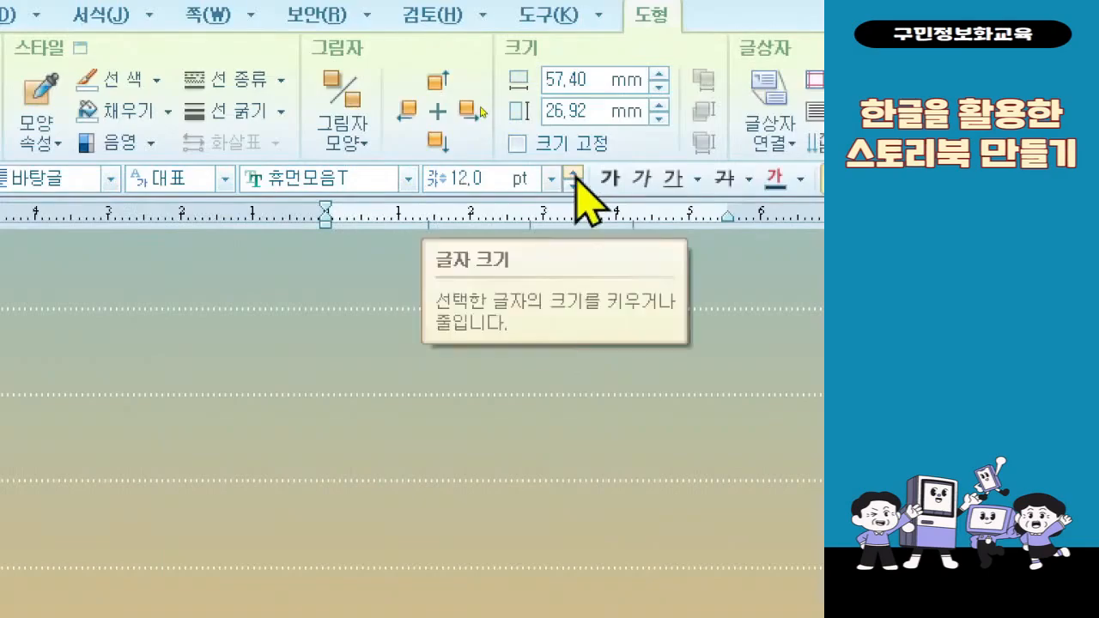
{"action": "left_click", "coordinate": [651, 182]}
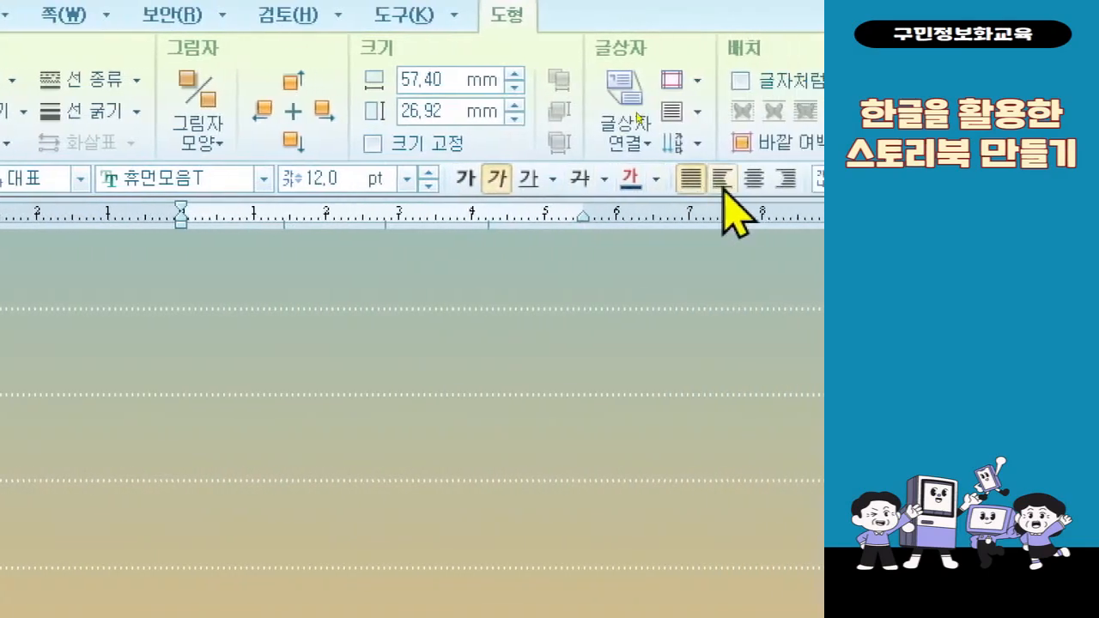
{"action": "left_click", "coordinate": [724, 187]}
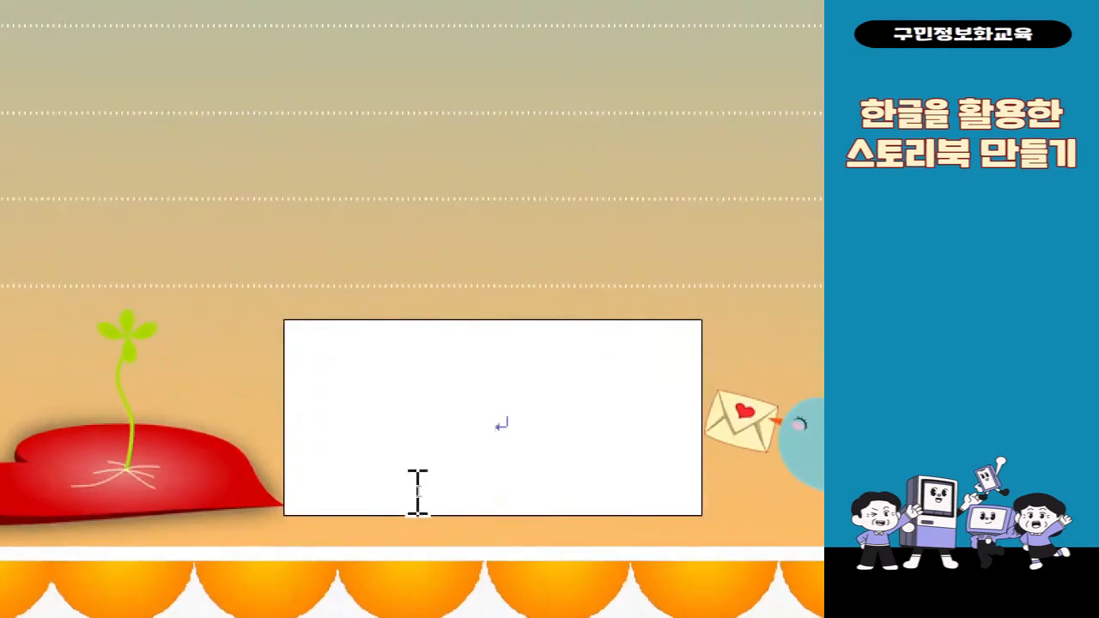
{"action": "type", "text": "AHEMS"}
{"action": "key", "text": "BackSpace"}
{"action": "key", "text": "BackSpace"}
{"action": "key", "text": "BackSpace"}
{"action": "key", "text": "BackSpace"}
{"action": "key", "text": "BackSpace"}
Enter the quotation "모든 소리 중에 음악이 가장 덜 불쾌하다" in the text box, with "사무엘 존슨" on a new line below
{"action": "key", "text": "Hangul"}
{"action": "type", "text": "모든소리"}
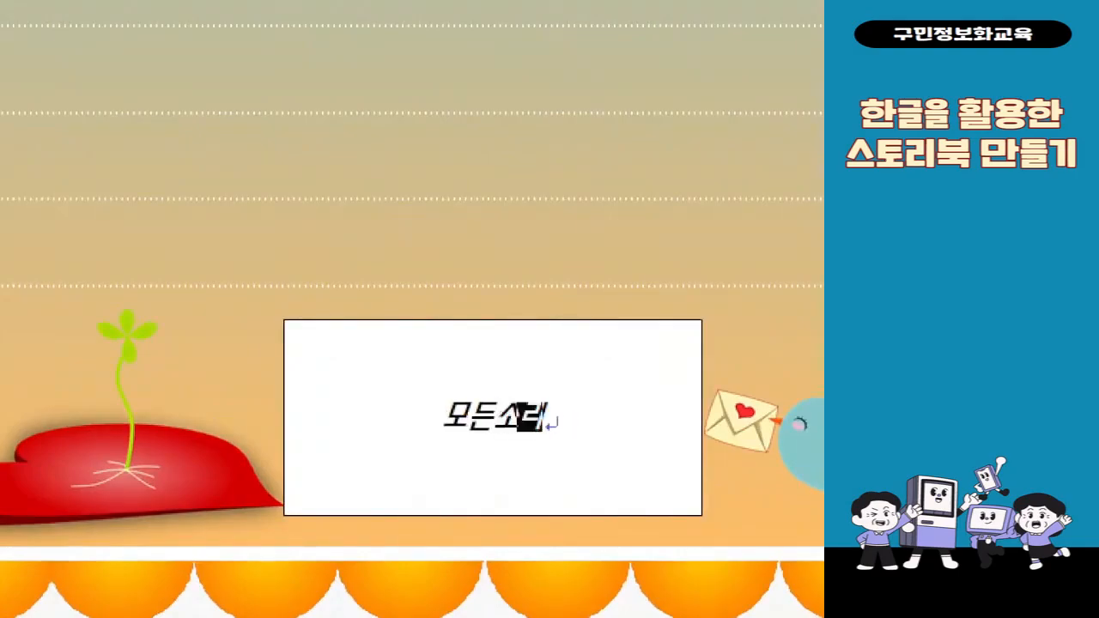
{"action": "left_click", "coordinate": [503, 418]}
{"action": "key", "text": "End"}
{"action": "type", "text": "ㅈ"}
{"action": "type", "text": "중에 음악이 가"}
{"action": "type", "text": "장 덜뚜"}
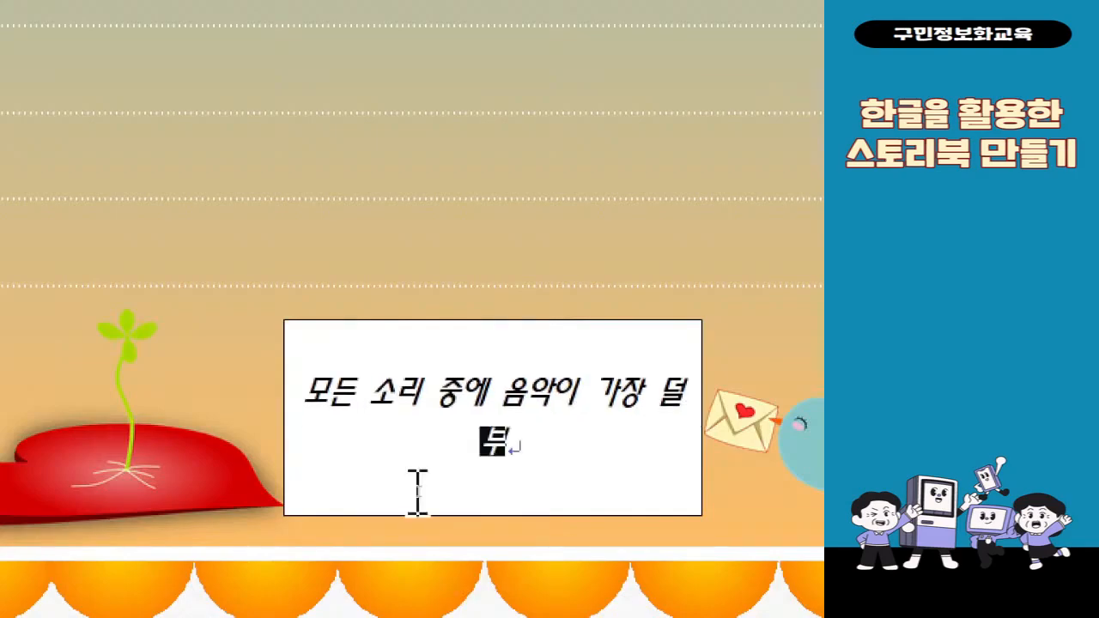
{"action": "type", "text": "ㄹ쾌한"}
{"action": "type", "text": "다"}
{"action": "key", "text": "Return"}
{"action": "type", "text": "사무엘 존슨"}
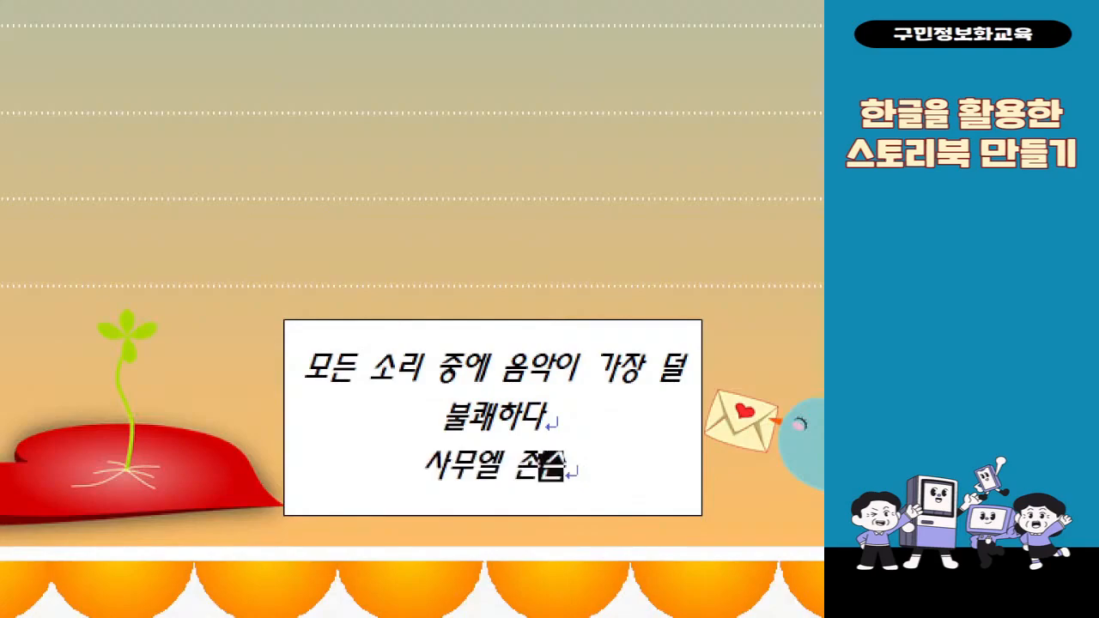
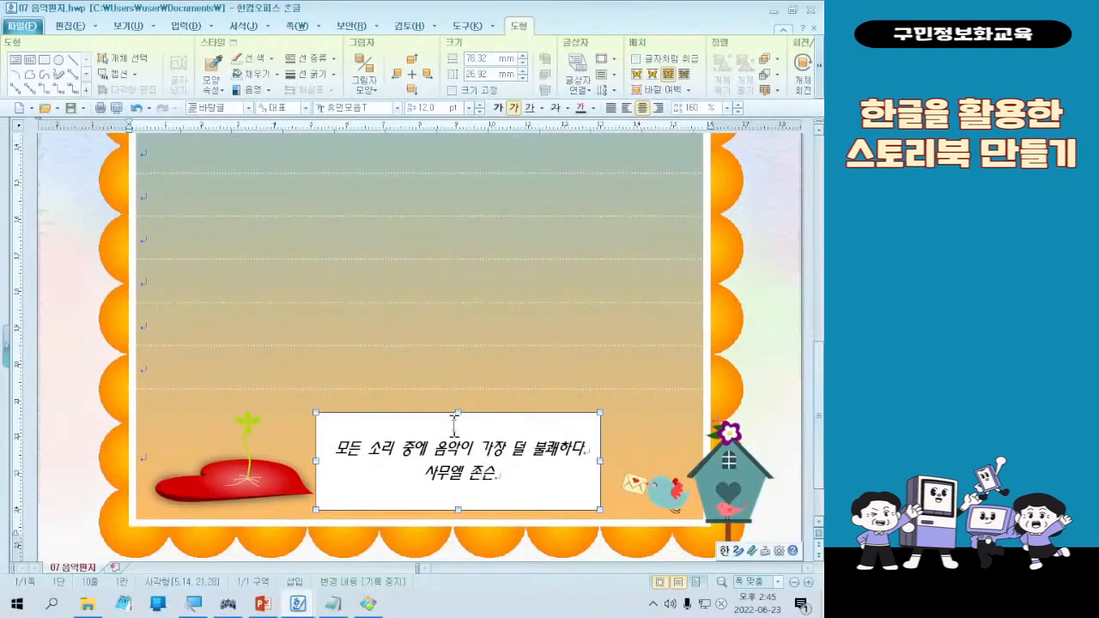
In the quotation text box's object properties (개체 속성), set the line type to 선 없음
{"action": "double_click", "coordinate": [444, 420]}
{"action": "left_click", "coordinate": [443, 417]}
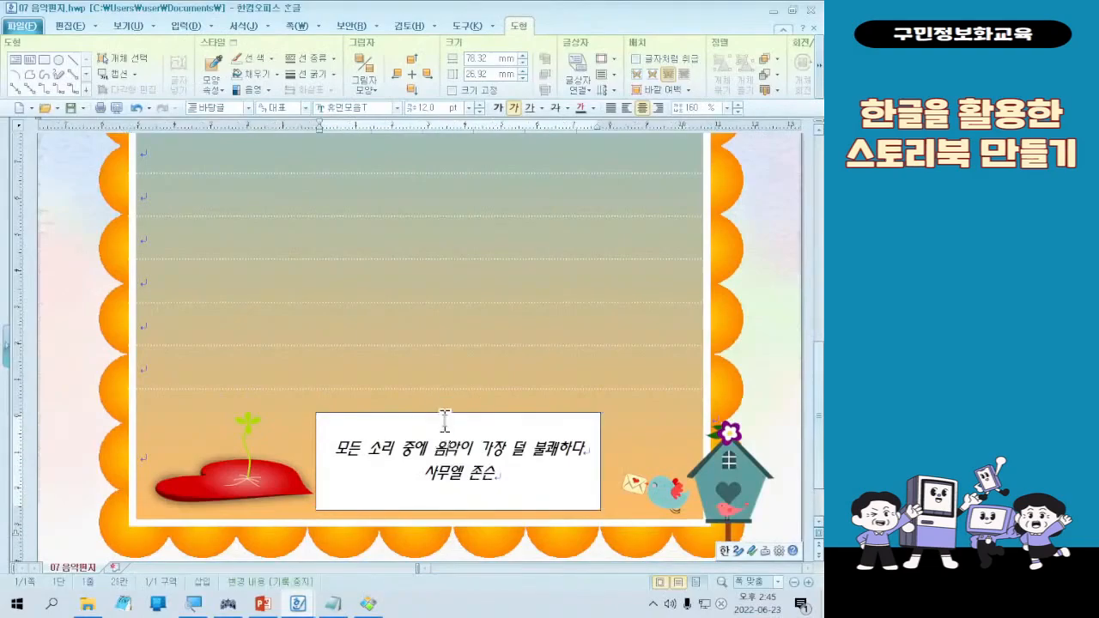
{"action": "double_click", "coordinate": [442, 416]}
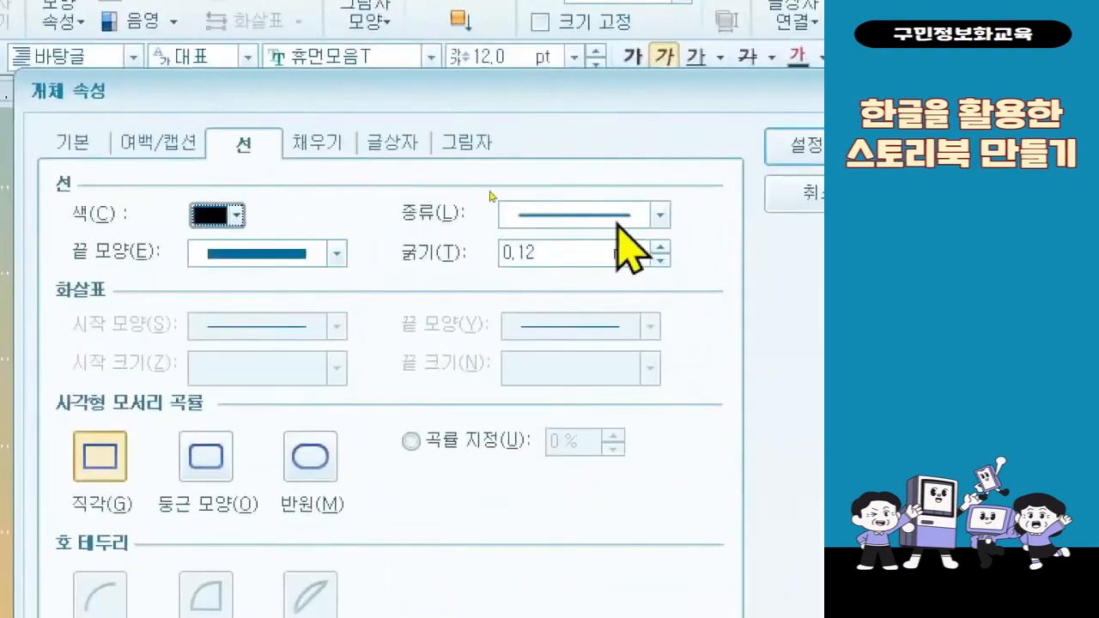
{"action": "left_click", "coordinate": [476, 187]}
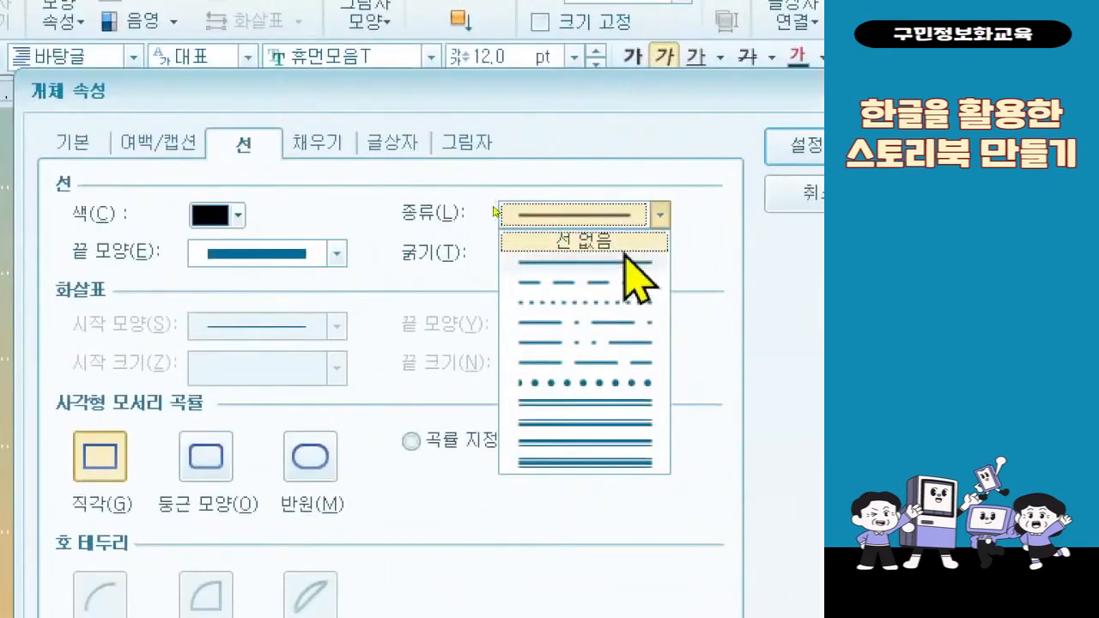
{"action": "left_click", "coordinate": [622, 244]}
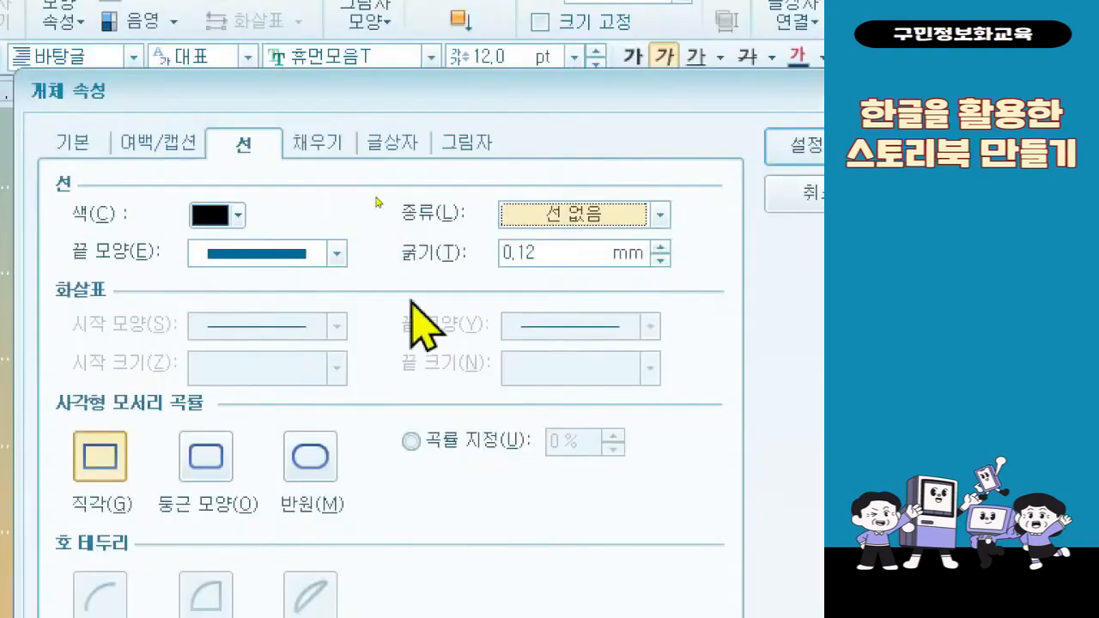
Set the quotation text box's fill to 색 채우기 없음, apply the properties and deselect the box
{"action": "left_click", "coordinate": [336, 148]}
{"action": "left_click", "coordinate": [225, 215]}
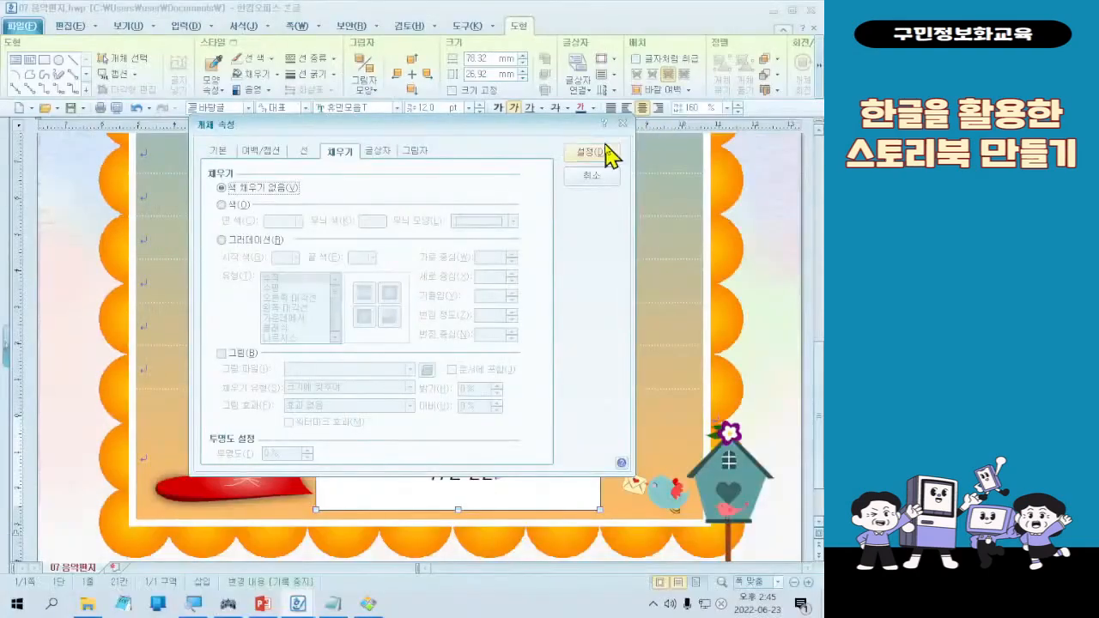
{"action": "left_click", "coordinate": [592, 152]}
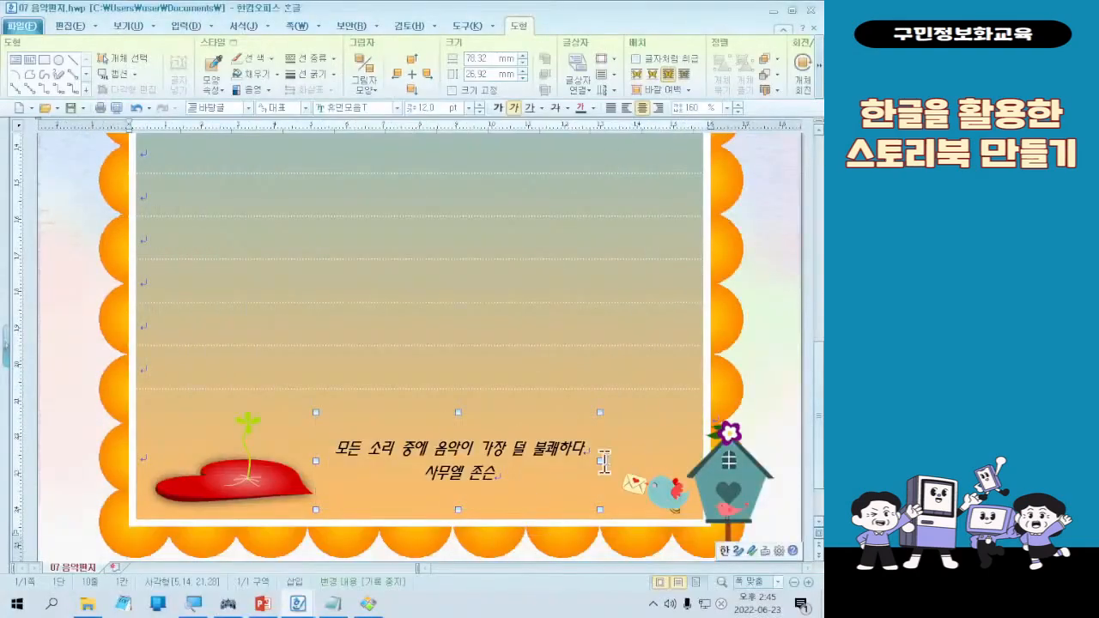
{"action": "left_click", "coordinate": [799, 375]}
{"action": "left_click", "coordinate": [797, 372]}
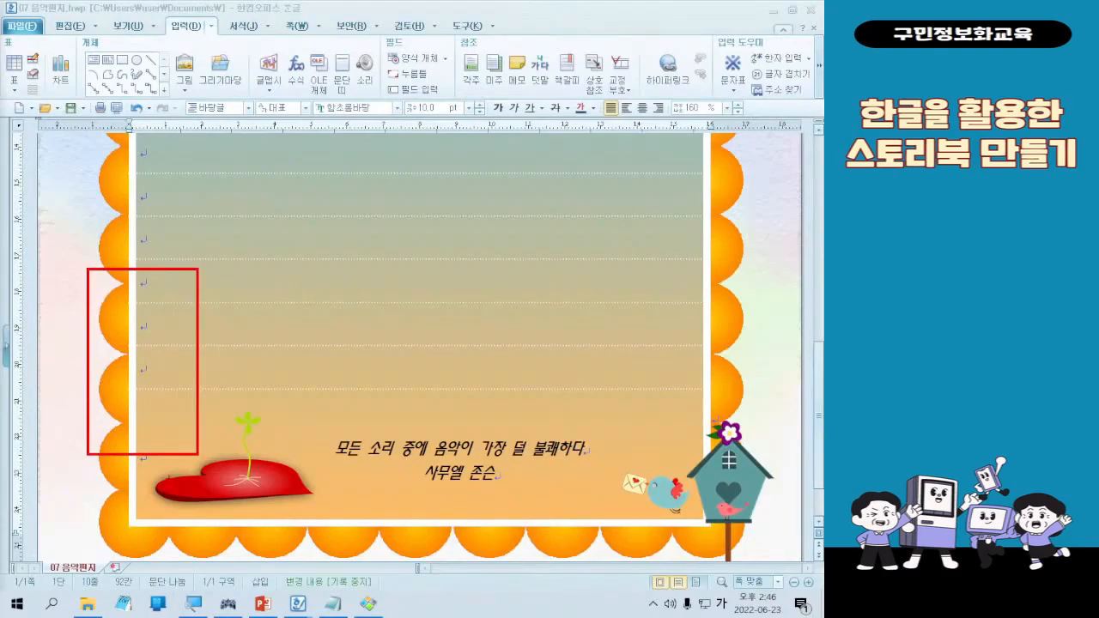
Insert a thought-bubble callout from the 설명선 group of 그리기마당, about 50 × 34 mm, above the red heart
{"action": "left_click", "coordinate": [751, 271]}
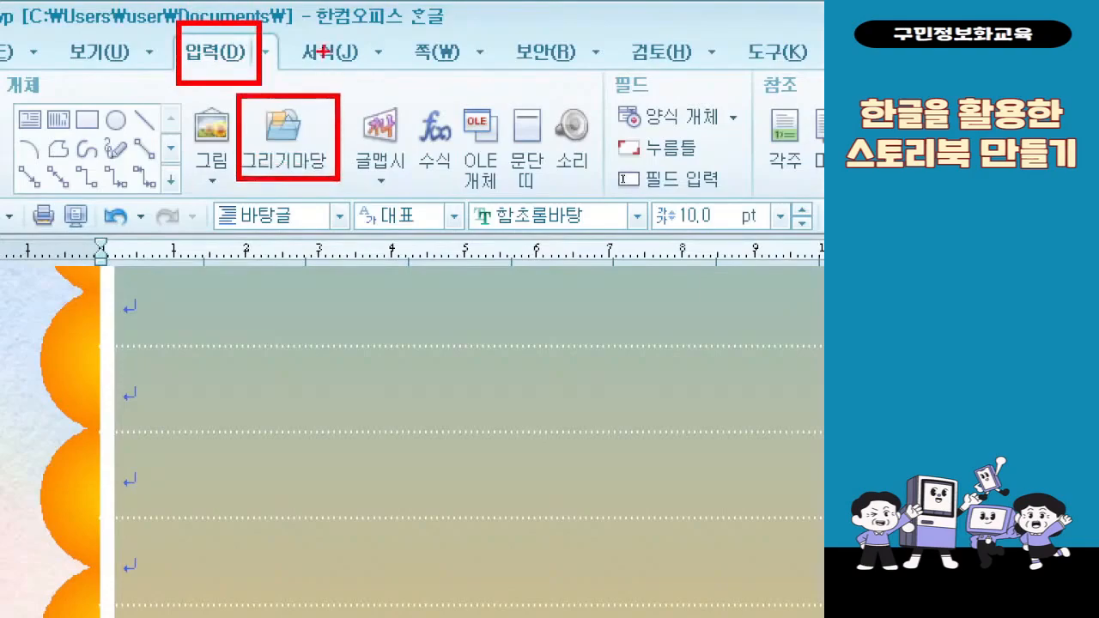
{"action": "mouse_move", "coordinate": [264, 35]}
{"action": "left_mouse_down"}
{"action": "mouse_move", "coordinate": [311, 28]}
{"action": "mouse_move", "coordinate": [313, 86]}
{"action": "mouse_move", "coordinate": [346, 61]}
{"action": "left_mouse_up"}
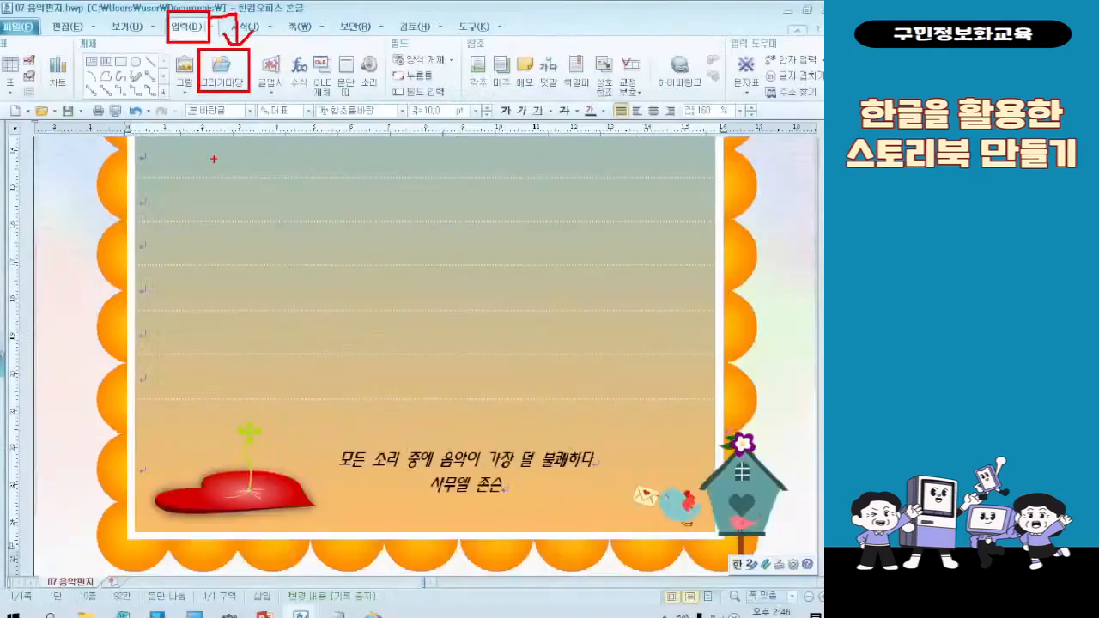
{"action": "left_click", "coordinate": [221, 69]}
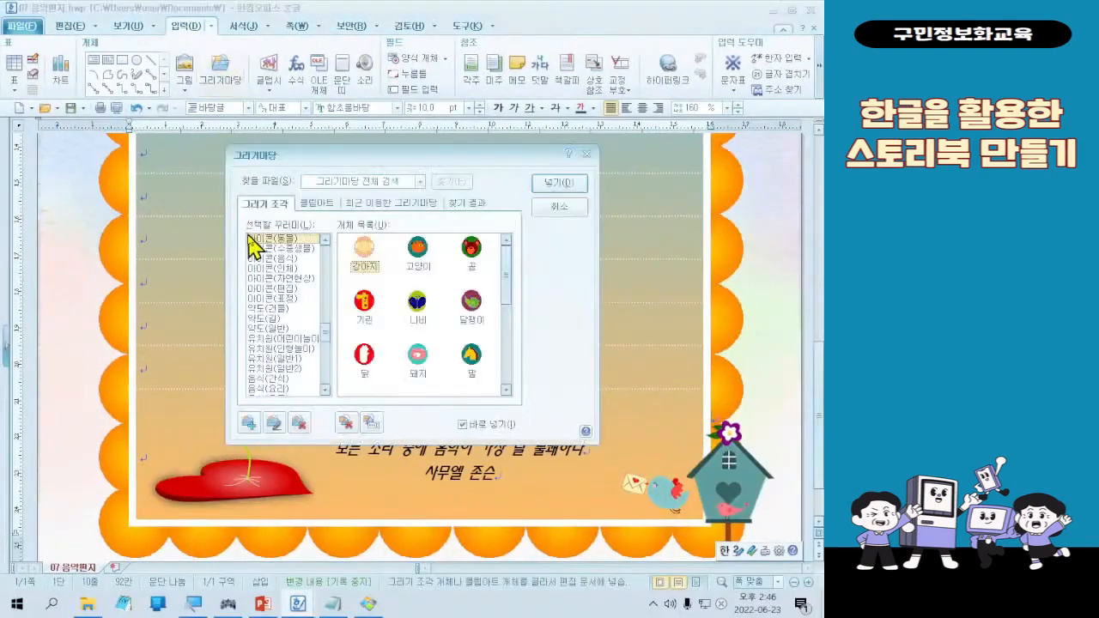
{"action": "scroll", "coordinate": [284, 258], "scroll_direction": "up", "scroll_amount": 10}
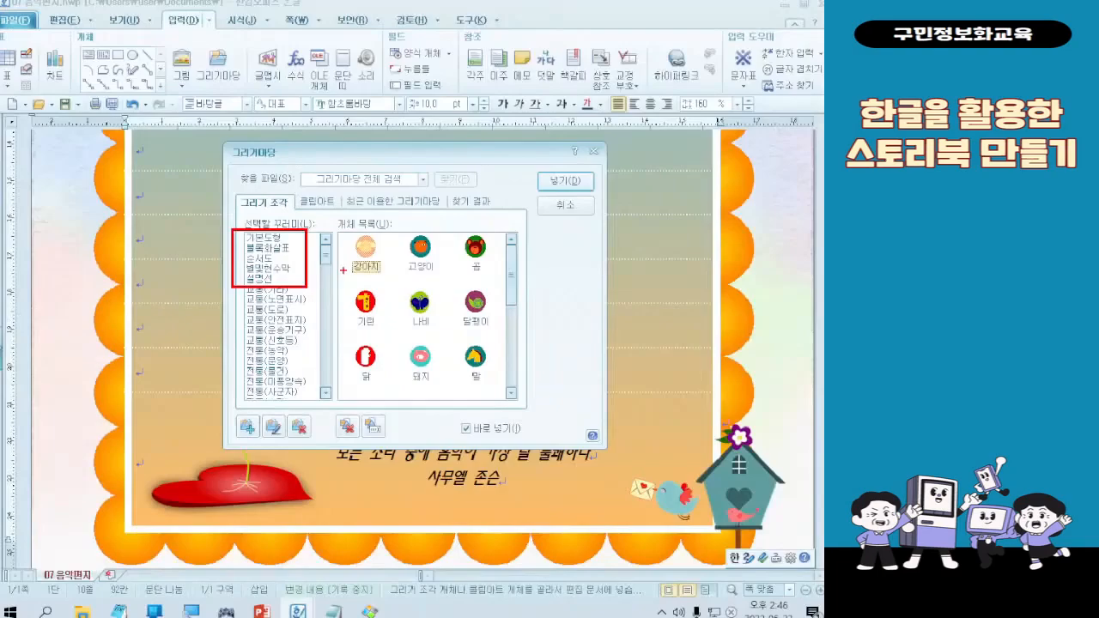
{"action": "left_click", "coordinate": [288, 278]}
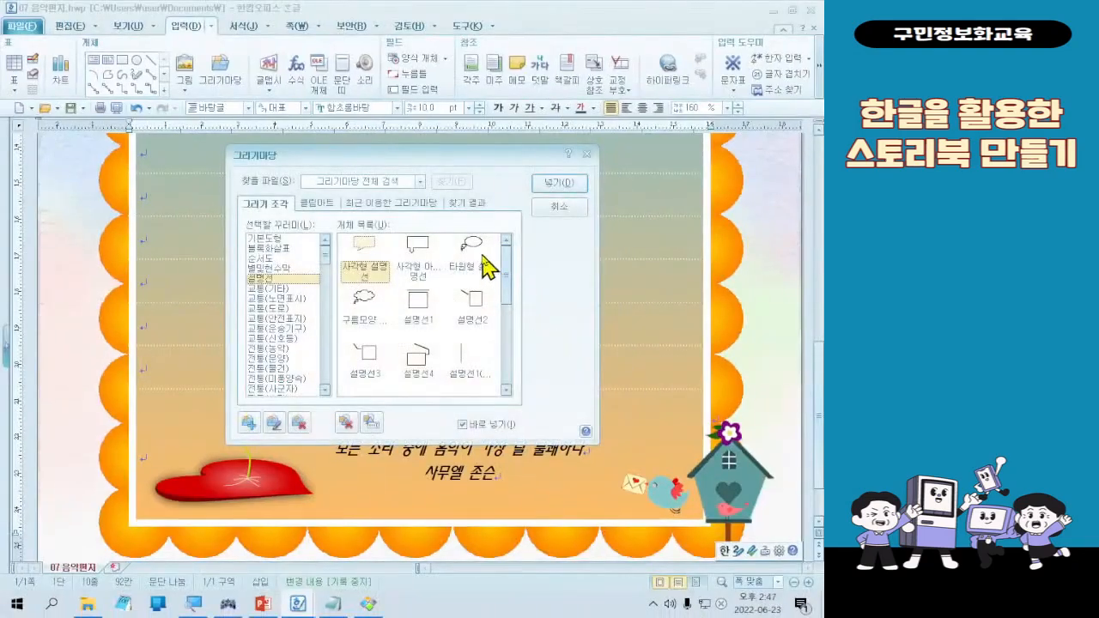
{"action": "double_click", "coordinate": [511, 232]}
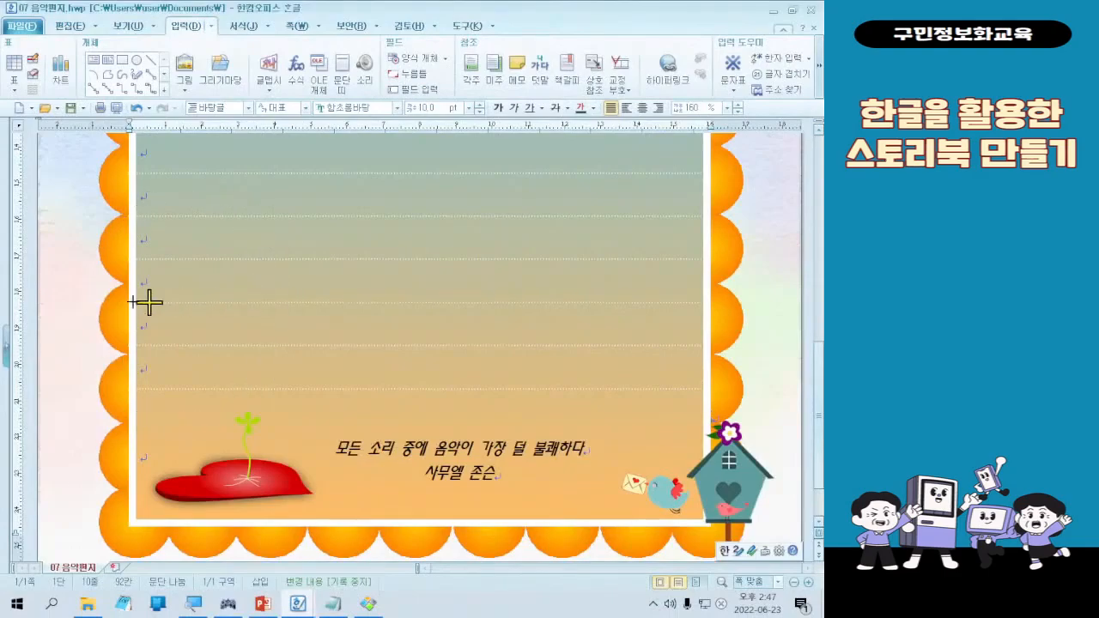
{"action": "left_click_drag", "start_coordinate": [133, 285], "coordinate": [290, 408]}
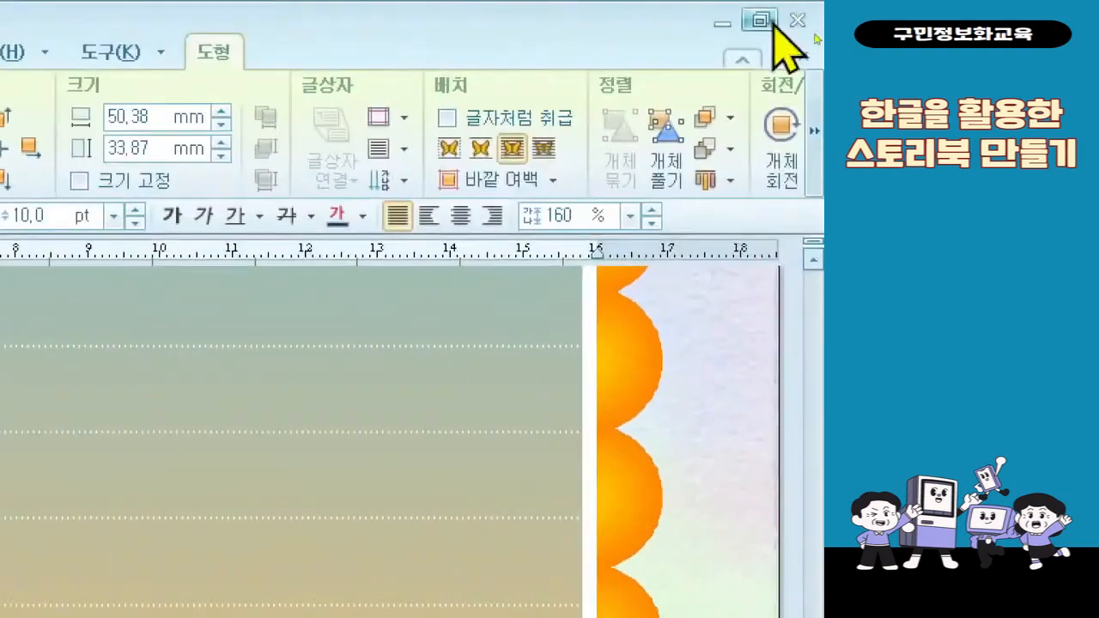
Resize the thought bubble to about 36 × 38 mm and move it over the table's left border, up and left of the red heart
{"action": "left_click", "coordinate": [815, 131]}
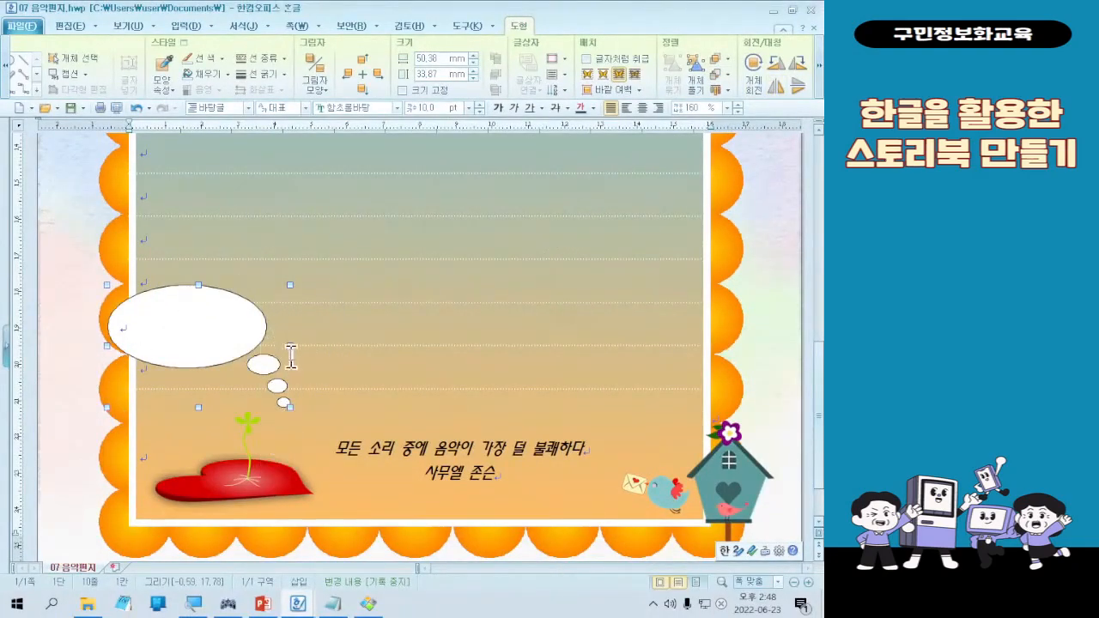
{"action": "left_click_drag", "start_coordinate": [289, 345], "coordinate": [241, 344]}
{"action": "left_click_drag", "start_coordinate": [160, 326], "coordinate": [121, 352]}
{"action": "left_click_drag", "start_coordinate": [118, 359], "coordinate": [119, 362]}
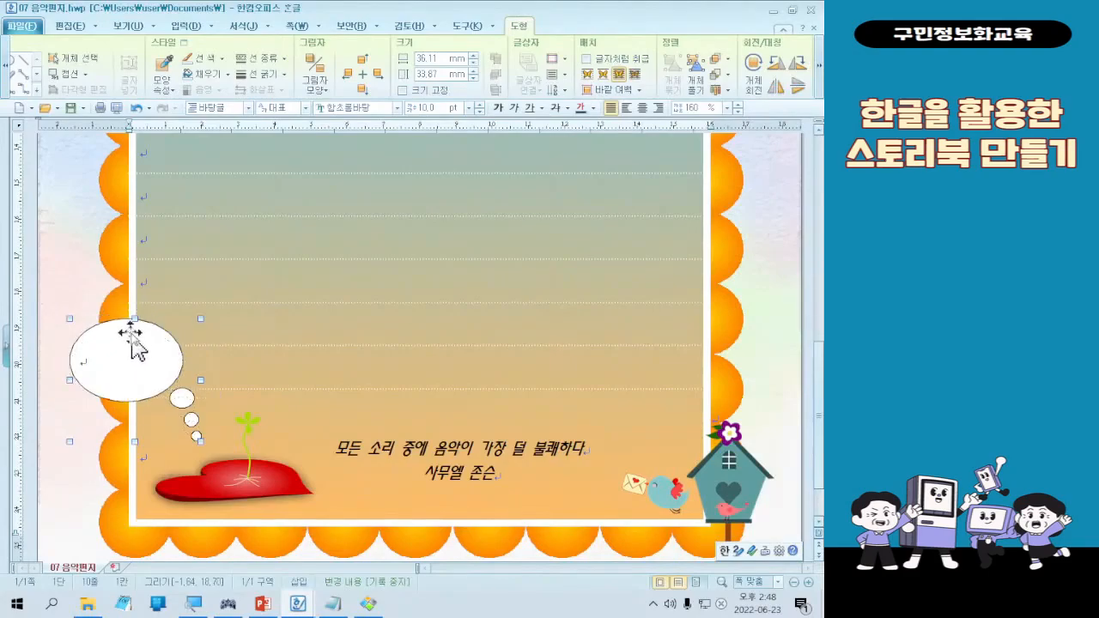
{"action": "left_click_drag", "start_coordinate": [135, 302], "coordinate": [135, 302]}
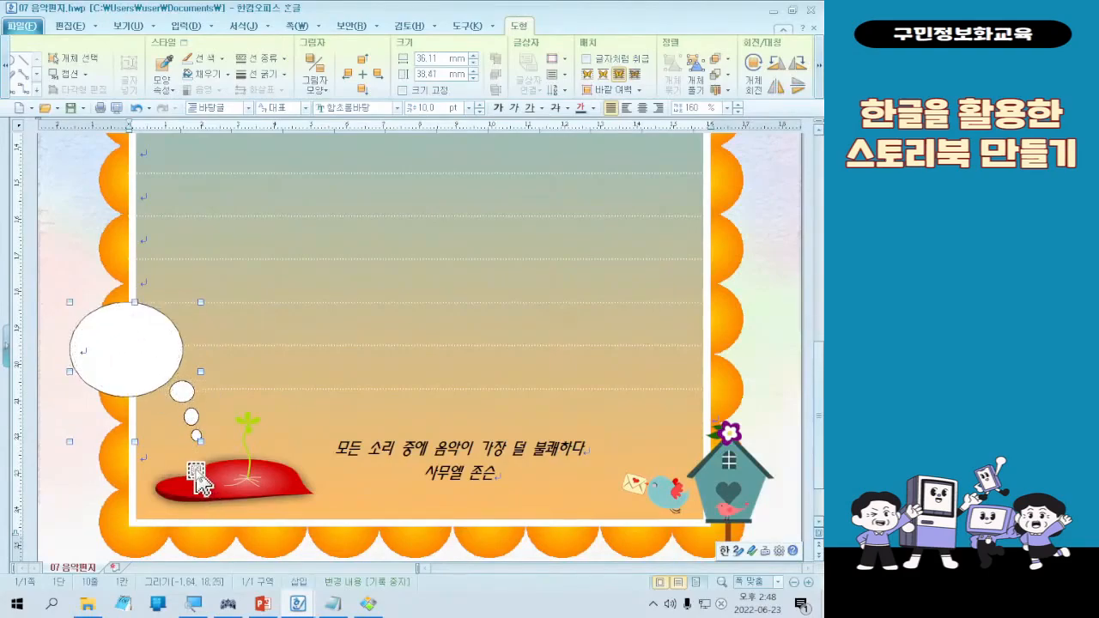